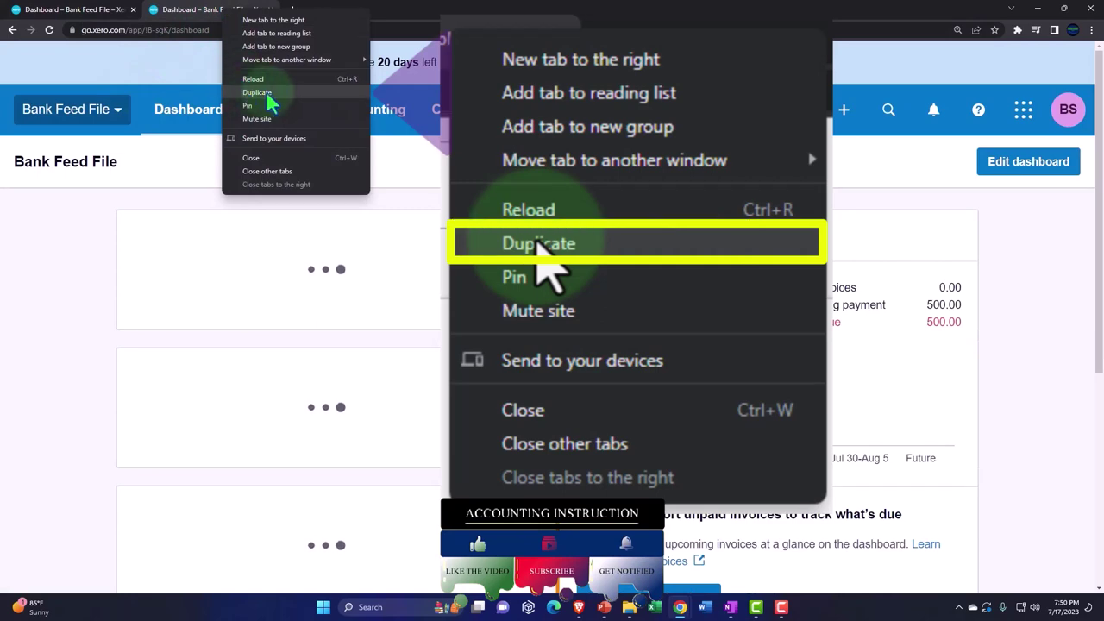
Duplicate the dashboard browser tab and open the Balance Sheet report in the second tab
{"action": "left_click", "coordinate": [267, 93]}
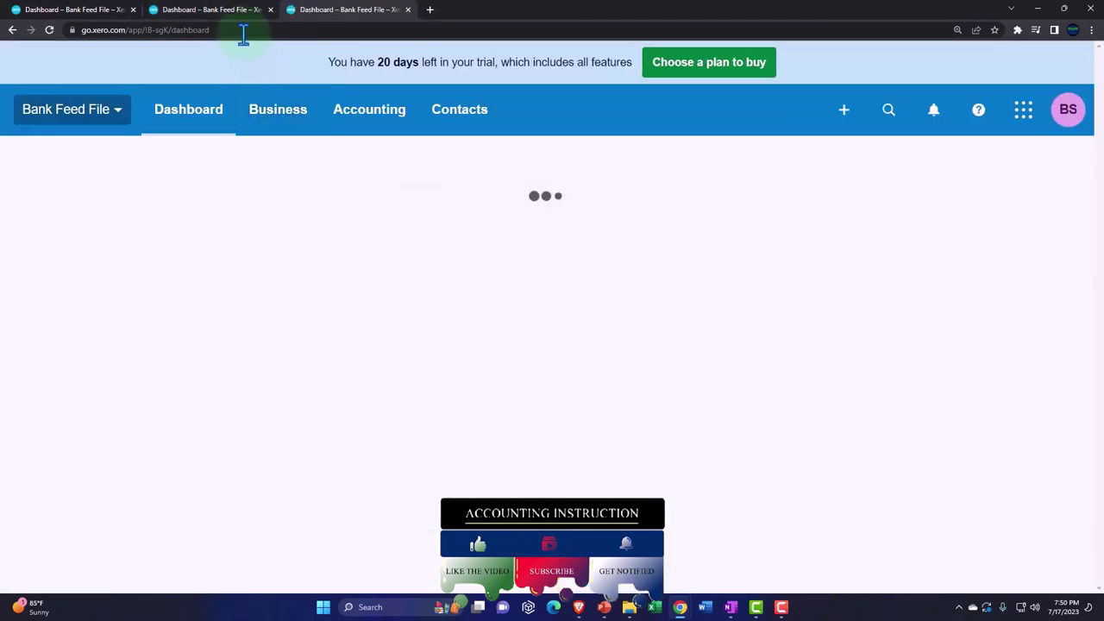
{"action": "left_click", "coordinate": [358, 112]}
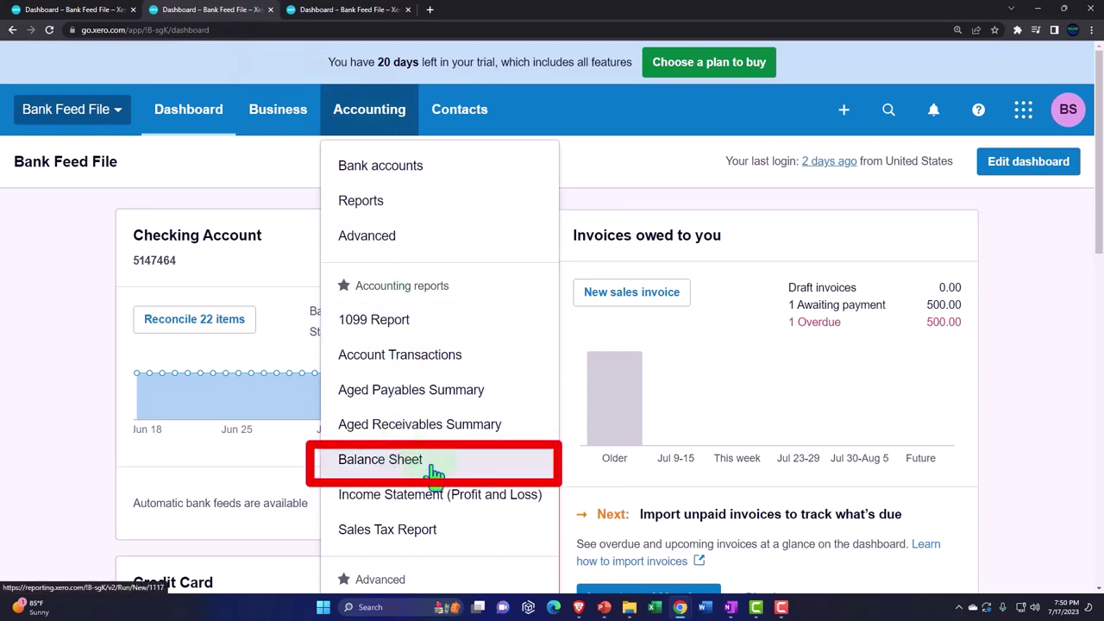
{"action": "left_click", "coordinate": [402, 466]}
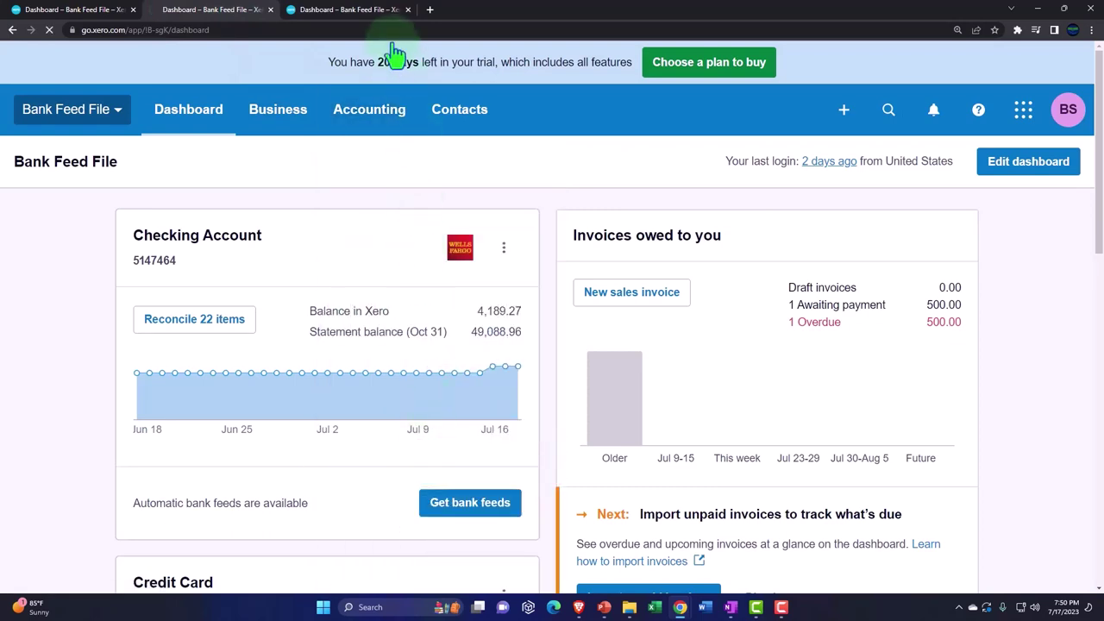
Open the Income Statement (Profit and Loss) report in the third dashboard tab
{"action": "left_click", "coordinate": [362, 10]}
{"action": "left_click", "coordinate": [371, 118]}
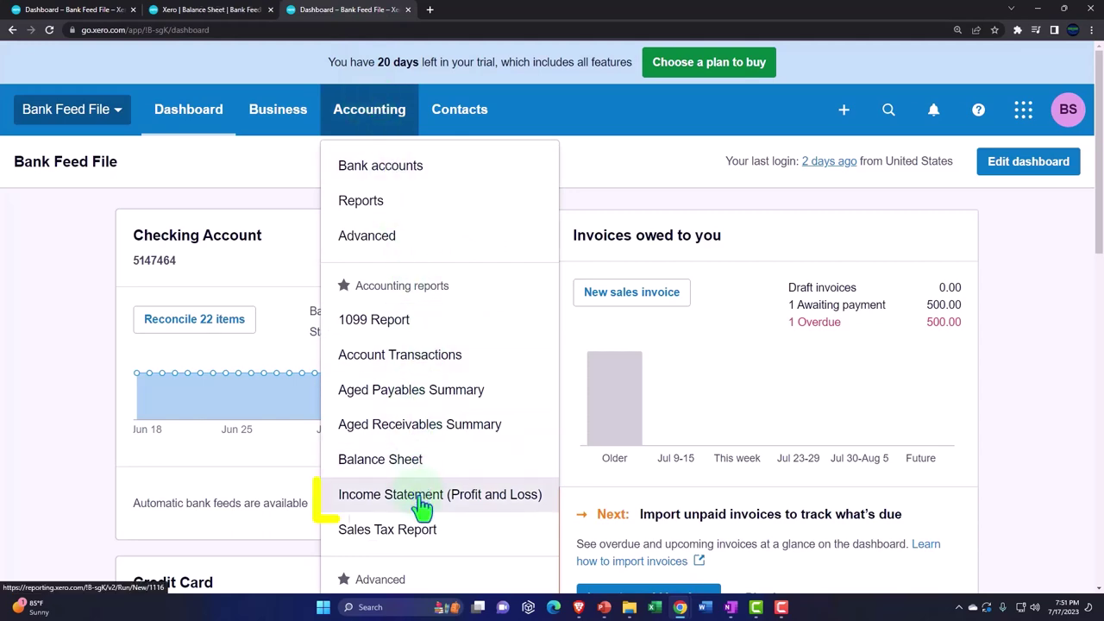
{"action": "left_click", "coordinate": [477, 507]}
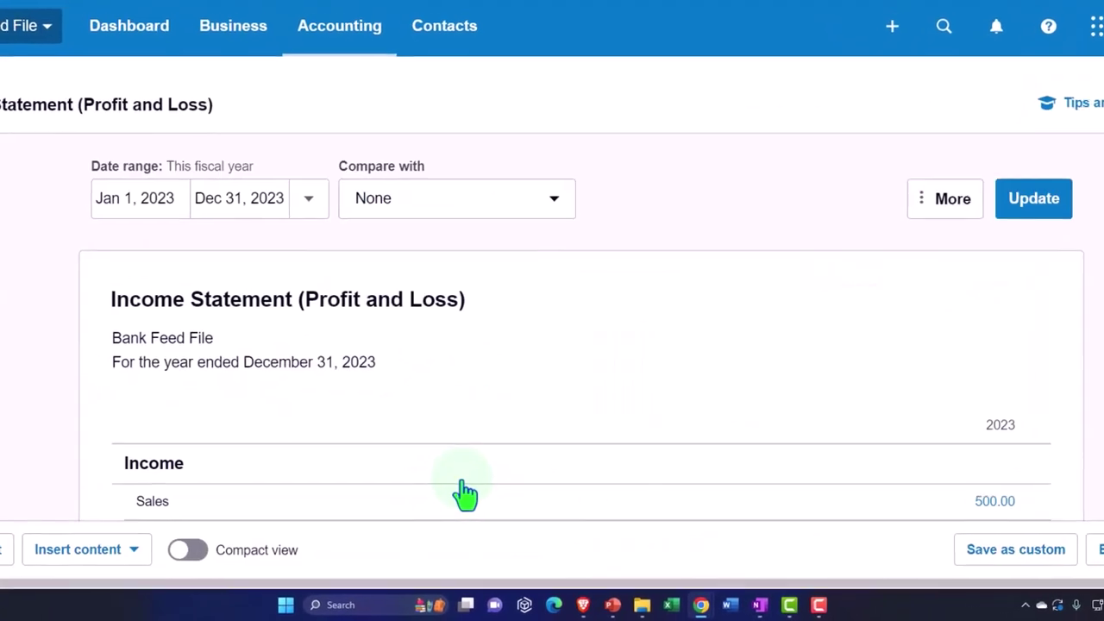
Set the income statement's date range to Jan 1, 2022 through Dec 31, 2022 and update the report
{"action": "left_click", "coordinate": [154, 186]}
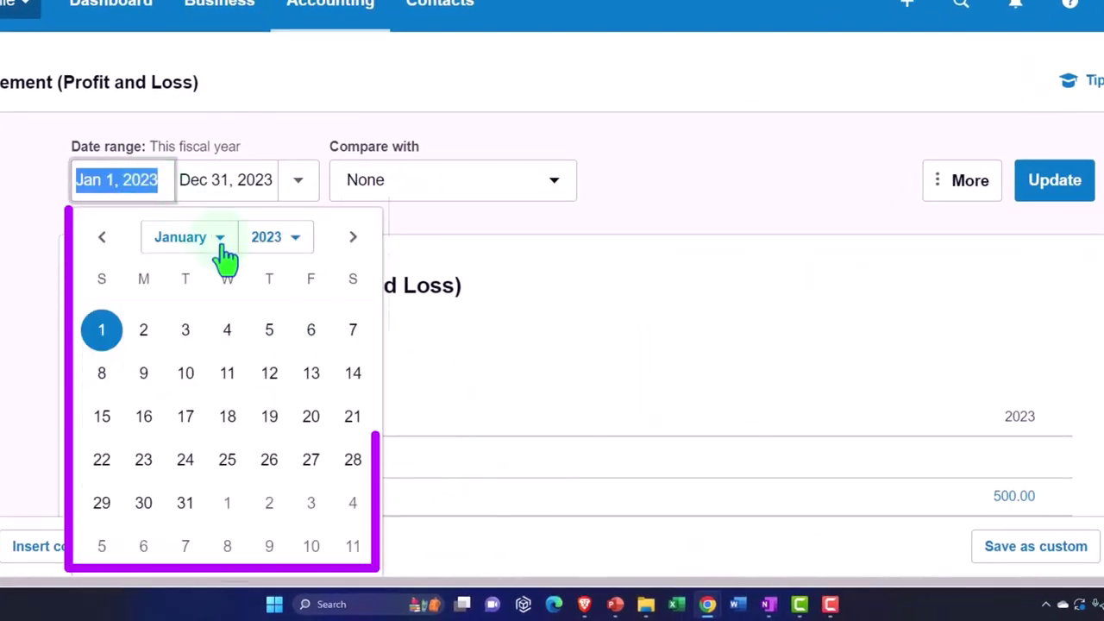
{"action": "left_click", "coordinate": [278, 248]}
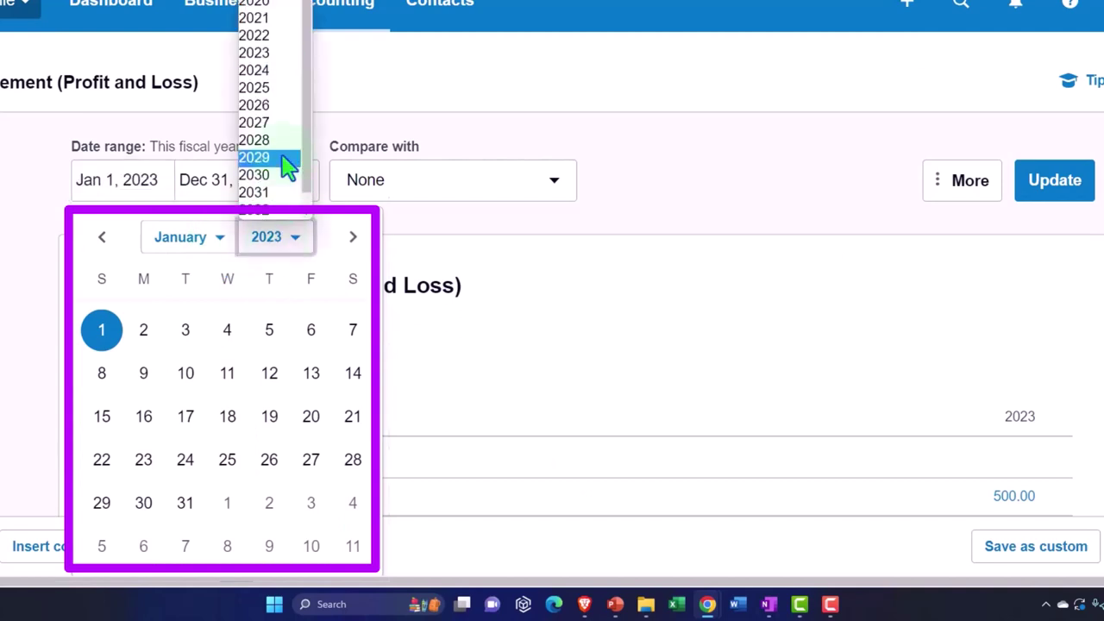
{"action": "left_click", "coordinate": [281, 38]}
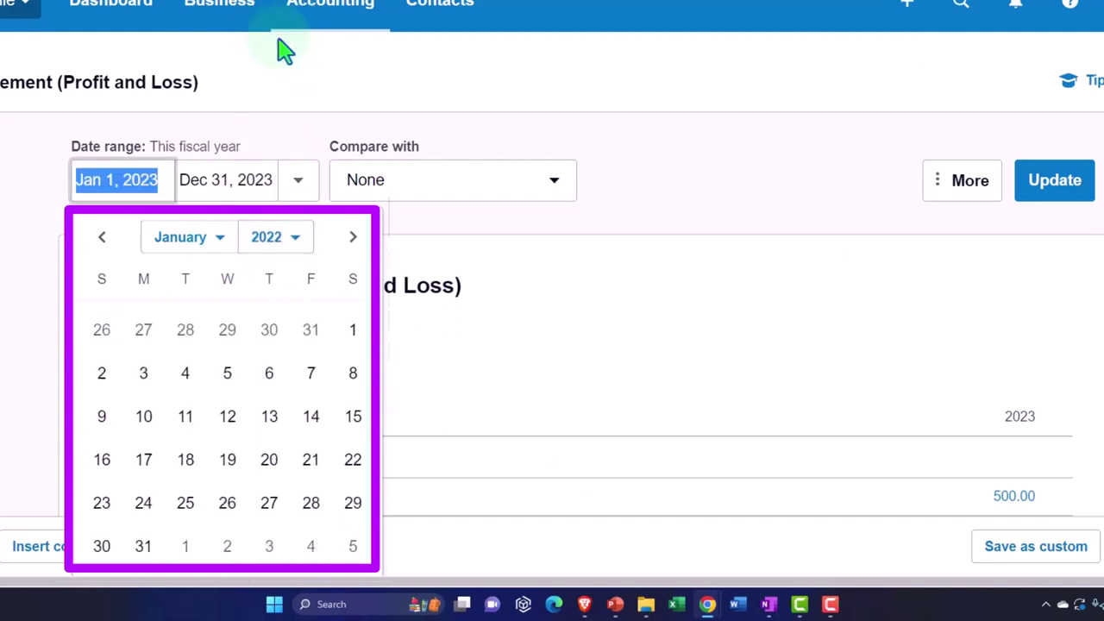
{"action": "left_click", "coordinate": [348, 340]}
{"action": "left_click", "coordinate": [259, 184]}
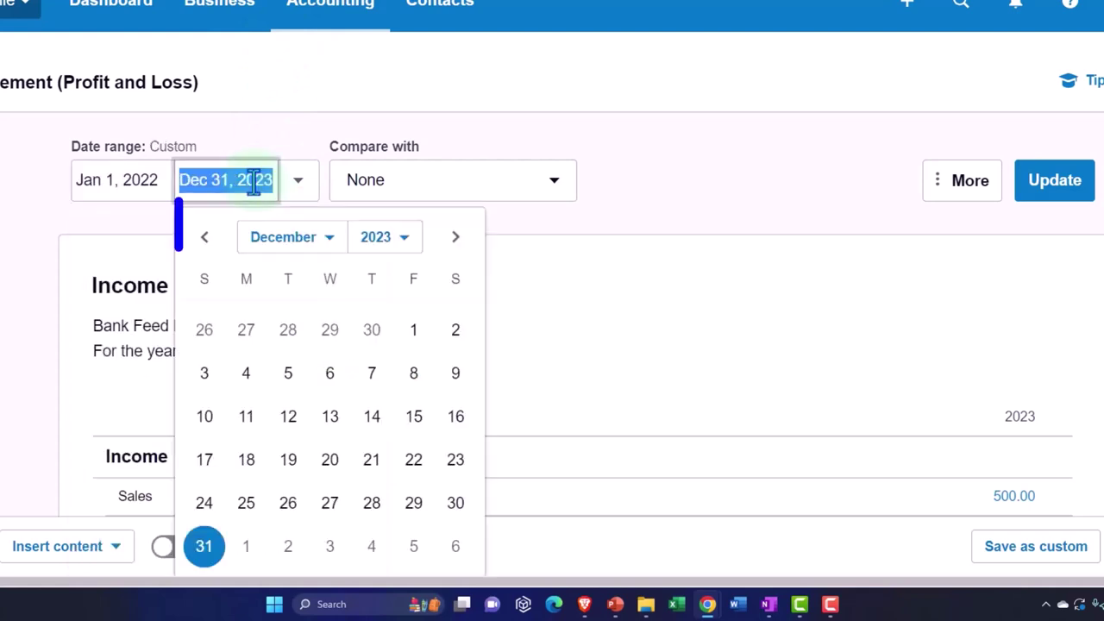
{"action": "left_click", "coordinate": [378, 246]}
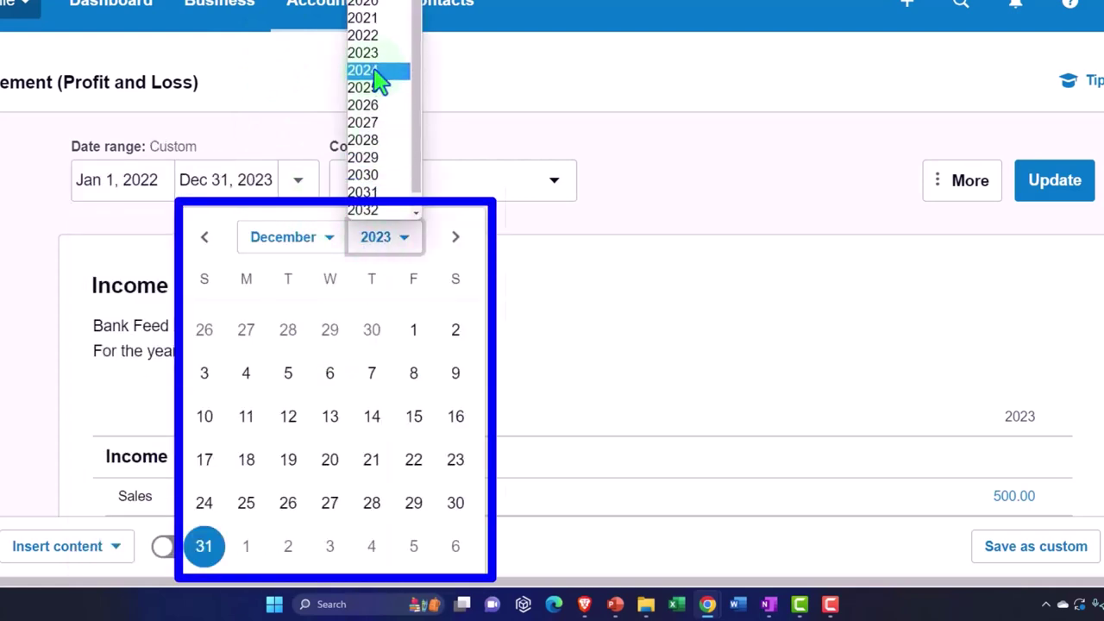
{"action": "left_click", "coordinate": [377, 39]}
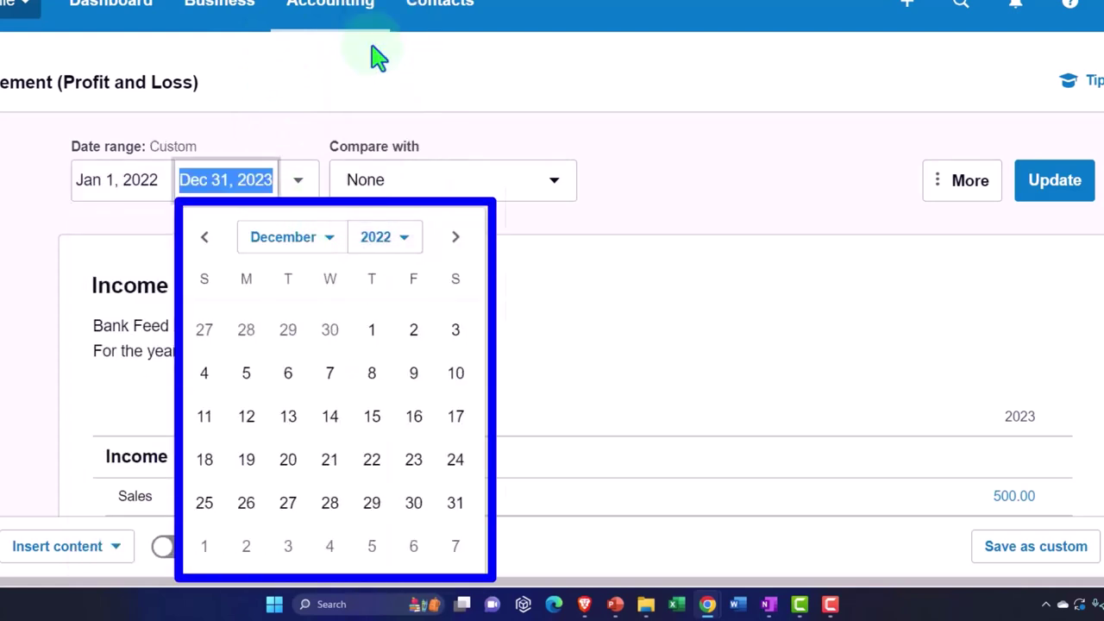
{"action": "left_click", "coordinate": [455, 507]}
{"action": "left_click", "coordinate": [1052, 196]}
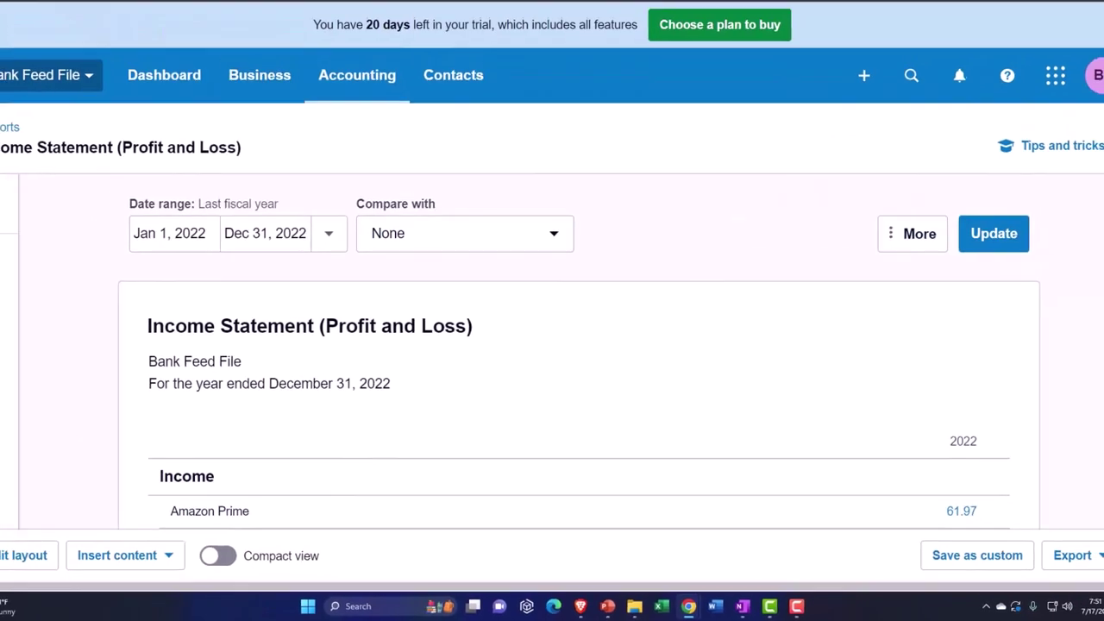
Return to the first dashboard tab and open the Bank accounts page
{"action": "left_click", "coordinate": [76, 9]}
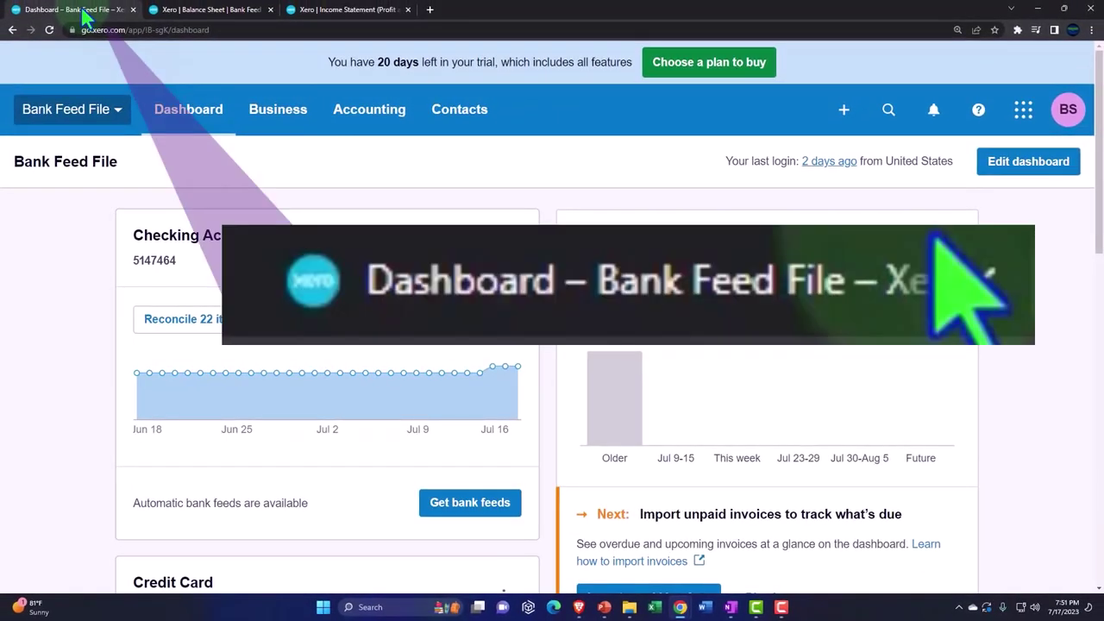
{"action": "left_click", "coordinate": [389, 125]}
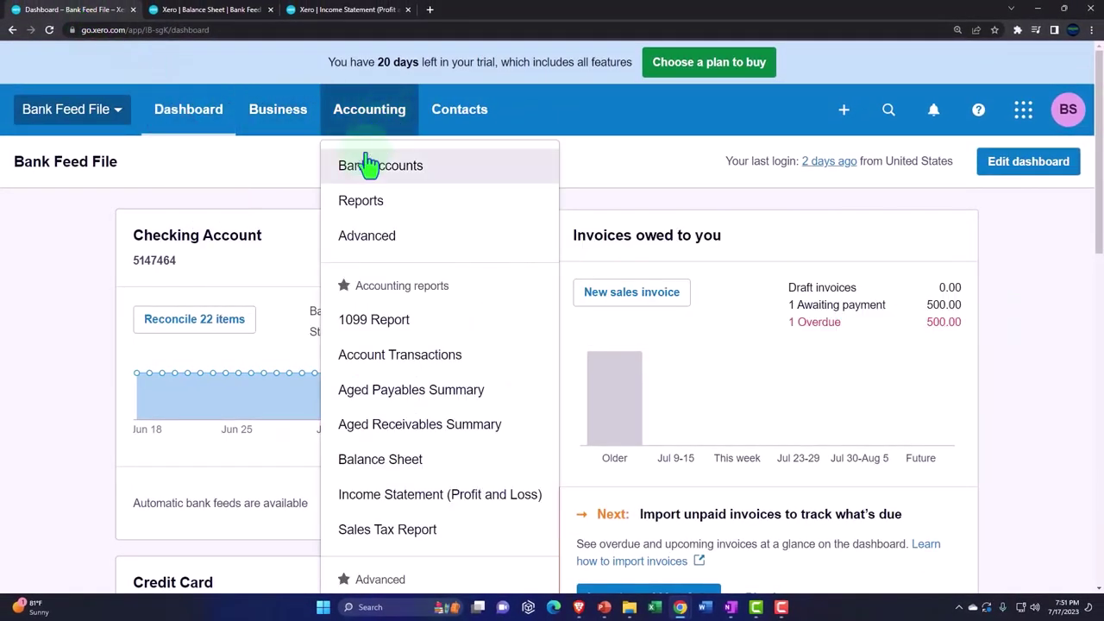
{"action": "left_click", "coordinate": [427, 176]}
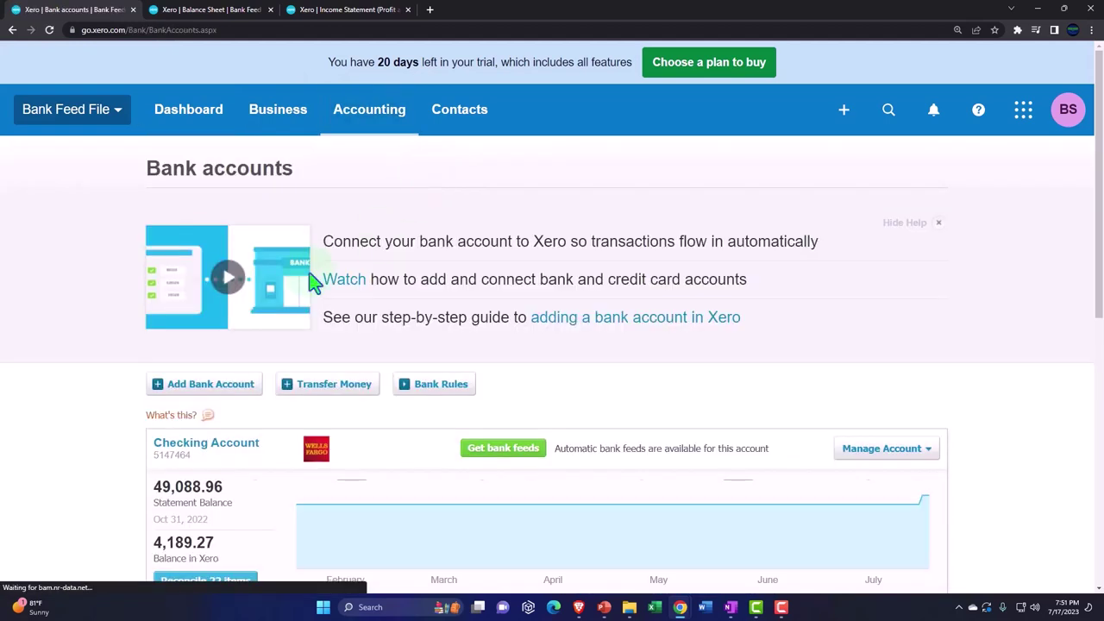
Find the Credit Card account among the bank accounts and open its account transactions
{"action": "scroll", "coordinate": [99, 345], "scroll_direction": "down", "scroll_amount": 3}
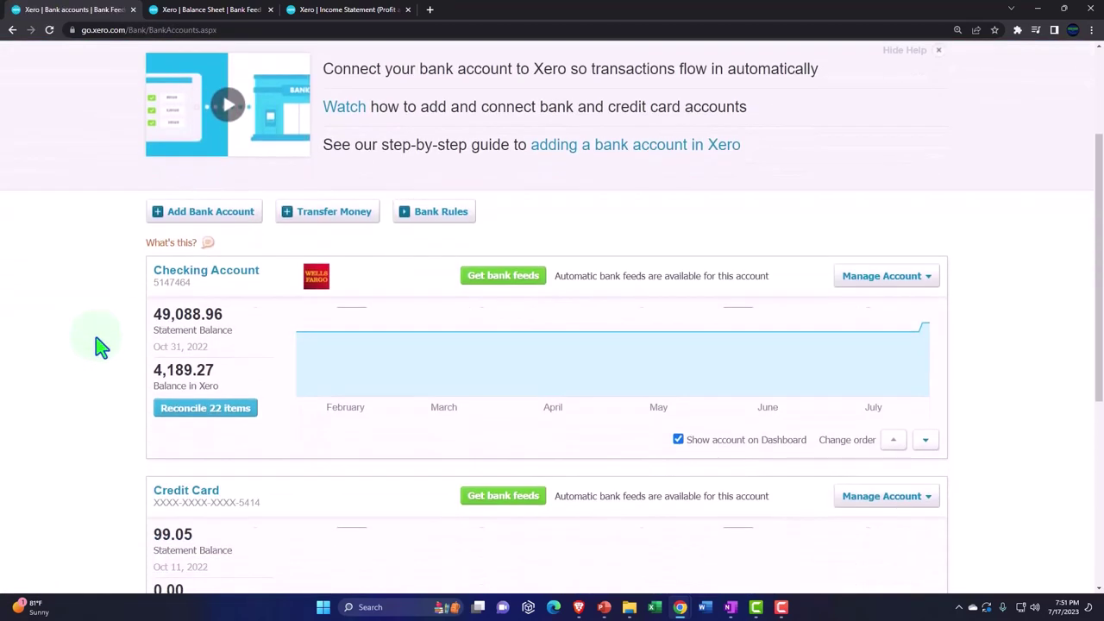
{"action": "scroll", "coordinate": [99, 345], "scroll_direction": "down", "scroll_amount": 2}
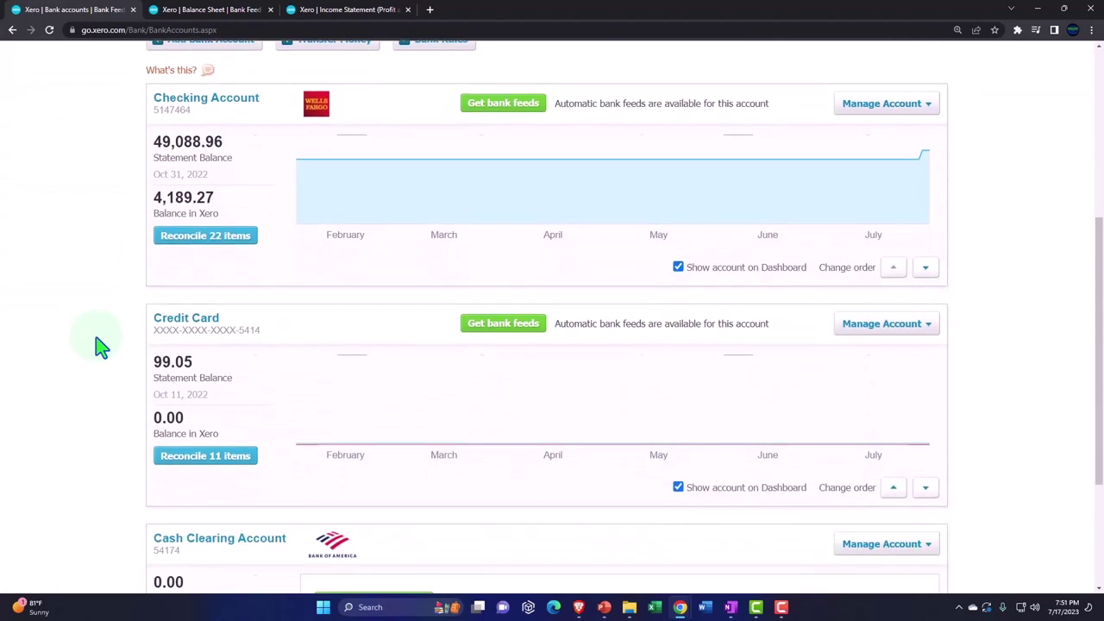
{"action": "scroll", "coordinate": [99, 345], "scroll_direction": "down", "scroll_amount": 1}
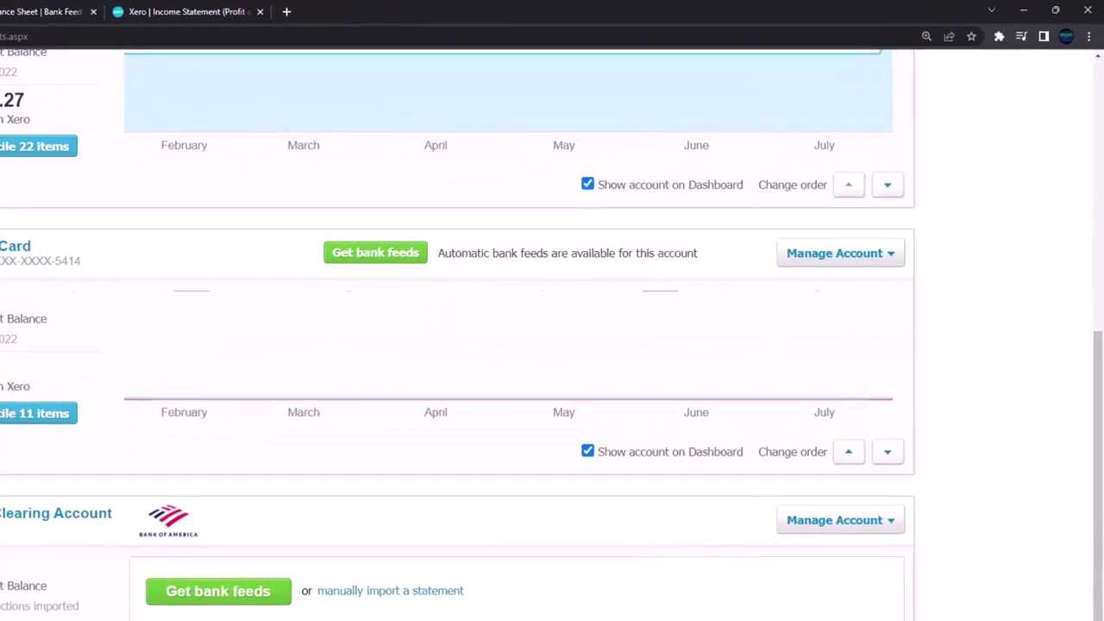
{"action": "left_click", "coordinate": [854, 254]}
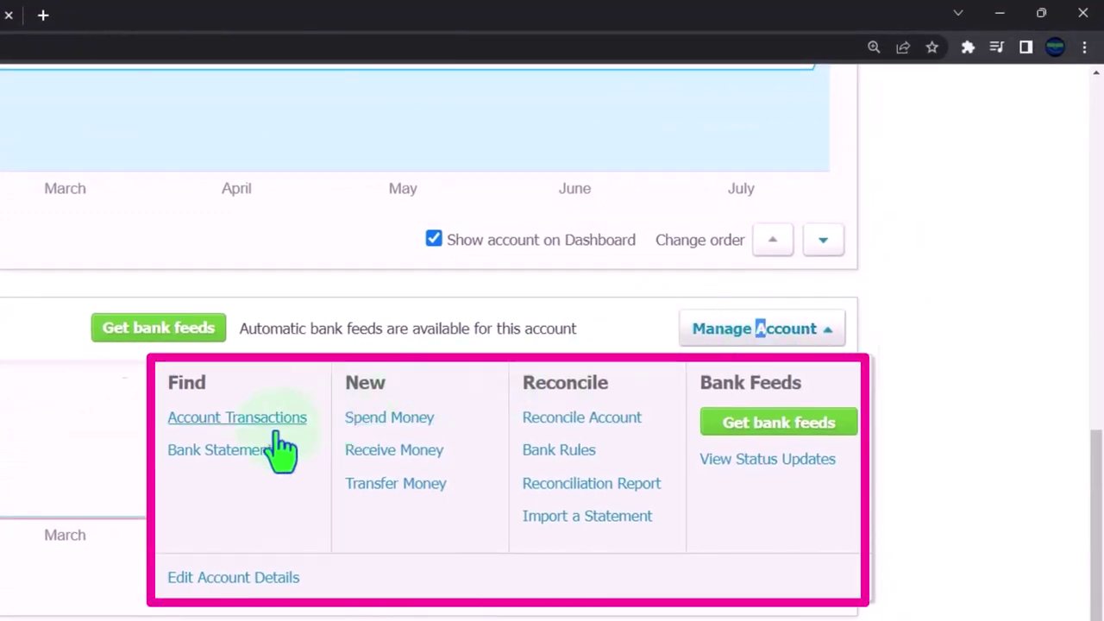
{"action": "left_click", "coordinate": [763, 329]}
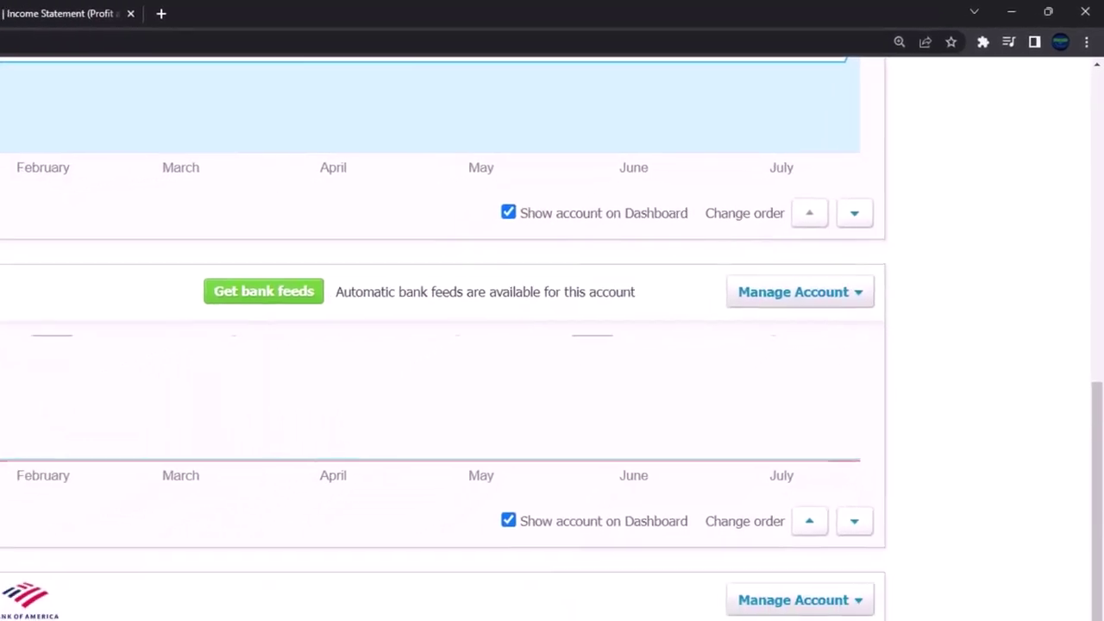
{"action": "left_click", "coordinate": [172, 209]}
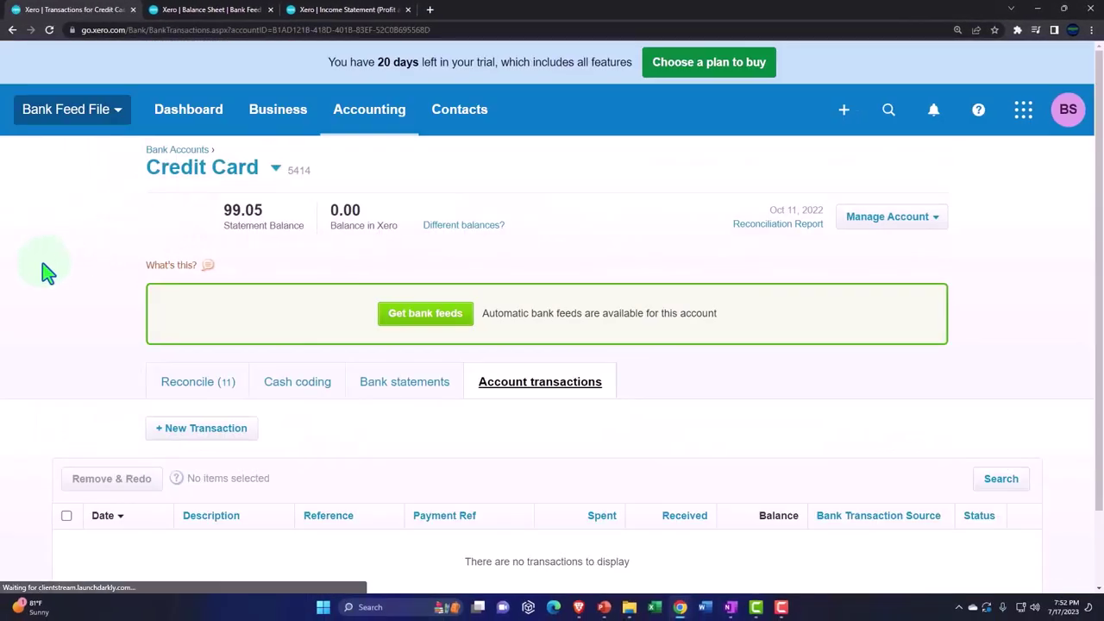
Open the Credit Card account's reconciliation list and review its uncoded bank statement lines
{"action": "scroll", "coordinate": [47, 271], "scroll_direction": "down", "scroll_amount": 1}
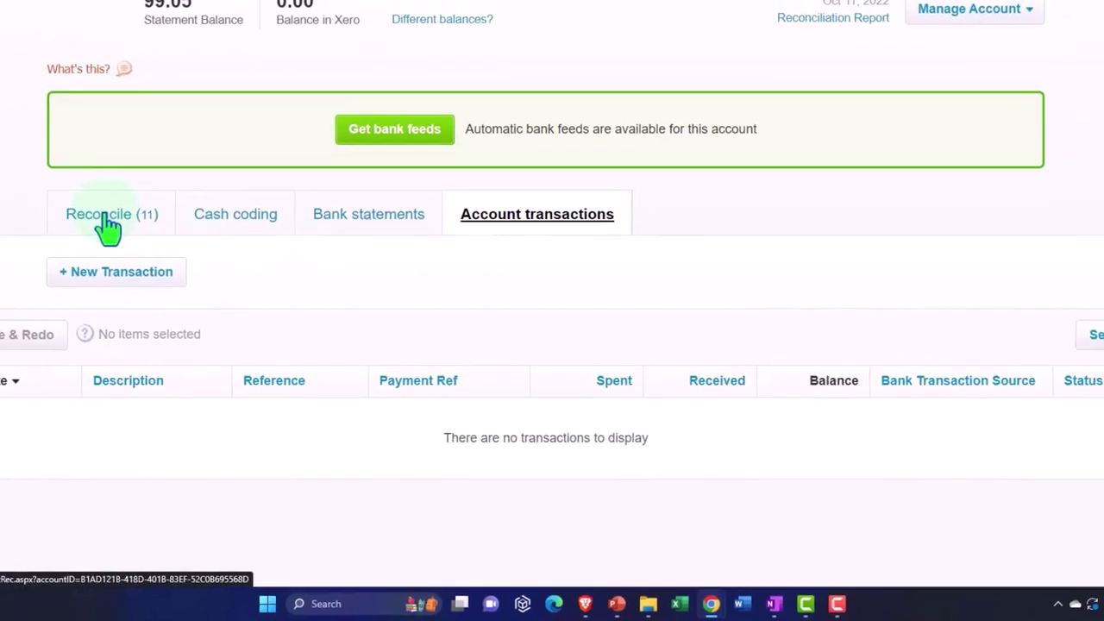
{"action": "left_click", "coordinate": [92, 212]}
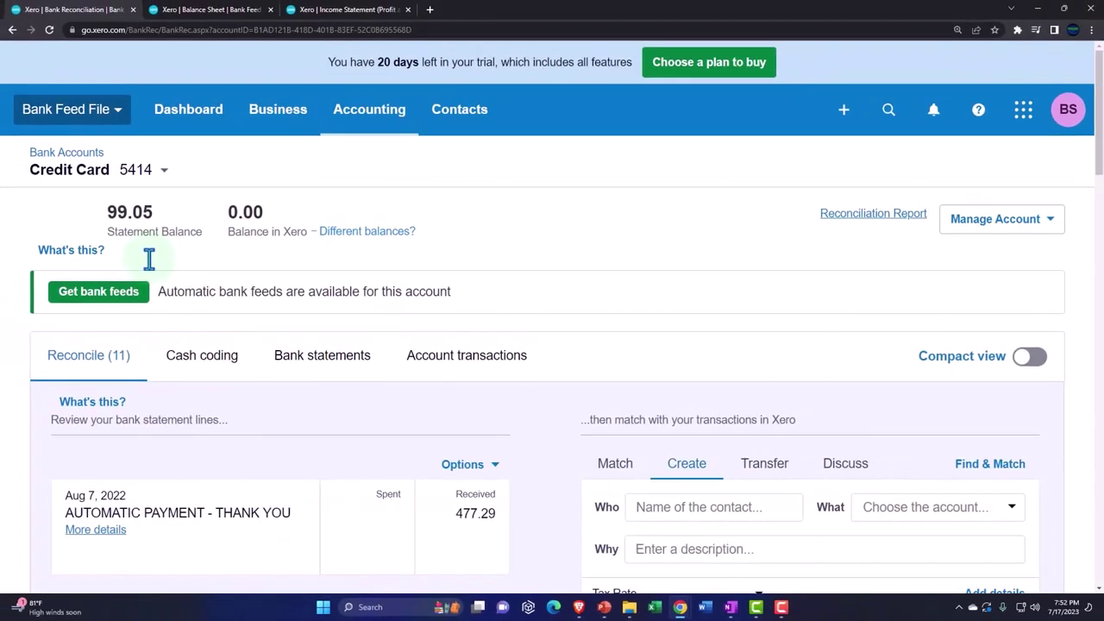
{"action": "scroll", "coordinate": [149, 259], "scroll_direction": "down", "scroll_amount": 1}
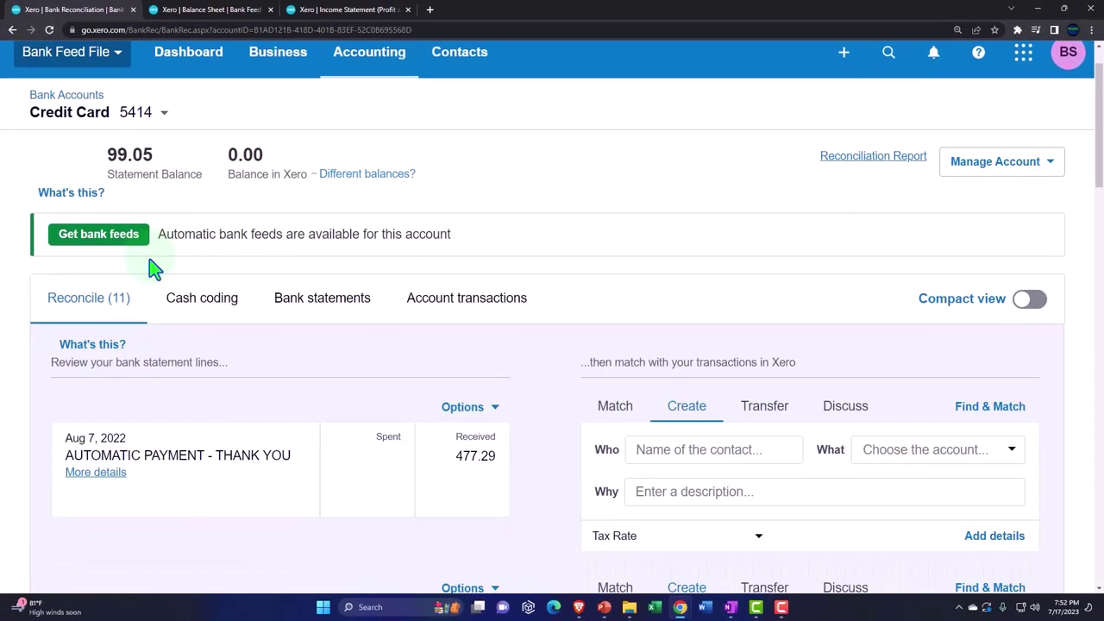
{"action": "scroll", "coordinate": [149, 267], "scroll_direction": "down", "scroll_amount": 1}
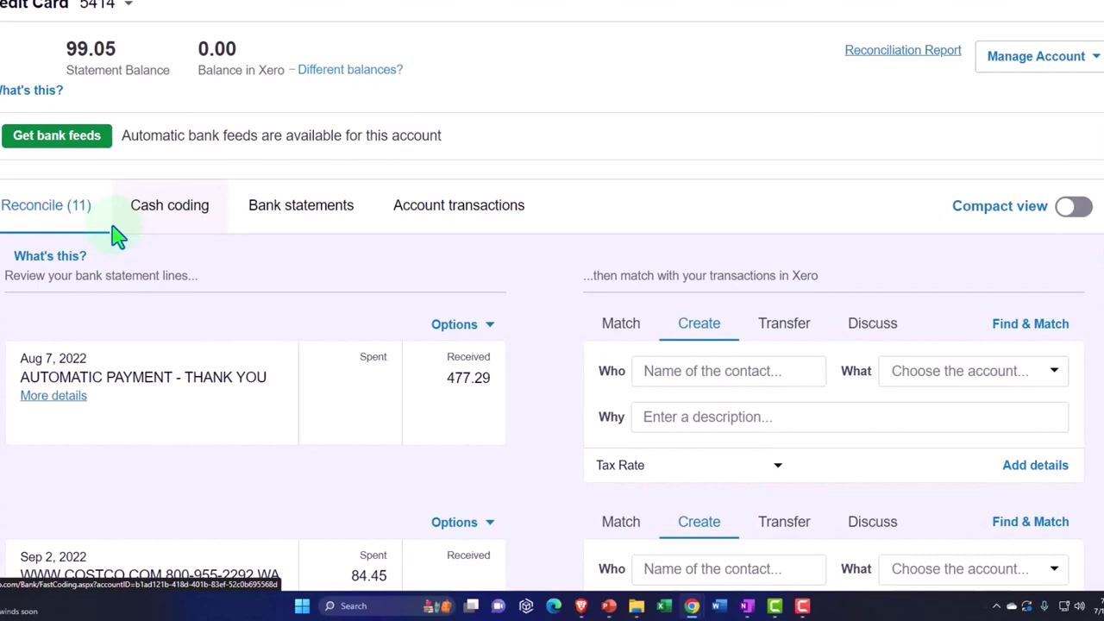
{"action": "scroll", "coordinate": [117, 237], "scroll_direction": "down", "scroll_amount": 1}
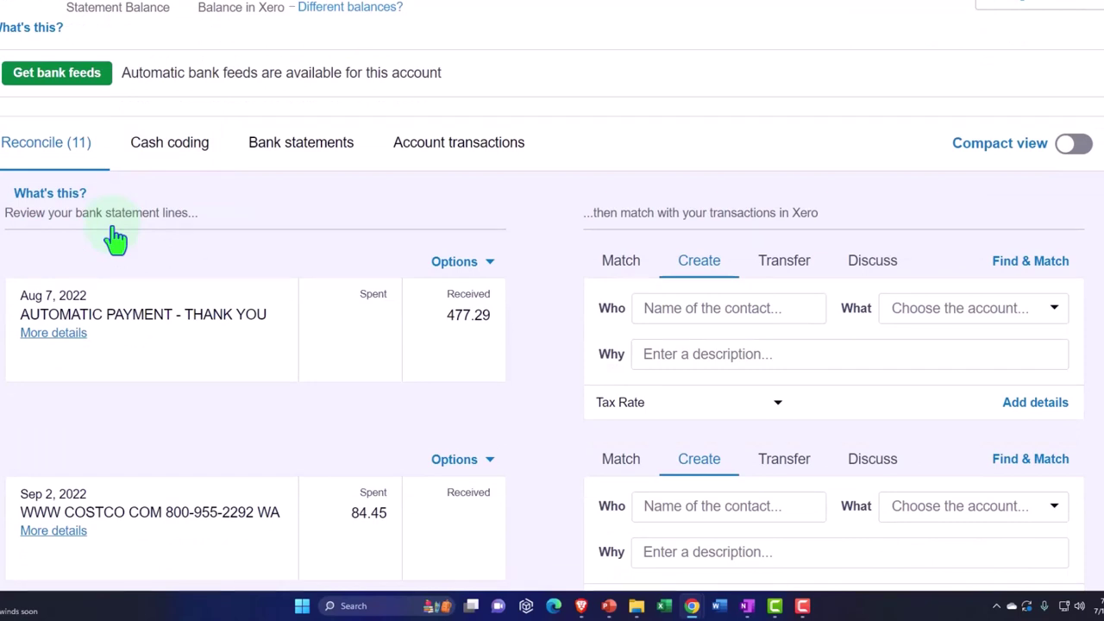
{"action": "scroll", "coordinate": [117, 237], "scroll_direction": "down", "scroll_amount": 1}
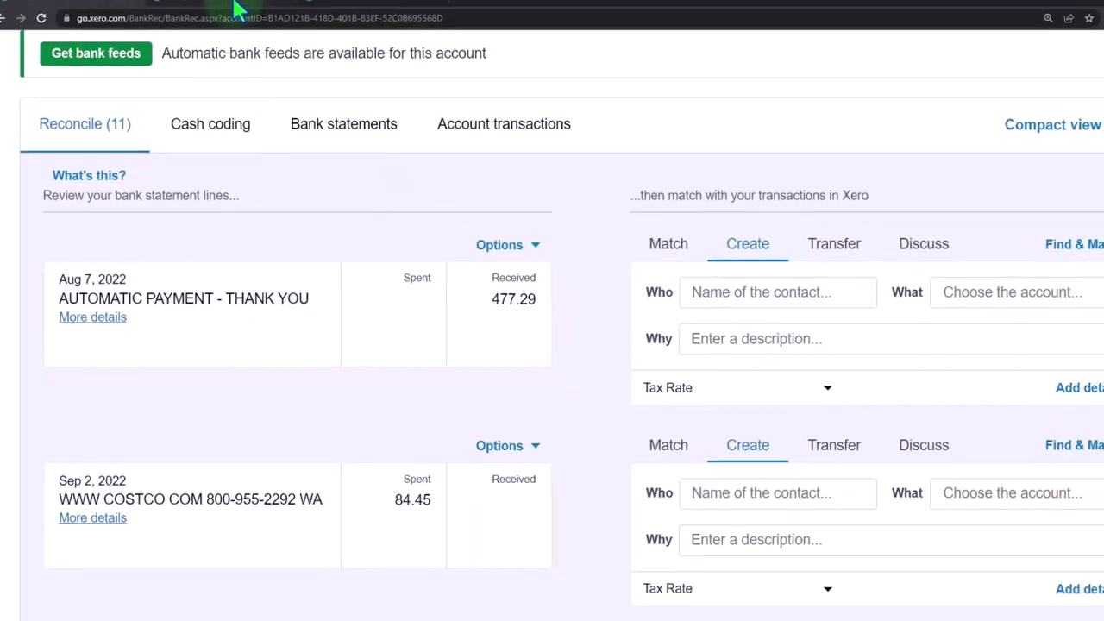
Examine the cash accounts and current liabilities on the Dec 31, 2022 Balance Sheet
{"action": "left_click", "coordinate": [164, 10]}
{"action": "scroll", "coordinate": [566, 356], "scroll_direction": "down", "scroll_amount": 4}
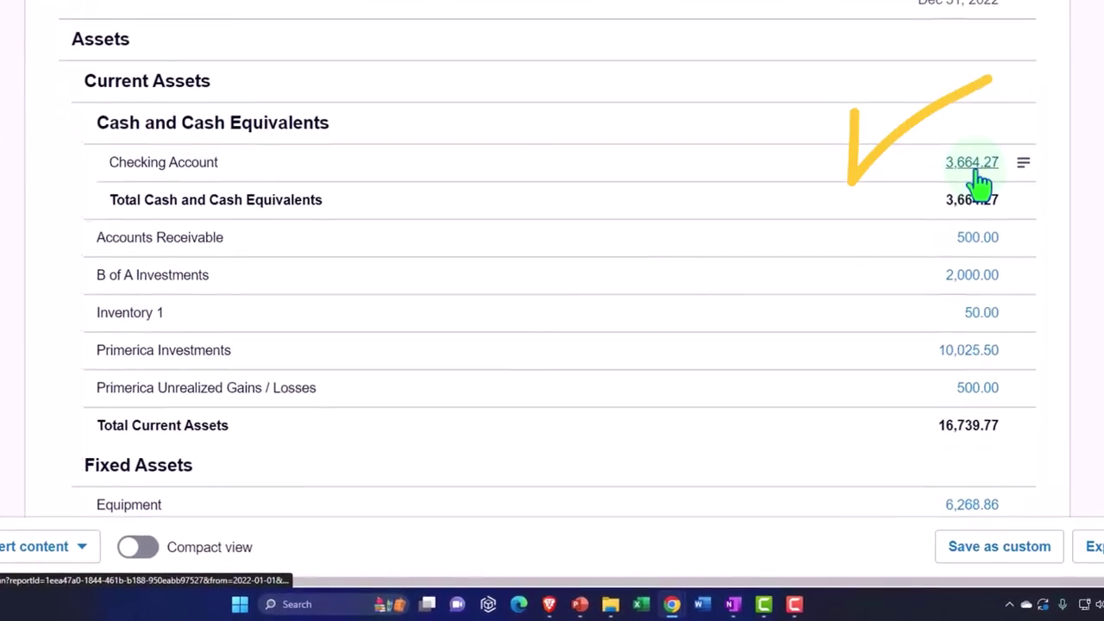
{"action": "scroll", "coordinate": [982, 181], "scroll_direction": "down", "scroll_amount": 4}
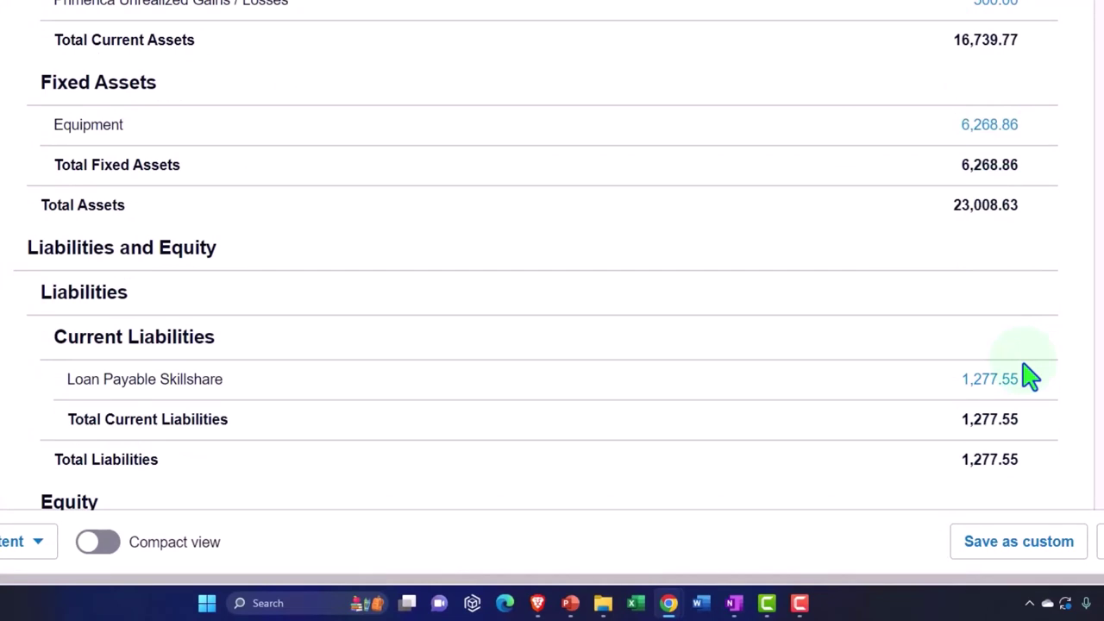
{"action": "scroll", "coordinate": [1031, 377], "scroll_direction": "up", "scroll_amount": 3}
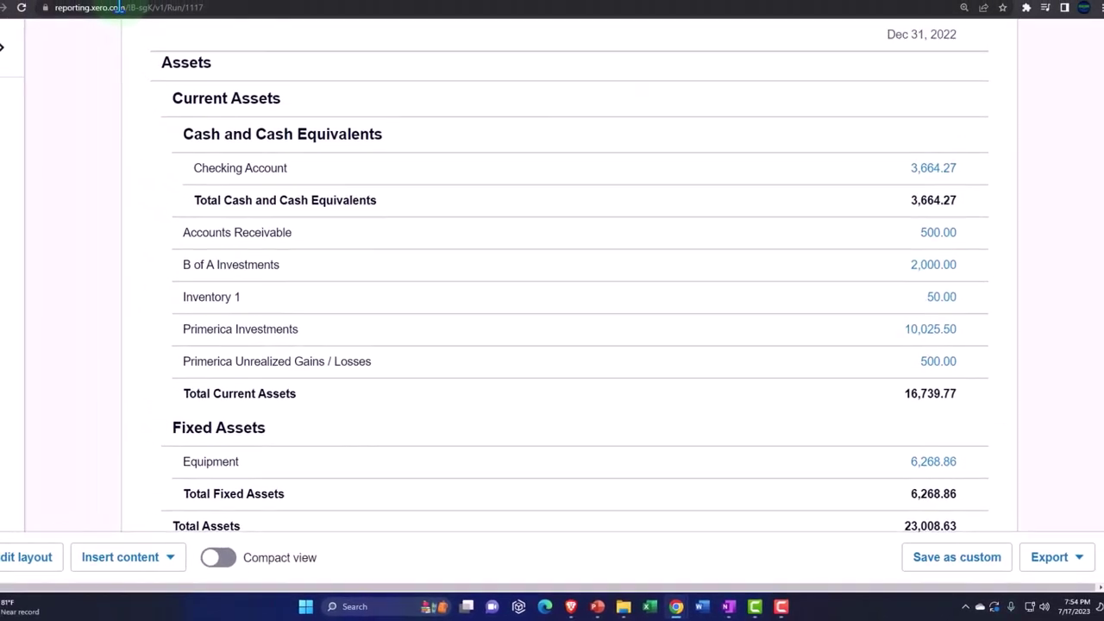
Return to the credit card reconciliation and open the detailed entry form for the Sep 2, 2022 Costco charge of 84.45
{"action": "left_click", "coordinate": [69, 10]}
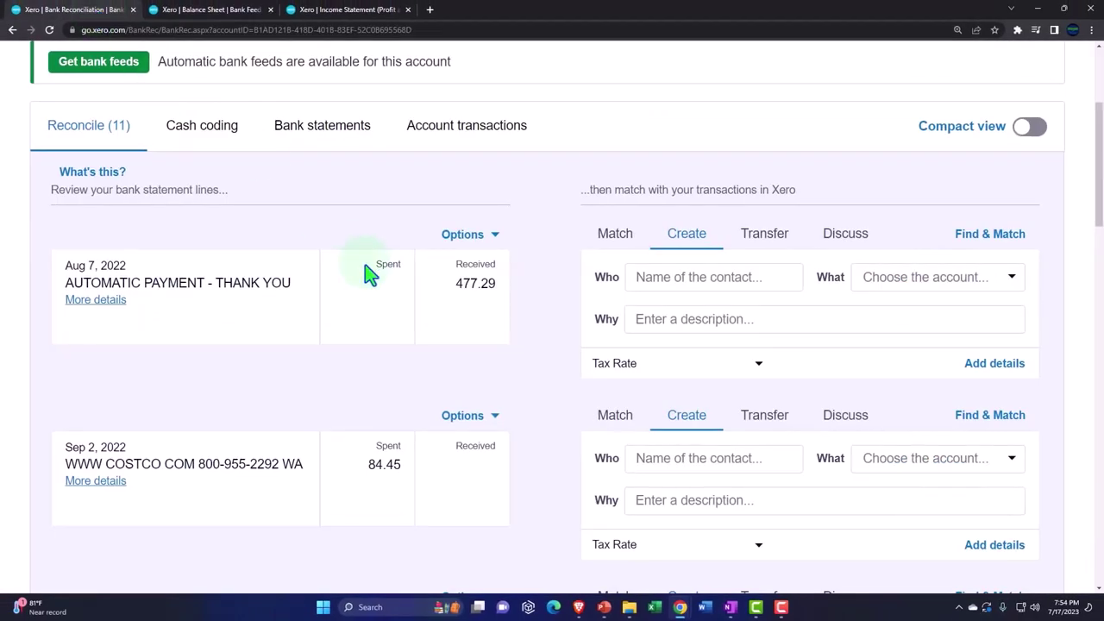
{"action": "scroll", "coordinate": [370, 275], "scroll_direction": "down", "scroll_amount": 1}
{"action": "scroll", "coordinate": [370, 275], "scroll_direction": "down", "scroll_amount": 1}
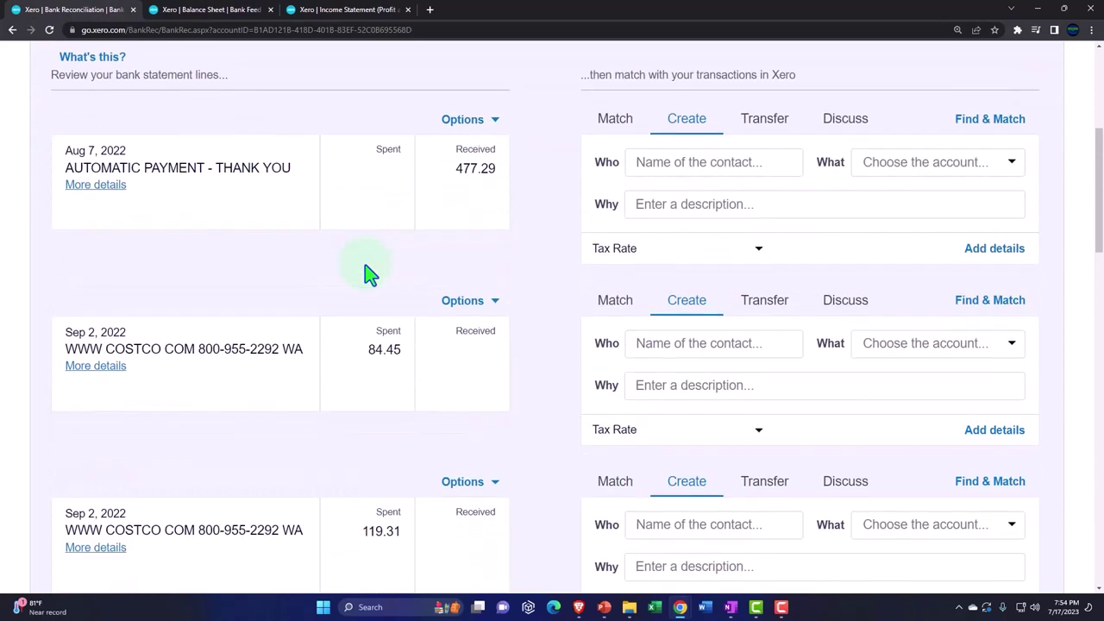
{"action": "scroll", "coordinate": [362, 315], "scroll_direction": "down", "scroll_amount": 3}
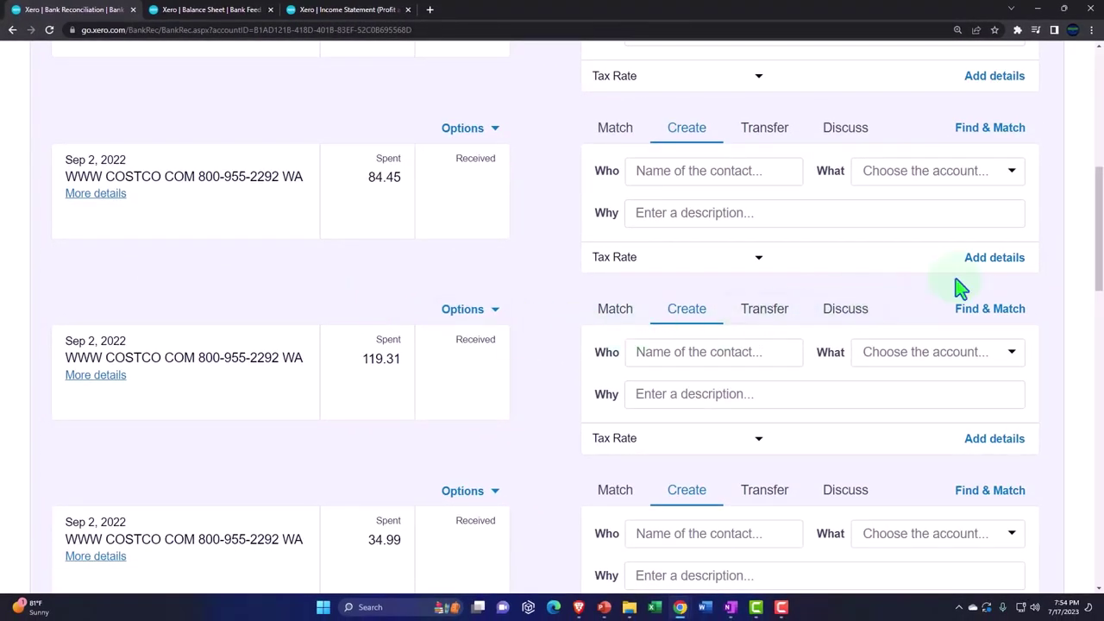
{"action": "left_click", "coordinate": [990, 259]}
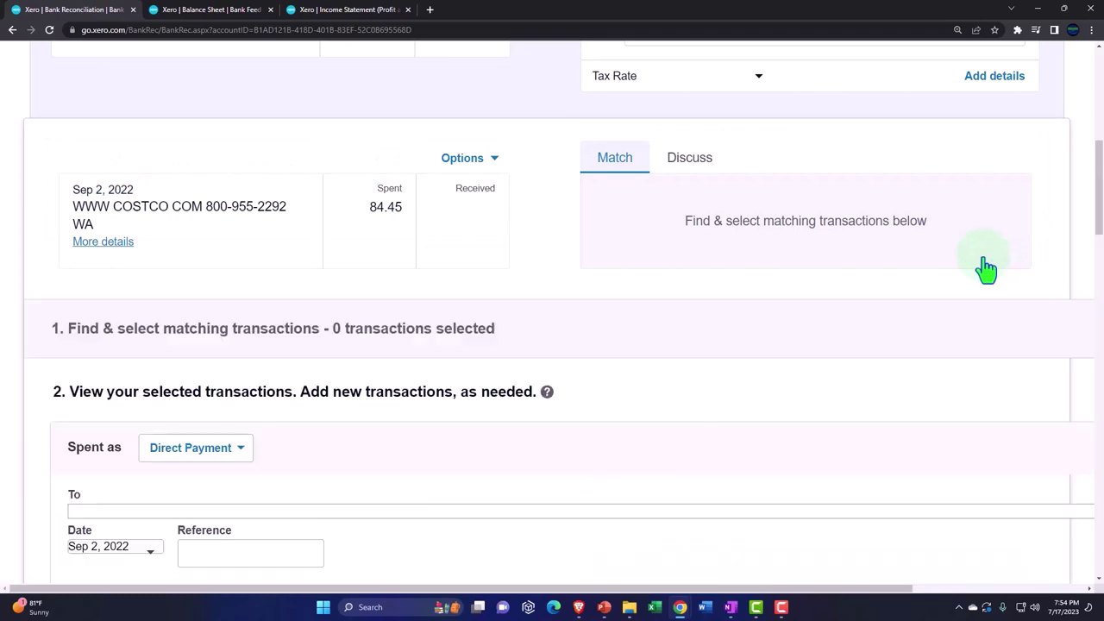
{"action": "scroll", "coordinate": [662, 323], "scroll_direction": "down", "scroll_amount": 3}
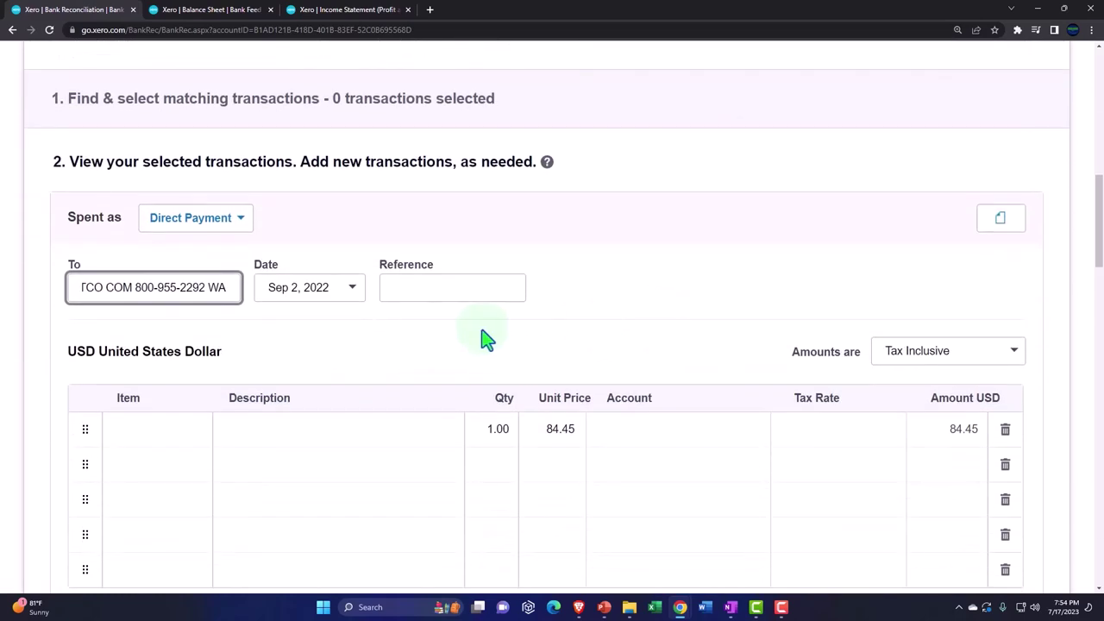
Shorten the payee of the Sep 2, 2022 payment to COSTCO as a new contact
{"action": "key", "text": "Left"}
{"action": "key", "text": "Left"}
{"action": "key", "text": "Left"}
{"action": "key", "text": "Left"}
{"action": "key", "text": "Left"}
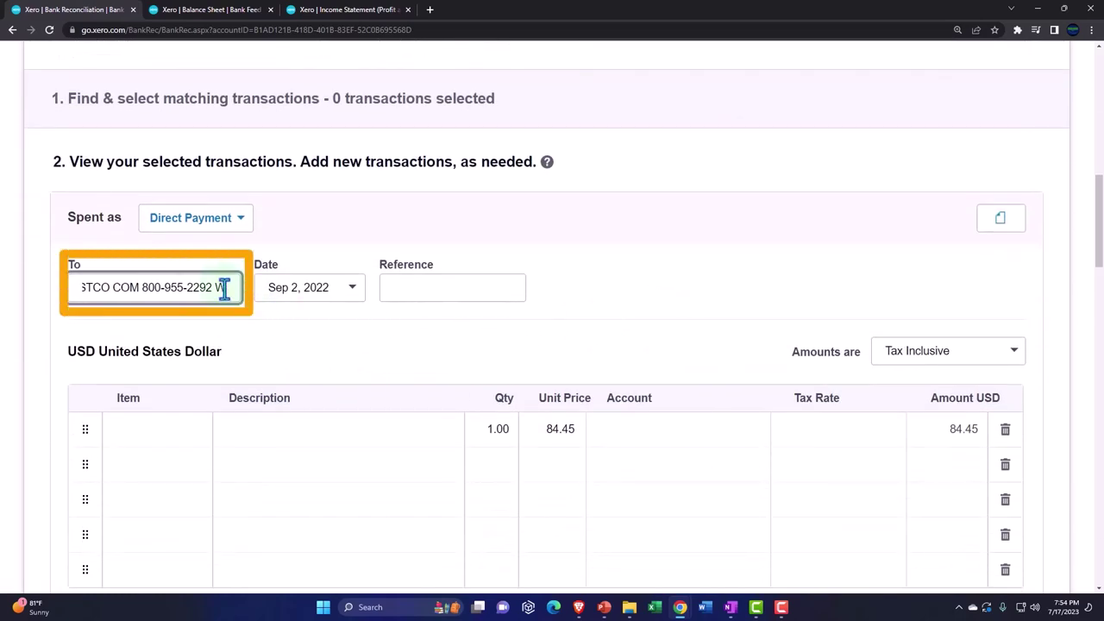
{"action": "key", "text": "Left"}
{"action": "key", "text": "Left"}
{"action": "key", "text": "Left"}
{"action": "key", "text": "Left"}
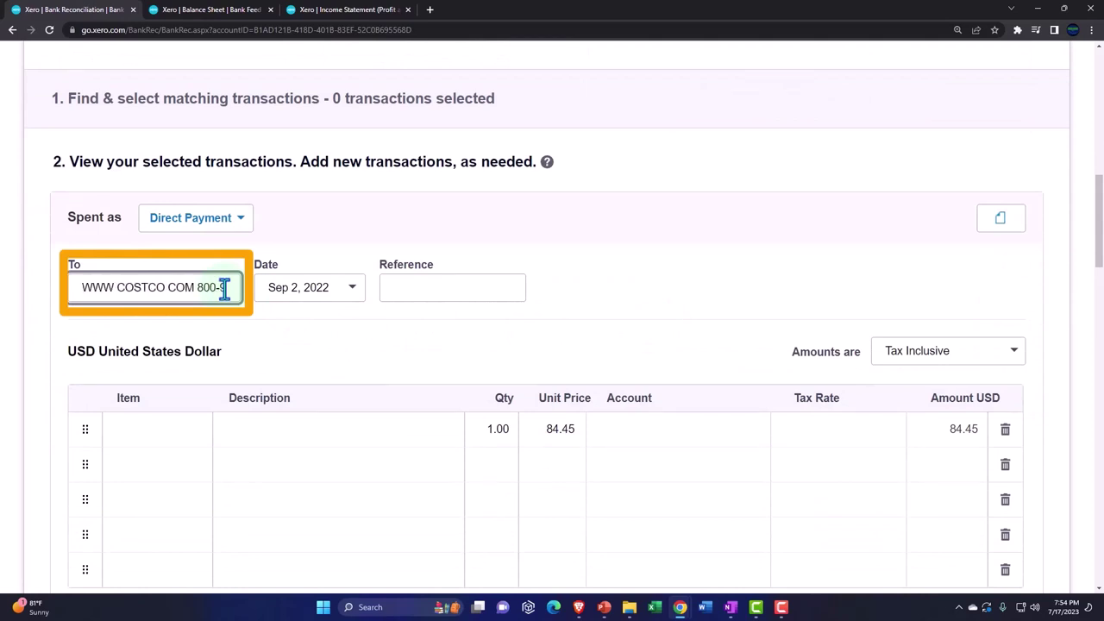
{"action": "key", "text": "BackSpace"}
{"action": "key", "text": "BackSpace"}
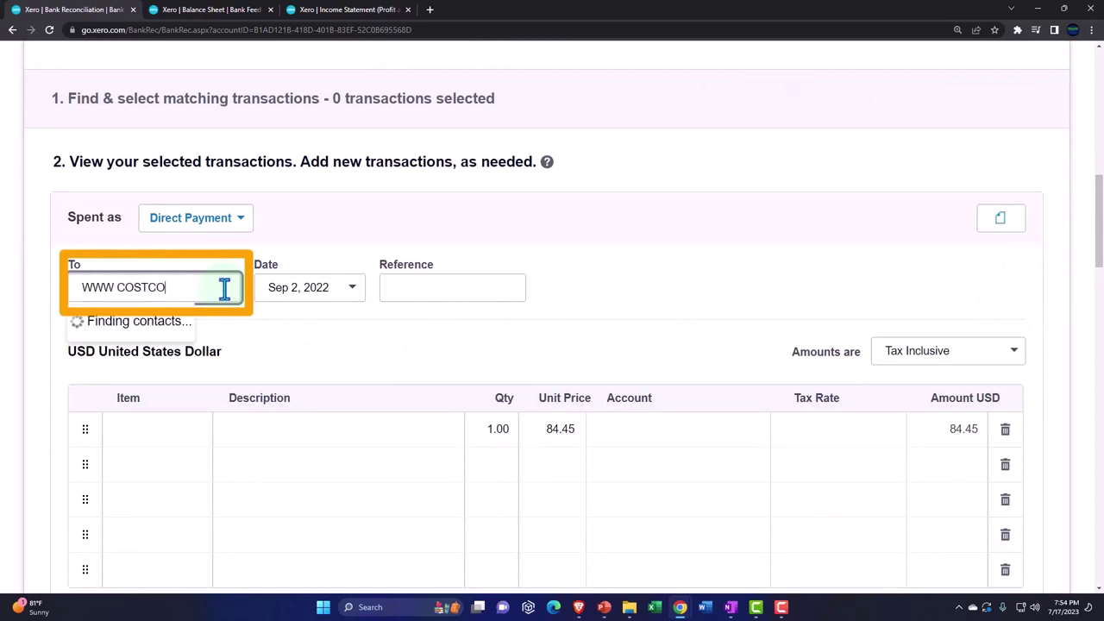
{"action": "key", "text": "BackSpace"}
{"action": "key", "text": "BackSpace"}
{"action": "key", "text": "BackSpace"}
{"action": "key", "text": "BackSpace"}
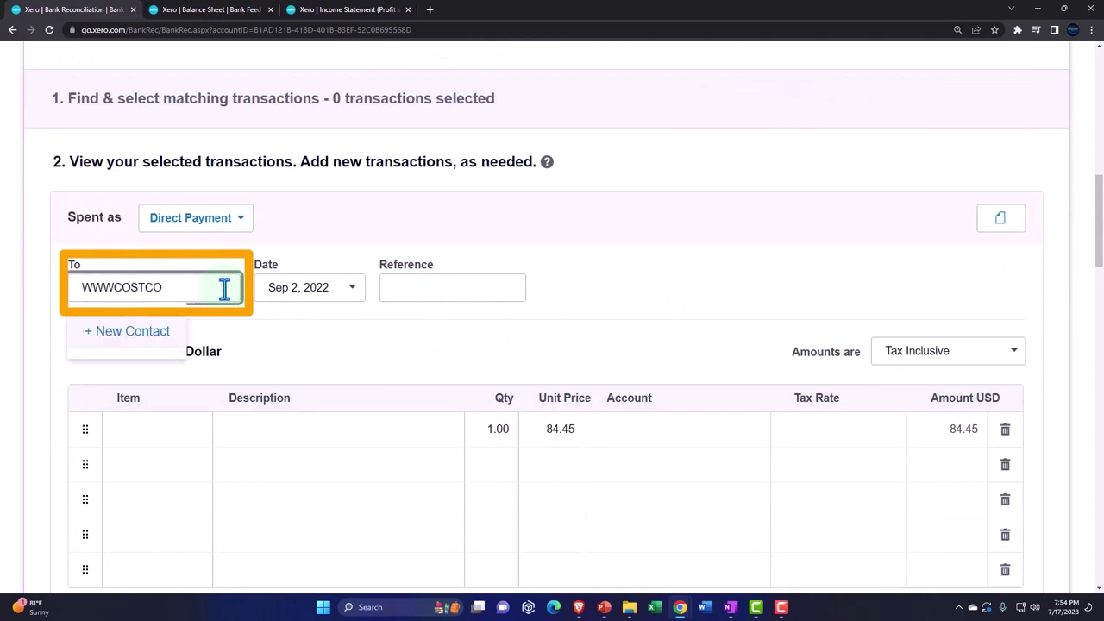
{"action": "key", "text": "Tab"}
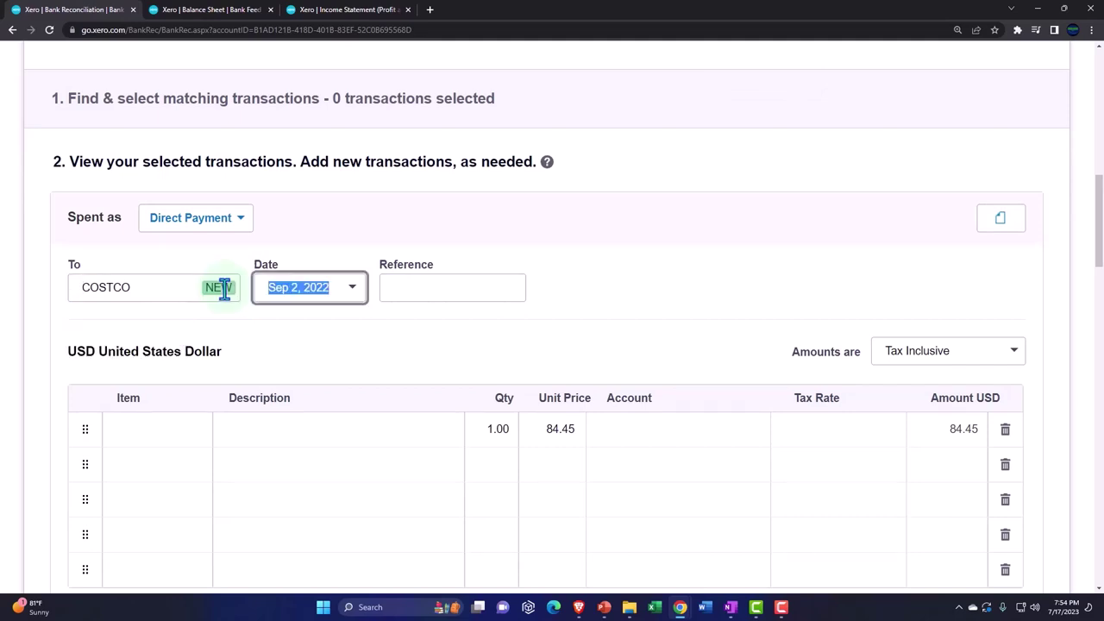
Enter Supplies as the description of the payment's first line item
{"action": "key", "text": "Tab"}
{"action": "key", "text": "Tab"}
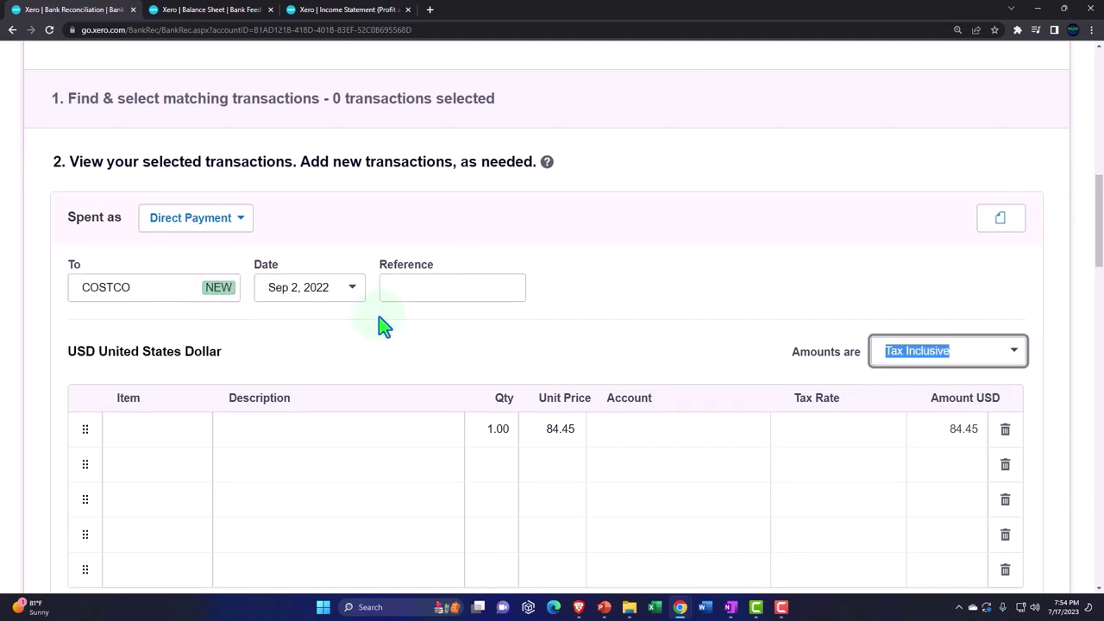
{"action": "key", "text": "Tab"}
{"action": "scroll", "coordinate": [377, 365], "scroll_direction": "up", "scroll_amount": 1}
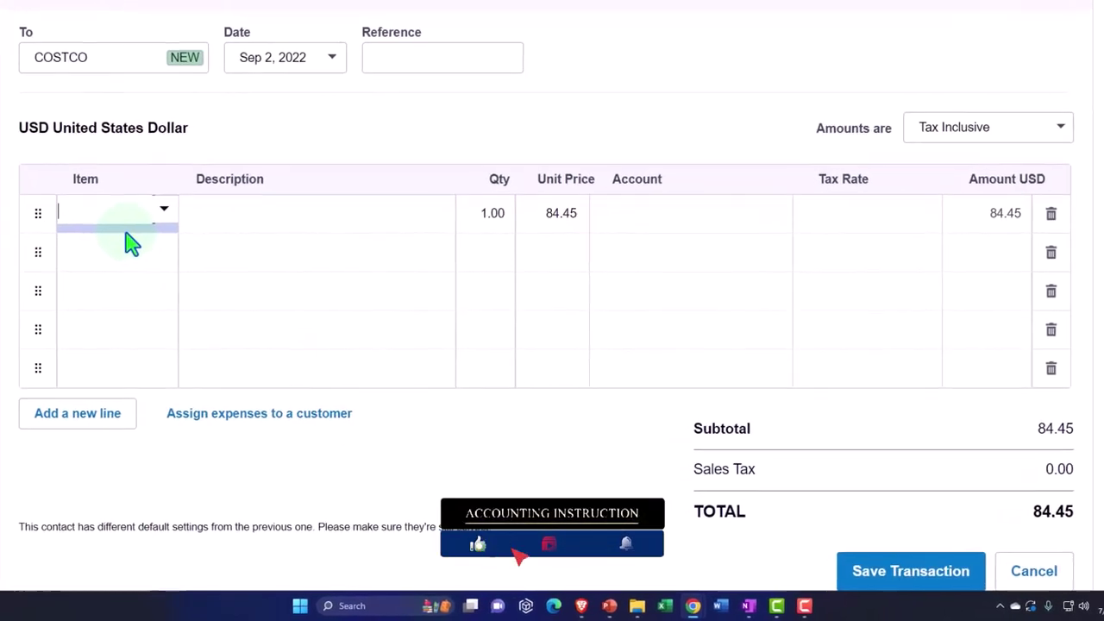
{"action": "left_click", "coordinate": [249, 221]}
{"action": "left_click", "coordinate": [264, 222]}
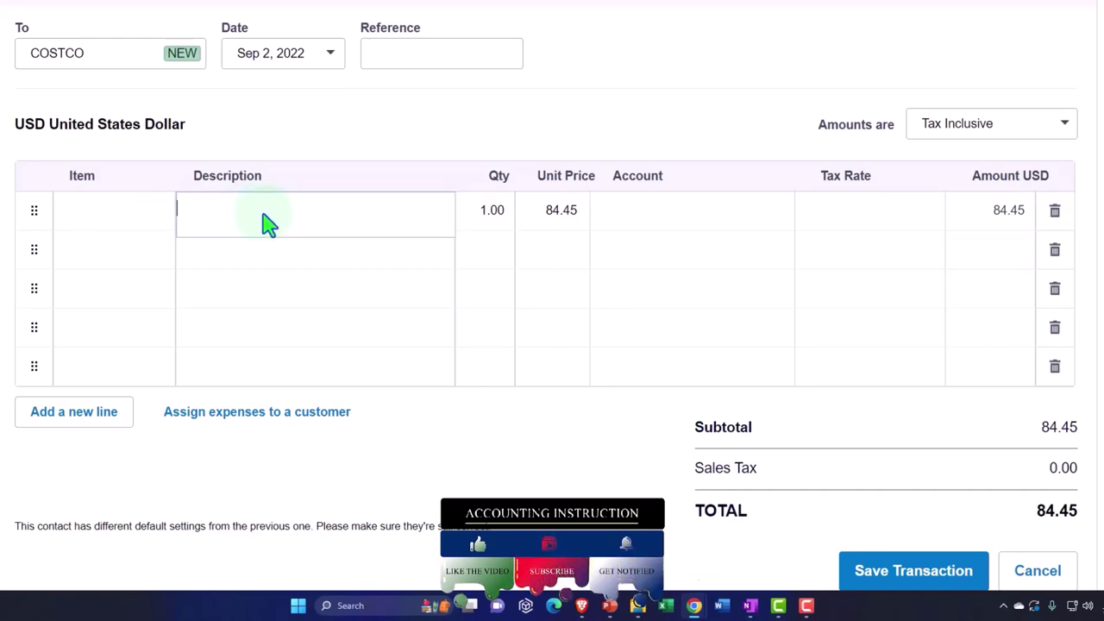
{"action": "type", "text": "Supplies"}
{"action": "key", "text": "Tab"}
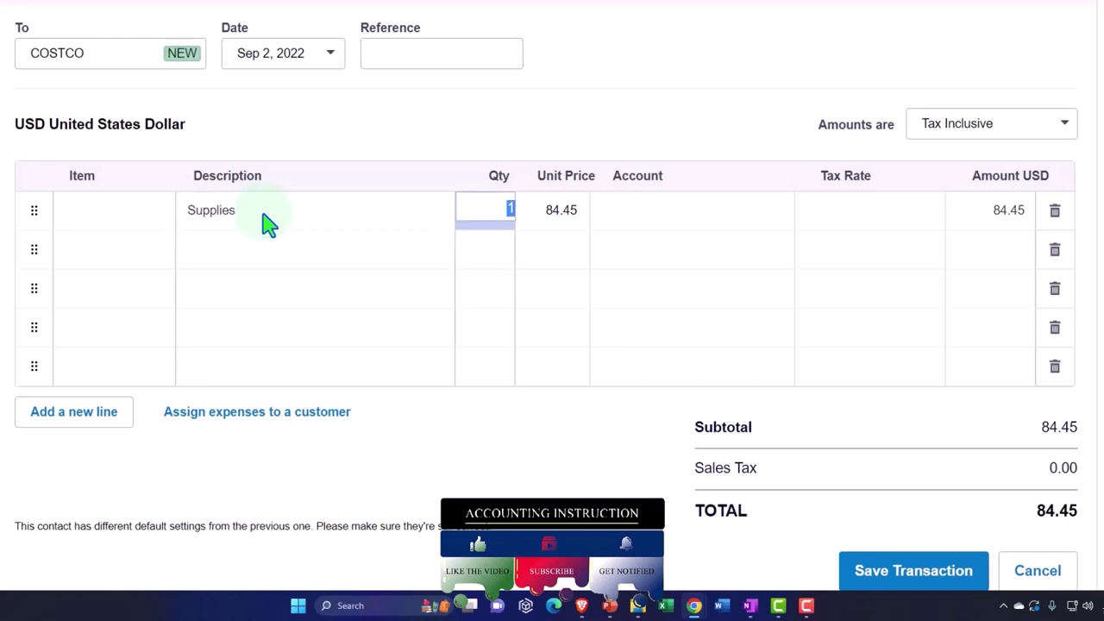
Search the first line item's account choices for "supp" and clear the search text
{"action": "key", "text": "Tab"}
{"action": "key", "text": "Tab"}
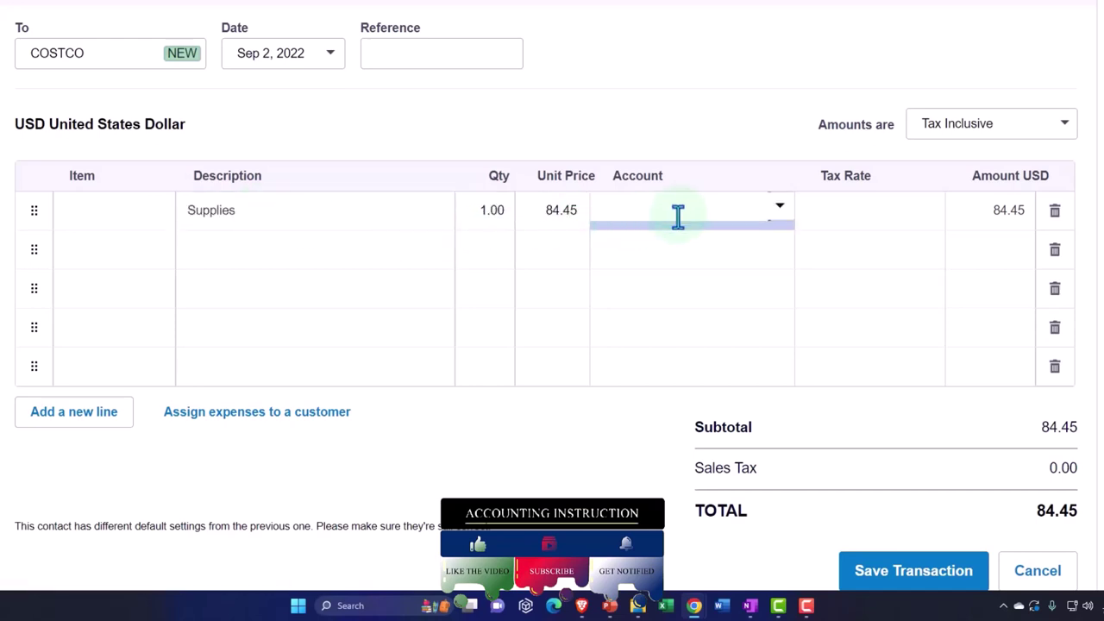
{"action": "type", "text": "Supp"}
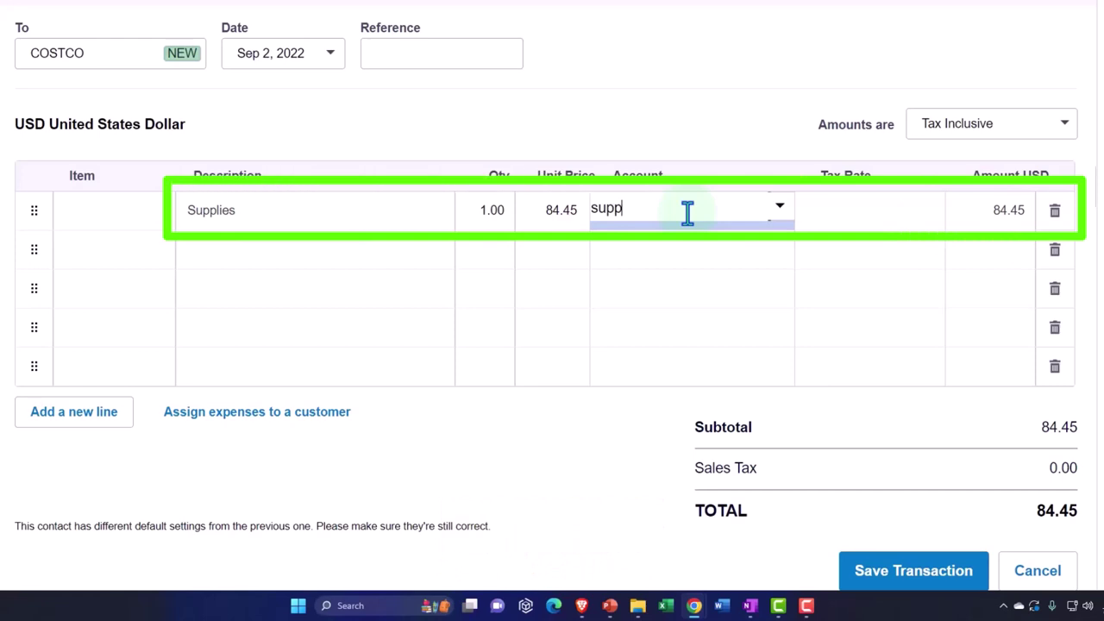
{"action": "key", "text": "BackSpace"}
{"action": "key", "text": "BackSpace"}
{"action": "key", "text": "BackSpace"}
Start a new account from the line item's account choices, with code 6030 and account type Expense
{"action": "left_click", "coordinate": [781, 217]}
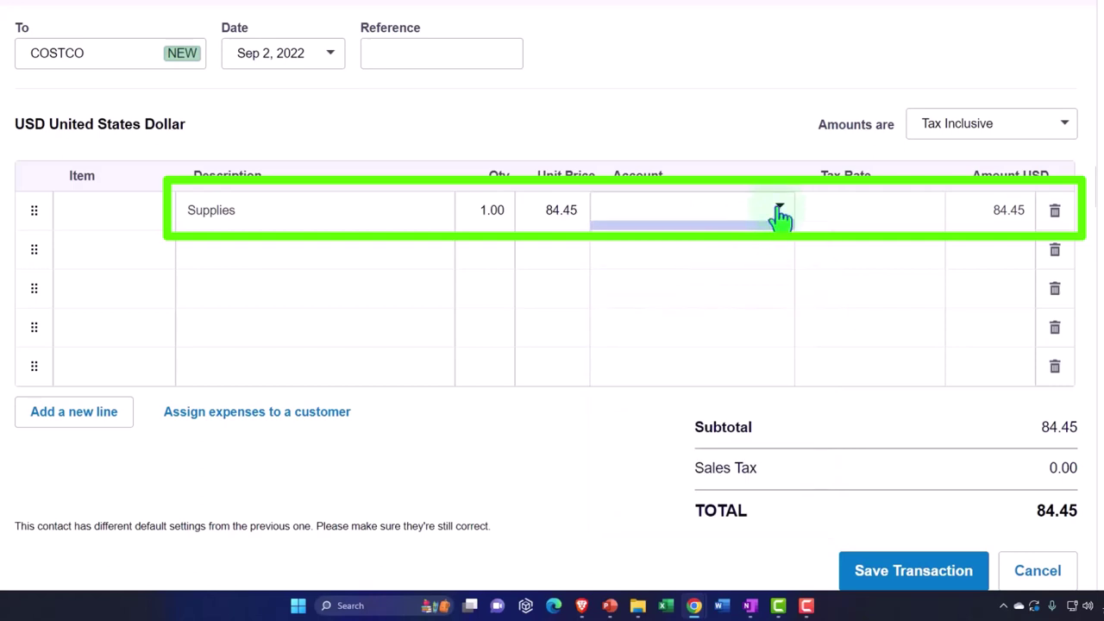
{"action": "left_click", "coordinate": [779, 217]}
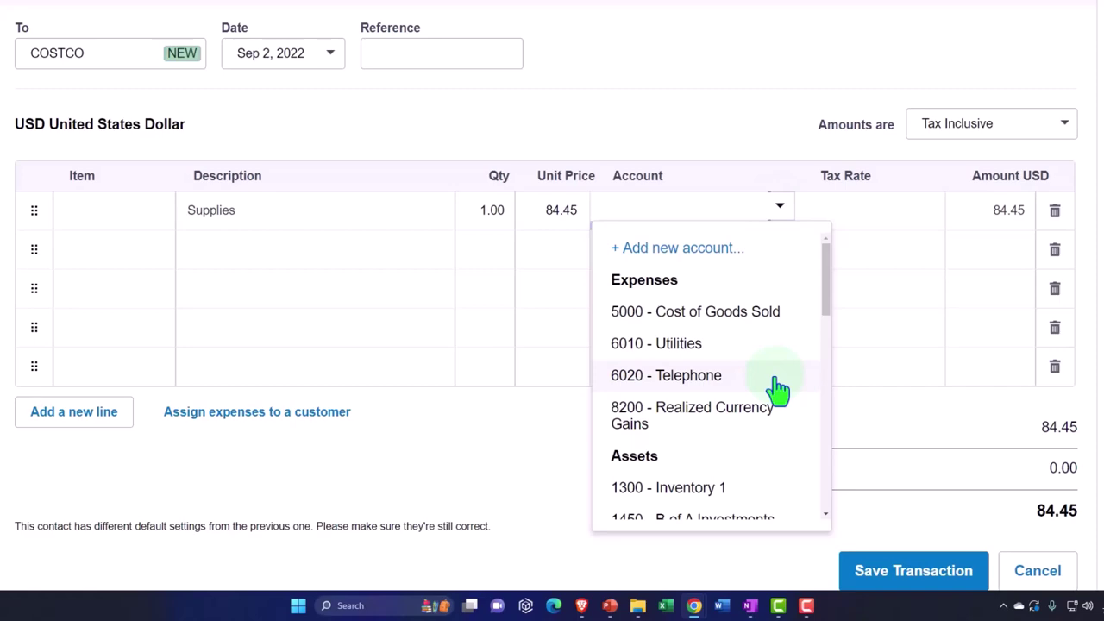
{"action": "left_click", "coordinate": [681, 248]}
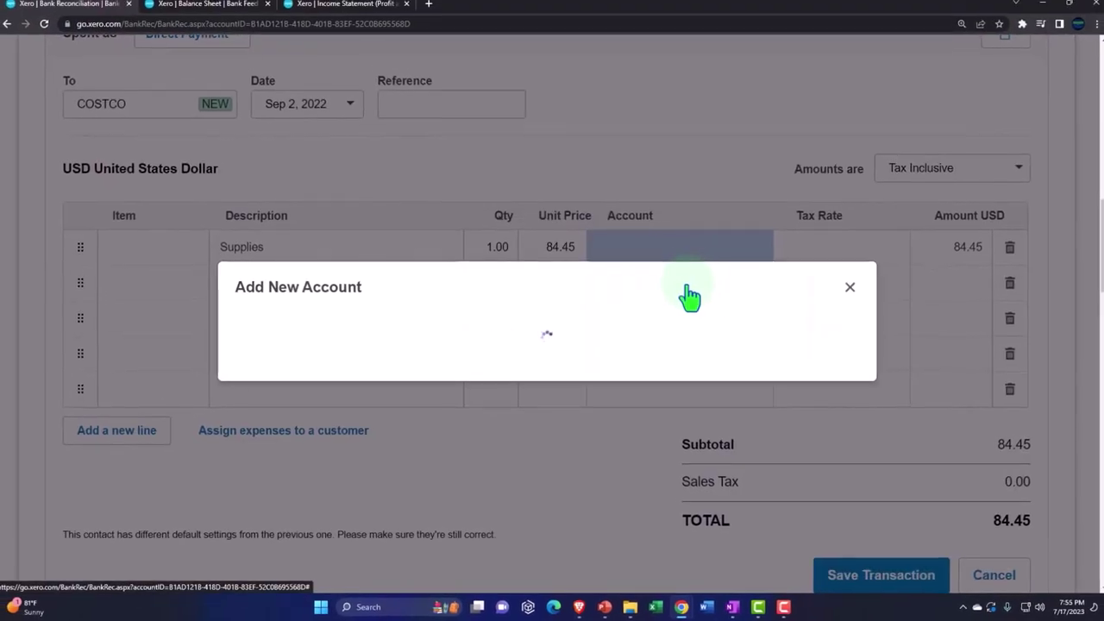
{"action": "scroll", "coordinate": [682, 298], "scroll_direction": "up", "scroll_amount": 3}
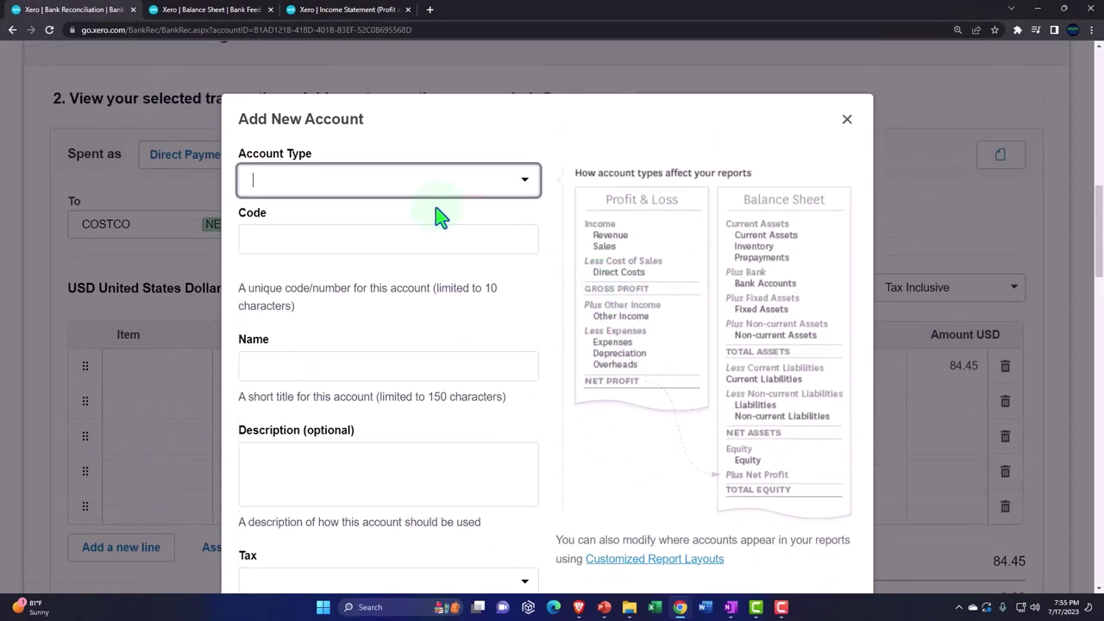
{"action": "left_click", "coordinate": [354, 239]}
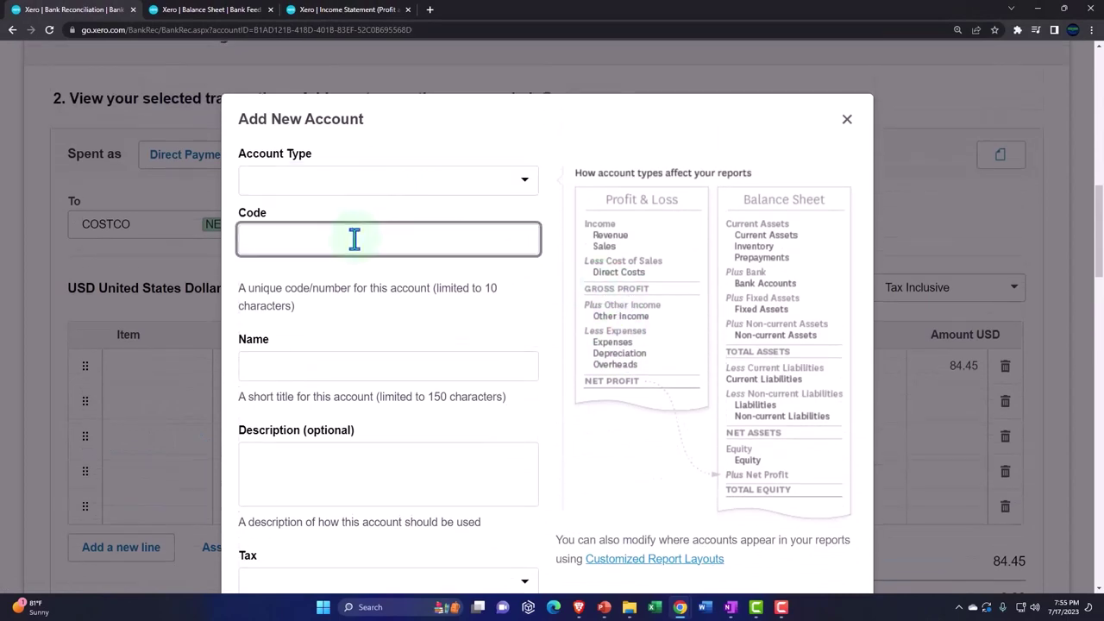
{"action": "type", "text": "6030"}
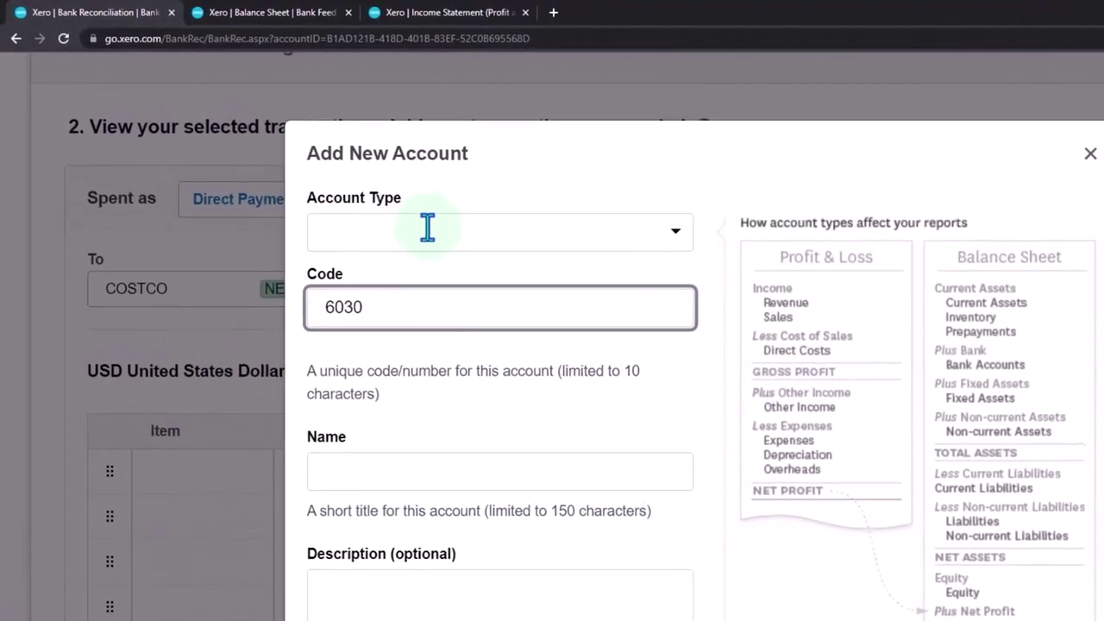
{"action": "left_click", "coordinate": [674, 231]}
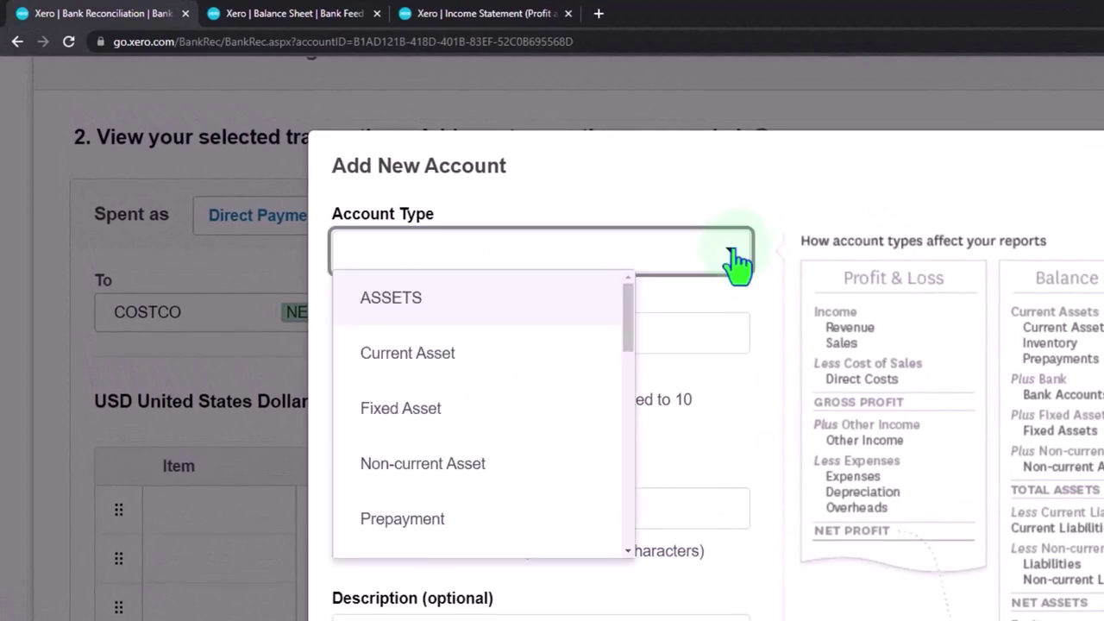
{"action": "scroll", "coordinate": [544, 371], "scroll_direction": "down", "scroll_amount": 3}
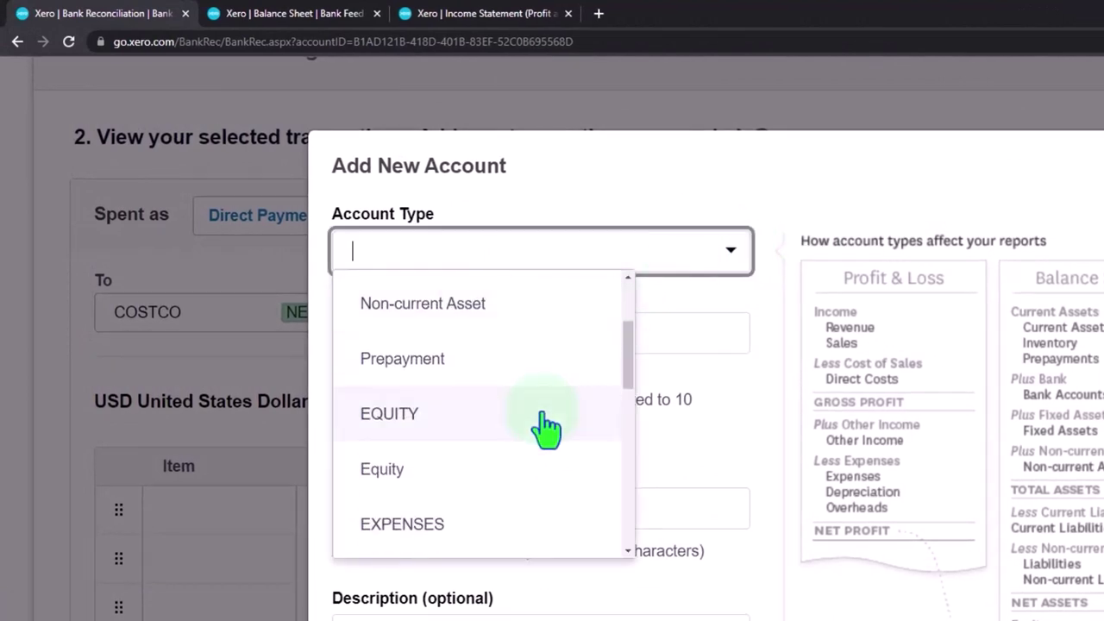
{"action": "scroll", "coordinate": [545, 424], "scroll_direction": "down", "scroll_amount": 3}
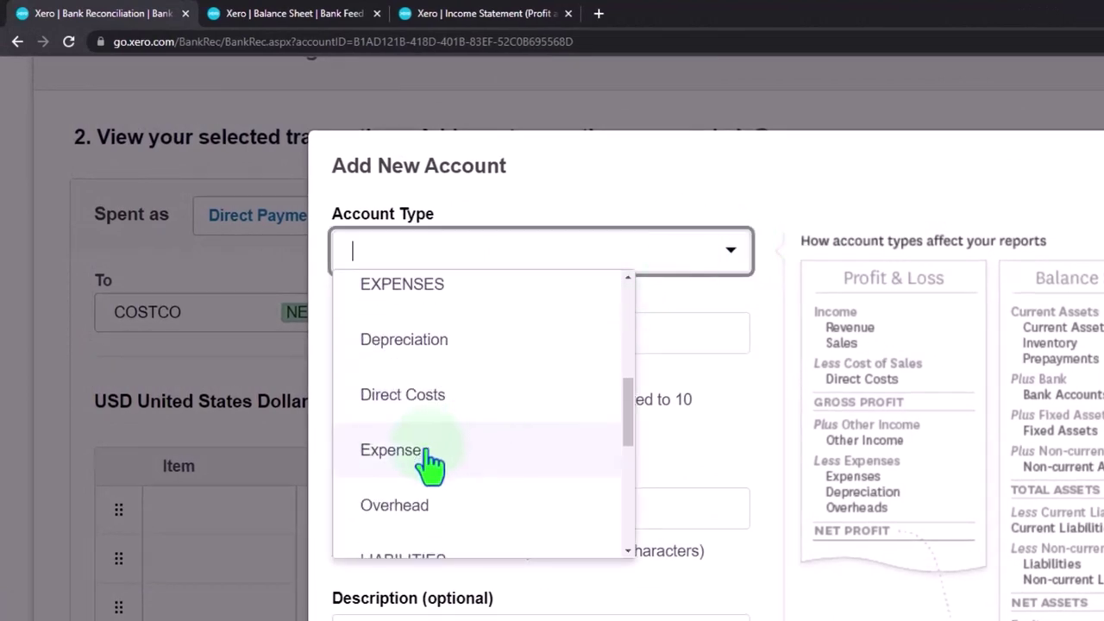
{"action": "left_click", "coordinate": [425, 452]}
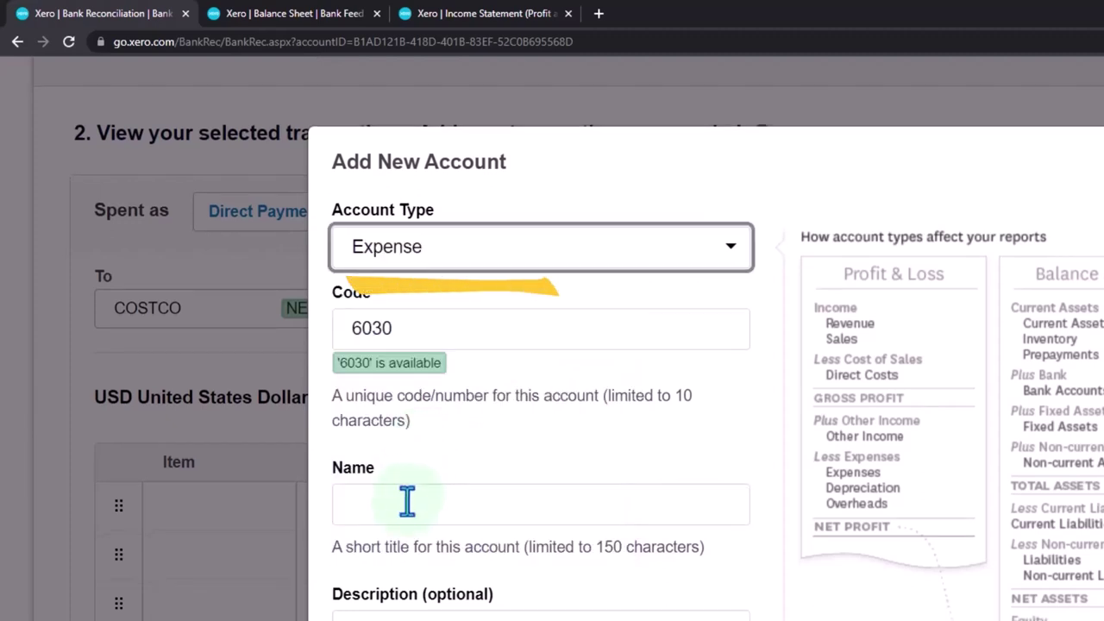
Name the new account Supplies and save it to the payment's line item
{"action": "left_click", "coordinate": [406, 506]}
{"action": "type", "text": "Suppl"}
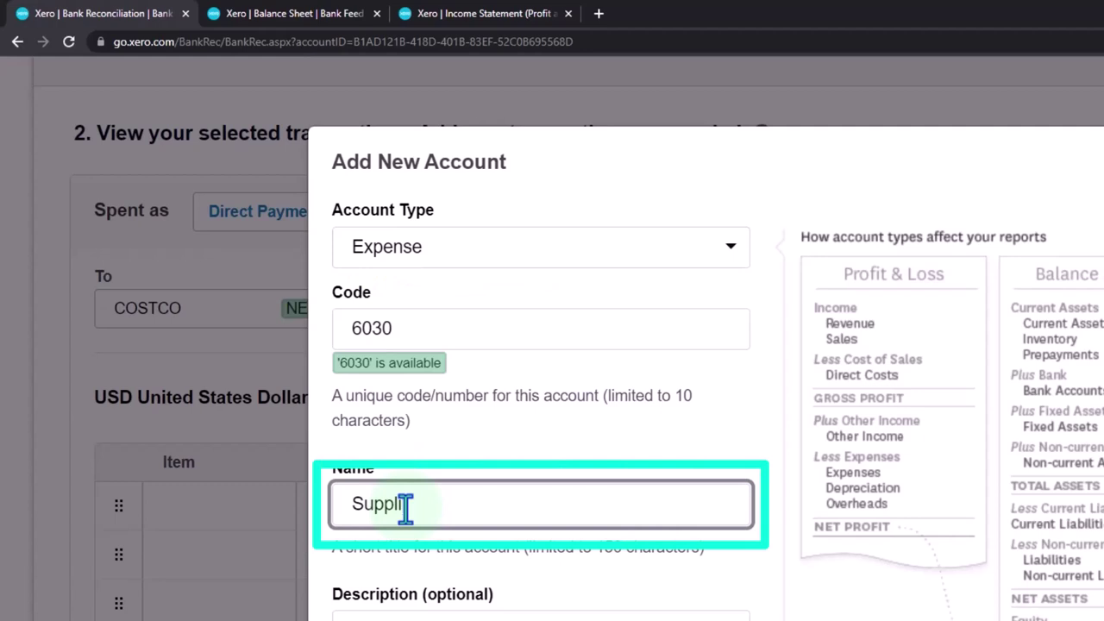
{"action": "type", "text": "ies"}
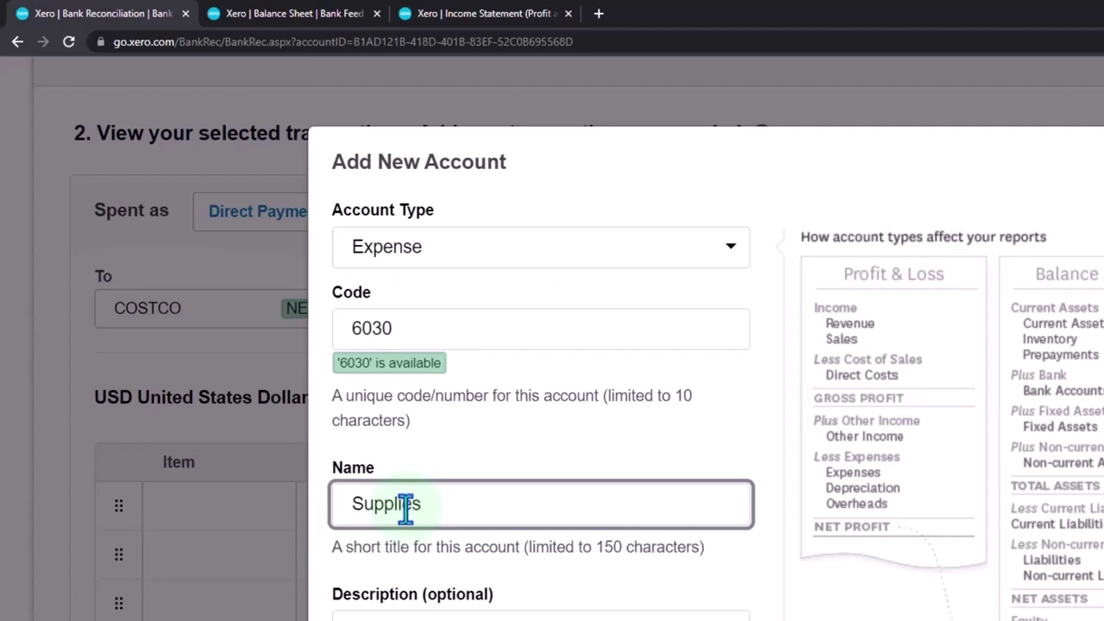
{"action": "scroll", "coordinate": [406, 509], "scroll_direction": "down", "scroll_amount": 4}
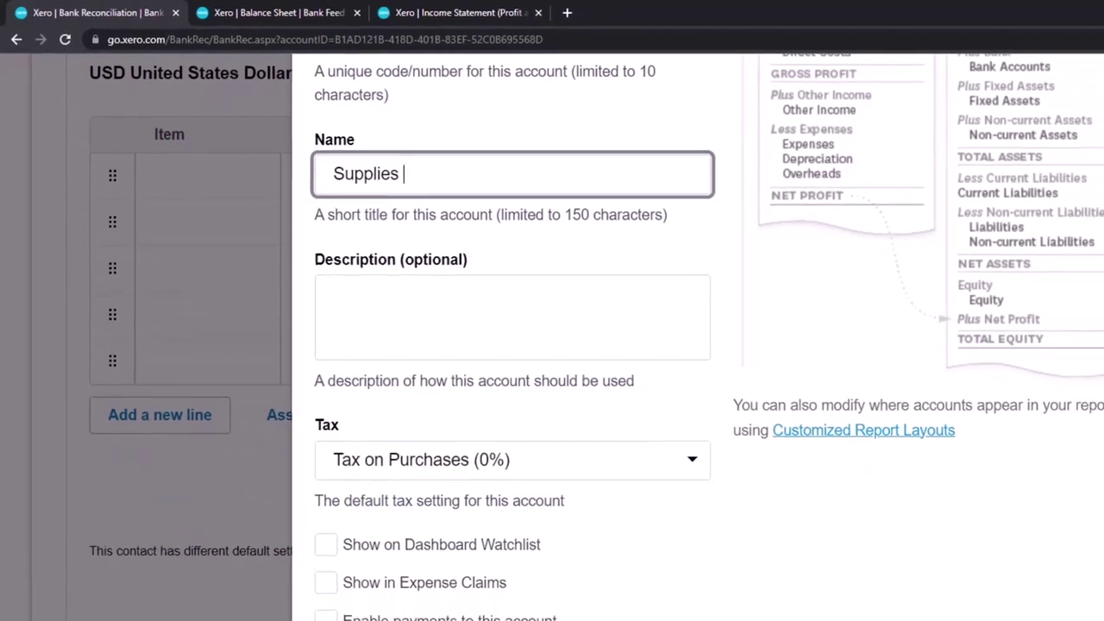
{"action": "left_click", "coordinate": [781, 539]}
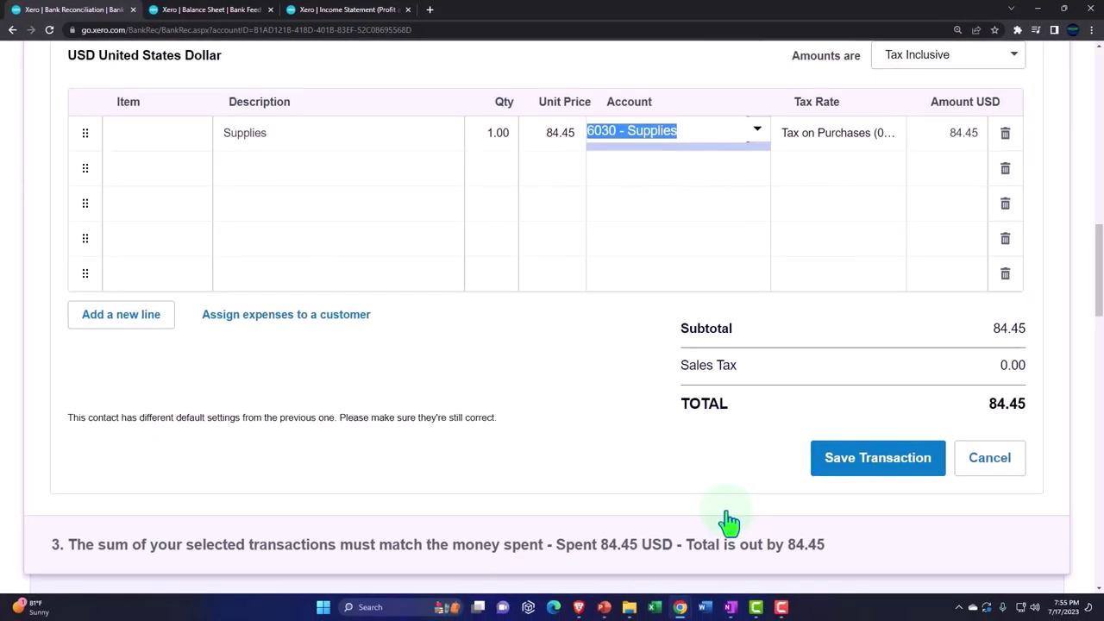
Start creating a bank rule from the Sep 2, 2022 Costco statement line of 84.45
{"action": "scroll", "coordinate": [730, 520], "scroll_direction": "up", "scroll_amount": 1}
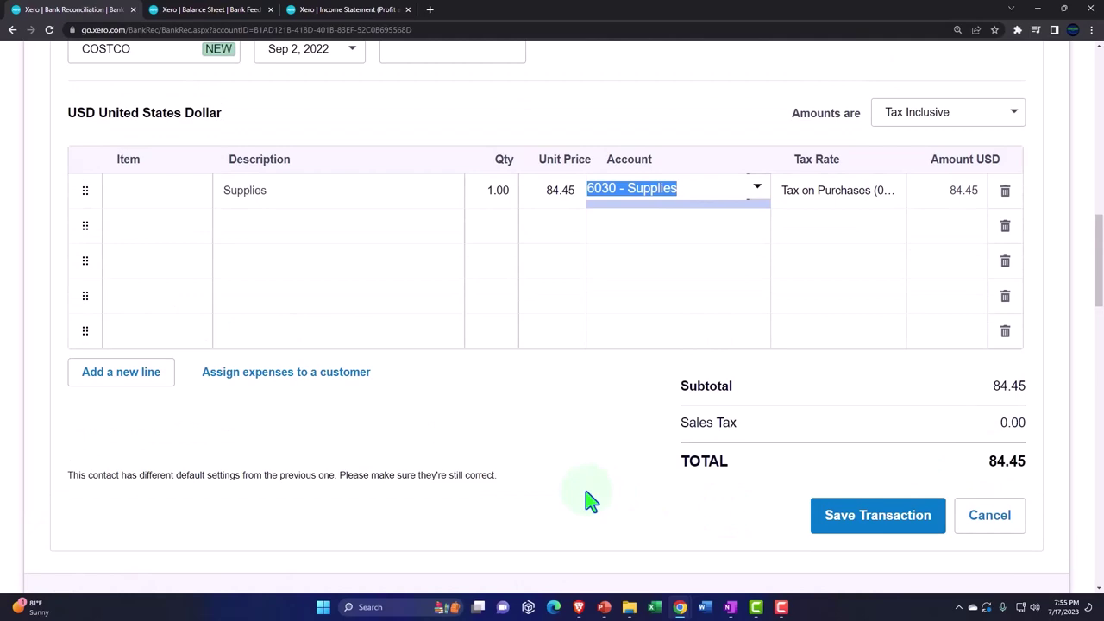
{"action": "scroll", "coordinate": [590, 500], "scroll_direction": "up", "scroll_amount": 6}
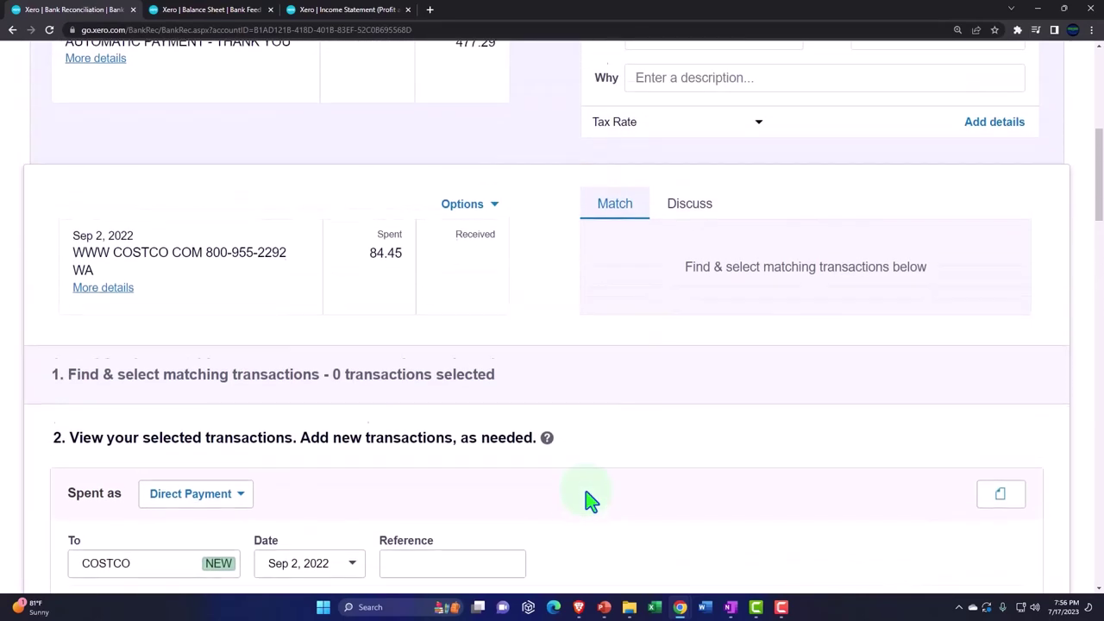
{"action": "scroll", "coordinate": [501, 220], "scroll_direction": "down", "scroll_amount": 4}
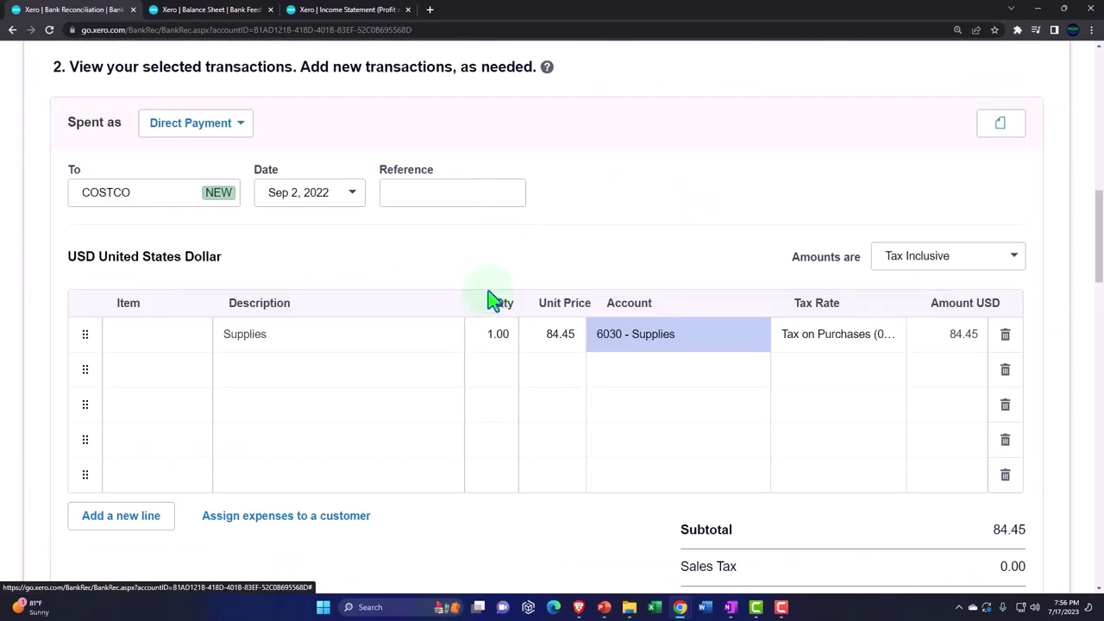
{"action": "scroll", "coordinate": [487, 298], "scroll_direction": "up", "scroll_amount": 3}
{"action": "left_click", "coordinate": [495, 127]}
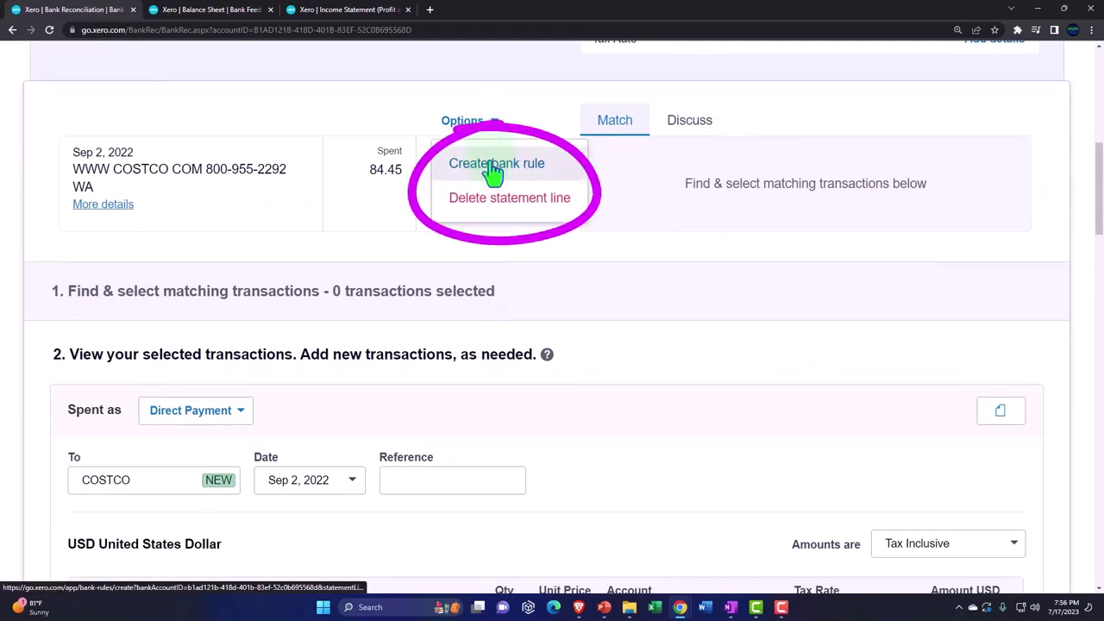
{"action": "left_click", "coordinate": [493, 165]}
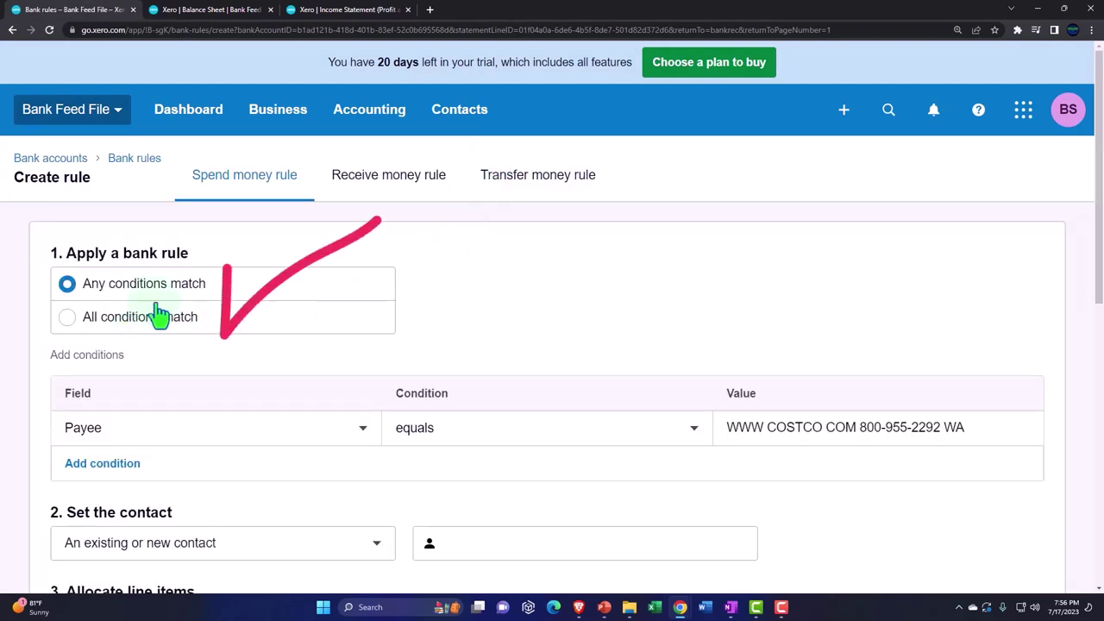
Set the bank rule's first condition to match when any text field contains the value
{"action": "scroll", "coordinate": [158, 311], "scroll_direction": "down", "scroll_amount": 3}
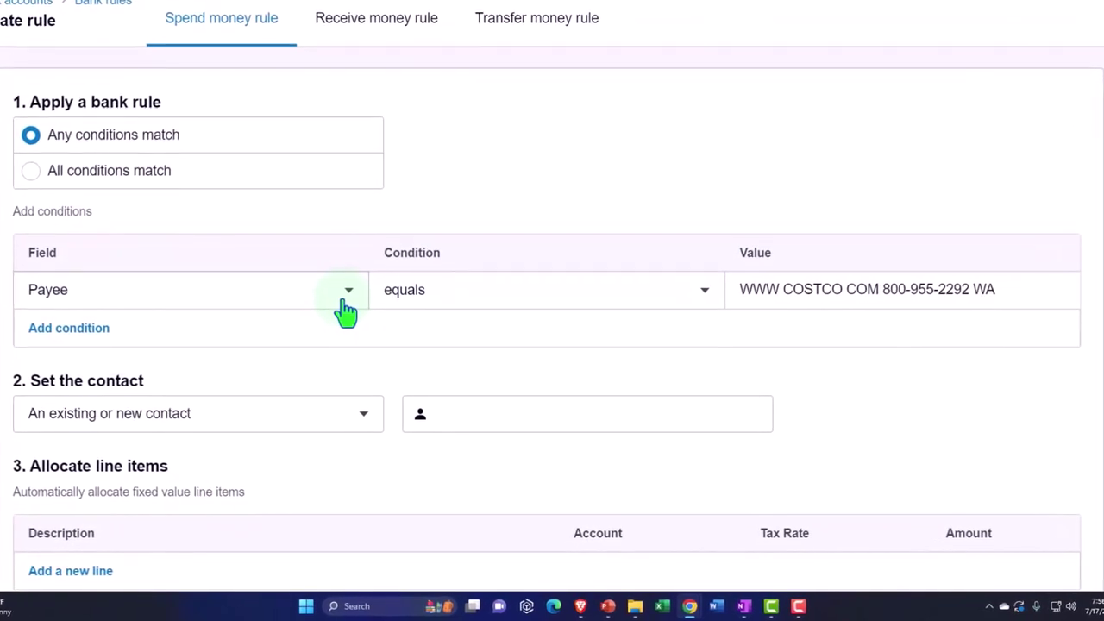
{"action": "left_click", "coordinate": [345, 309]}
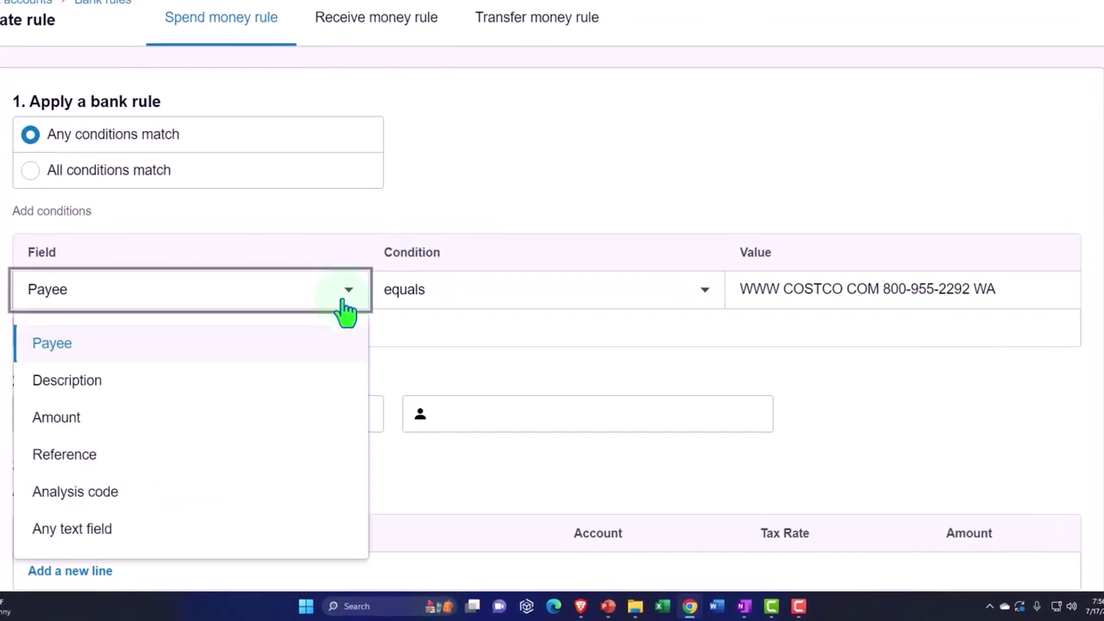
{"action": "left_click", "coordinate": [314, 531]}
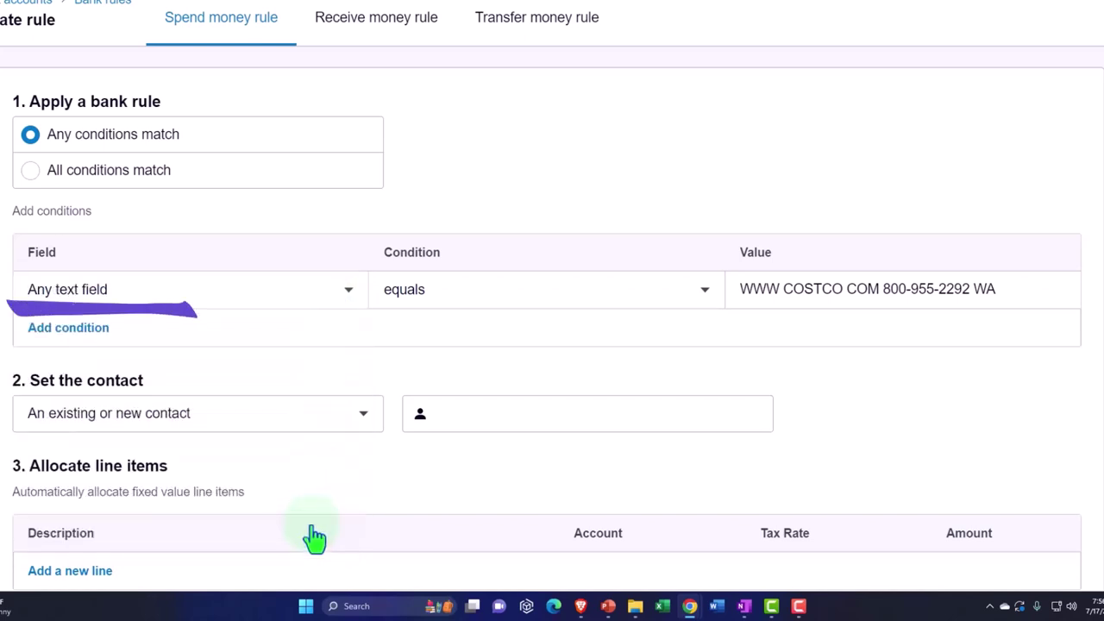
{"action": "left_click", "coordinate": [696, 294]}
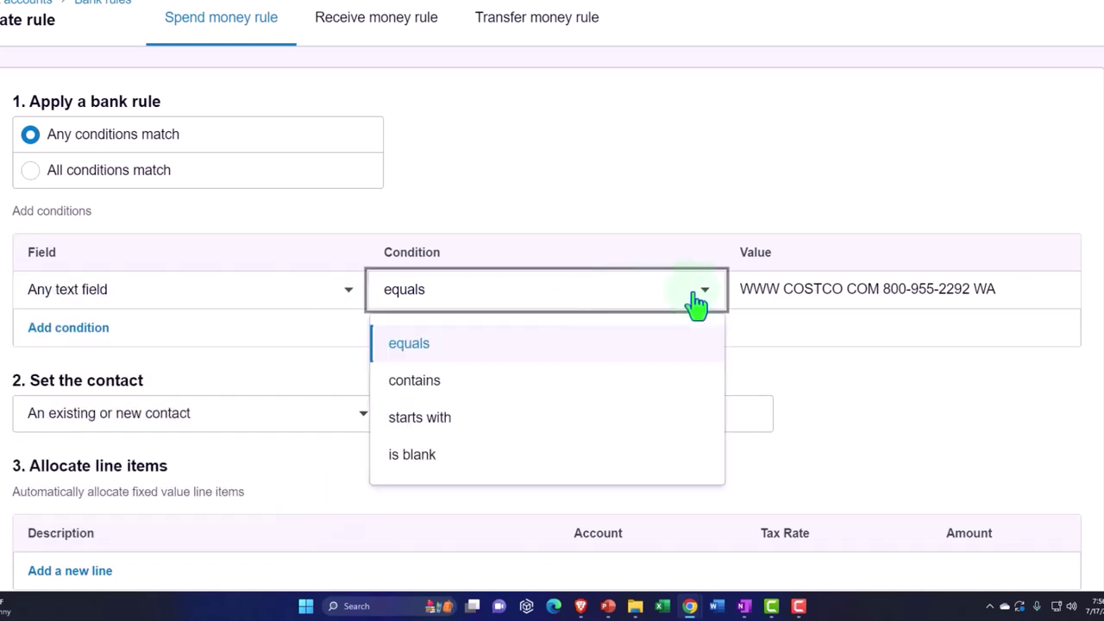
{"action": "left_click", "coordinate": [657, 383]}
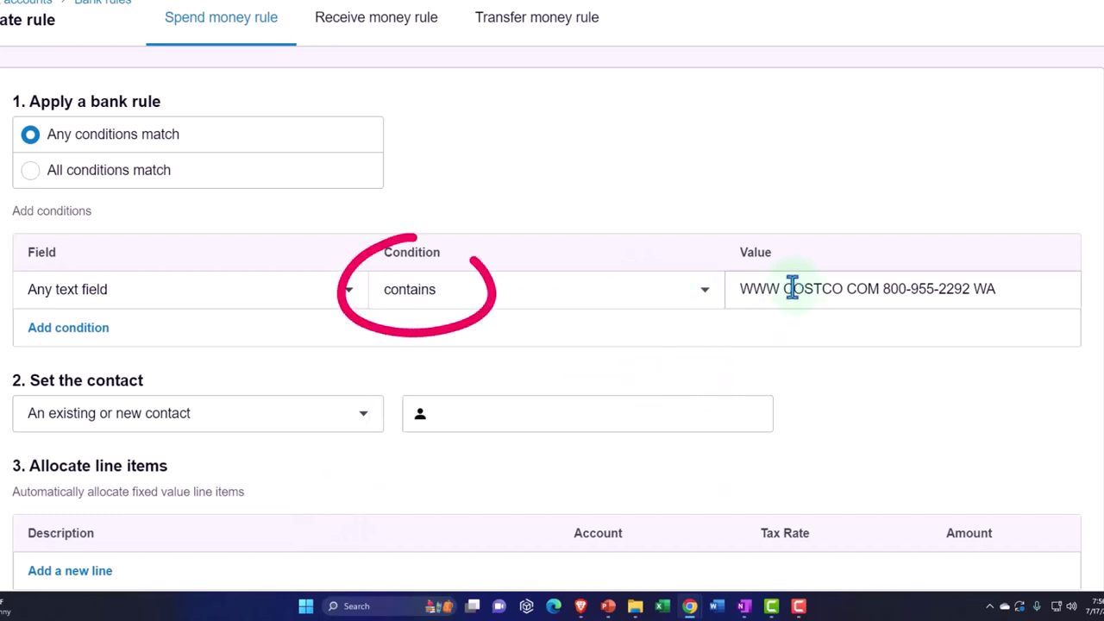
Shorten the value of the bank rule's first condition to COSTCO
{"action": "left_click", "coordinate": [789, 290]}
{"action": "left_click", "coordinate": [780, 291]}
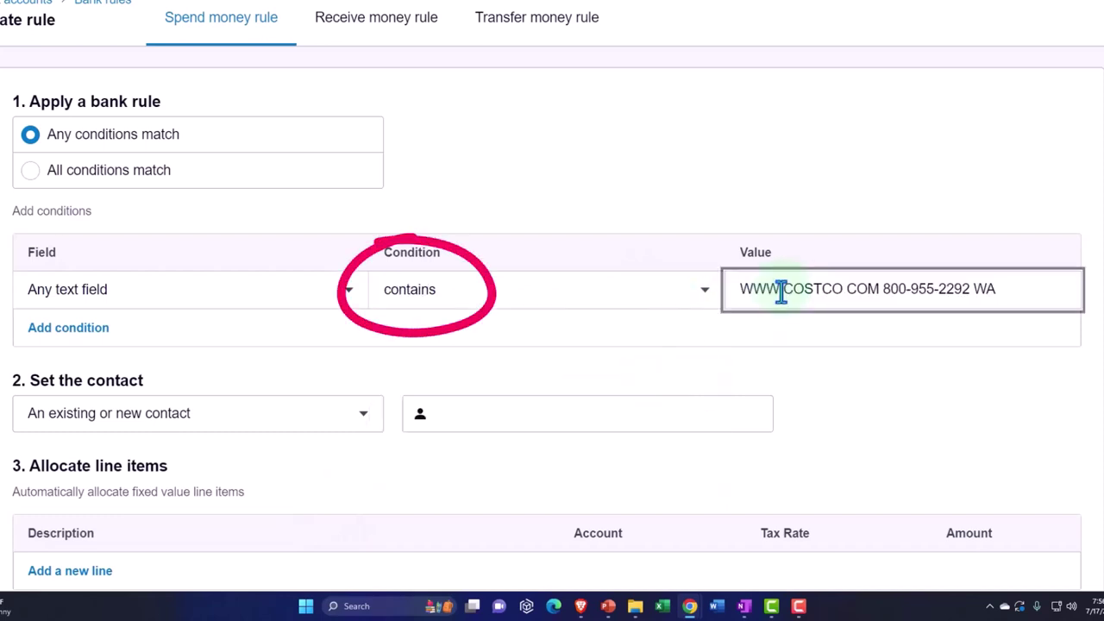
{"action": "key", "text": "BackSpace"}
{"action": "key", "text": "BackSpace"}
{"action": "key", "text": "BackSpace"}
{"action": "key", "text": "BackSpace"}
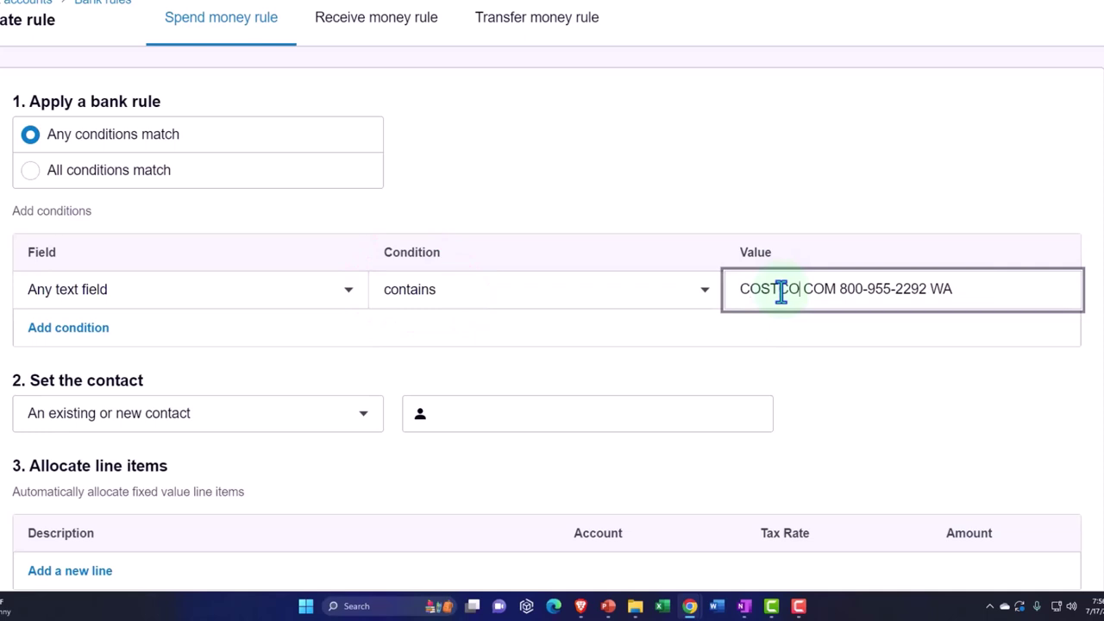
{"action": "key", "text": "End"}
{"action": "key", "text": "BackSpace"}
{"action": "key", "text": "BackSpace"}
{"action": "key", "text": "BackSpace"}
{"action": "key", "text": "BackSpace"}
{"action": "key", "text": "BackSpace"}
{"action": "key", "text": "BackSpace"}
{"action": "key", "text": "BackSpace"}
{"action": "key", "text": "BackSpace"}
{"action": "key", "text": "BackSpace"}
{"action": "key", "text": "BackSpace"}
{"action": "key", "text": "BackSpace"}
{"action": "key", "text": "BackSpace"}
{"action": "key", "text": "BackSpace"}
{"action": "key", "text": "BackSpace"}
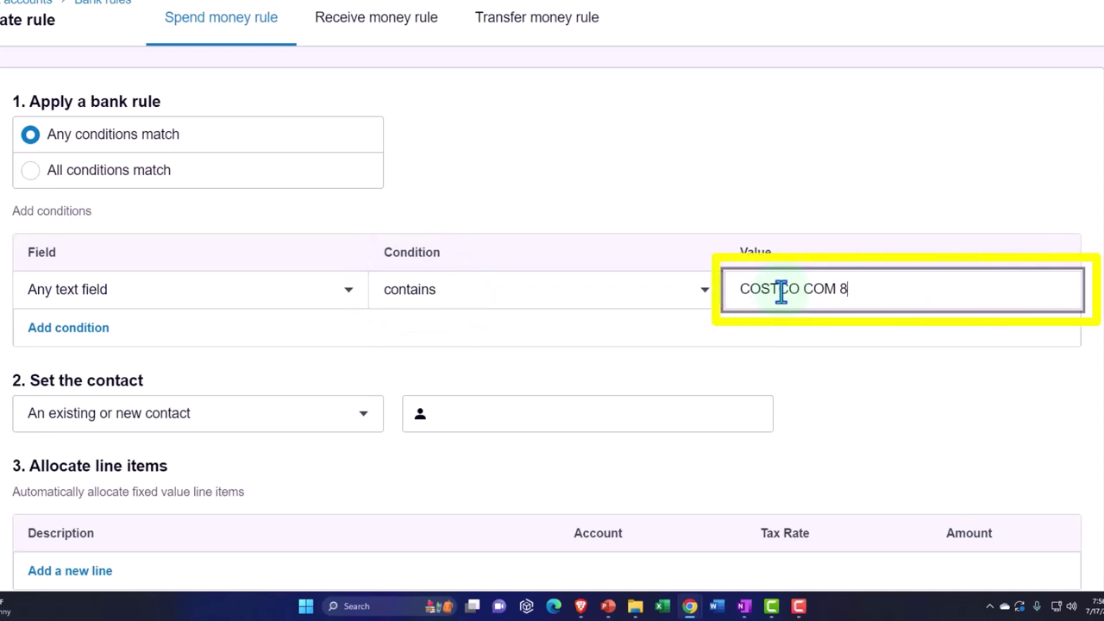
{"action": "key", "text": "BackSpace"}
{"action": "key", "text": "BackSpace"}
{"action": "key", "text": "BackSpace"}
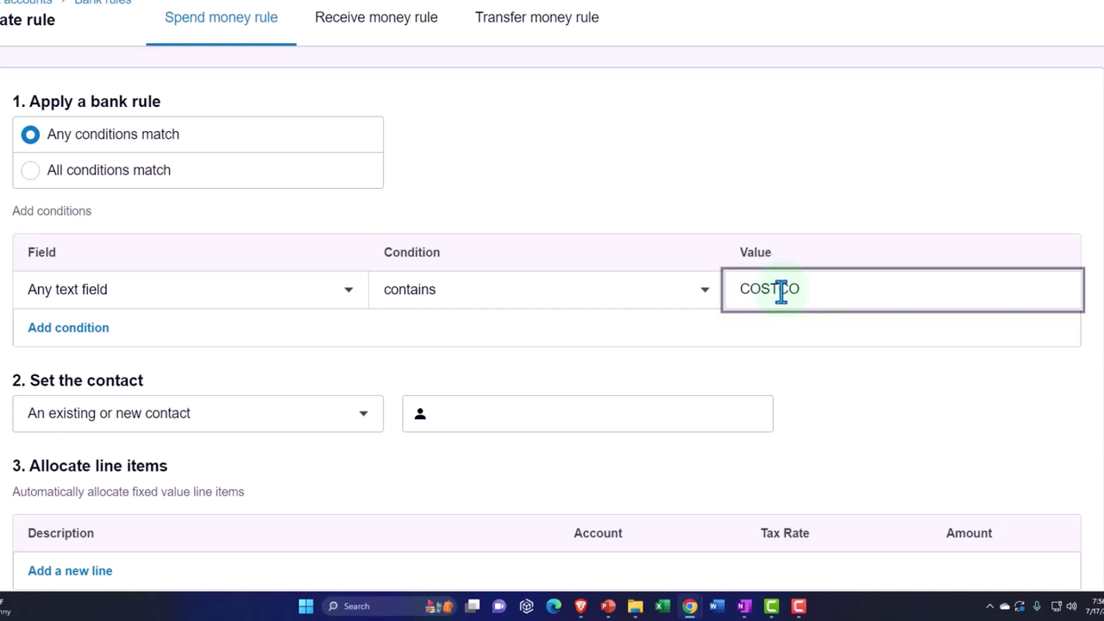
{"action": "left_click", "coordinate": [68, 328]}
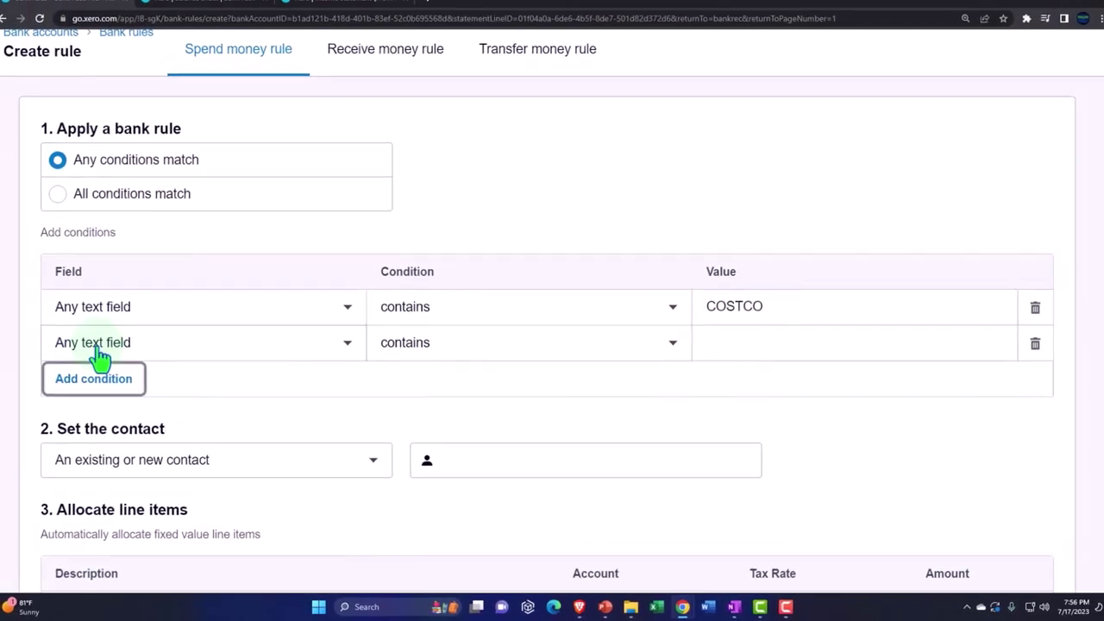
{"action": "left_click", "coordinate": [349, 347]}
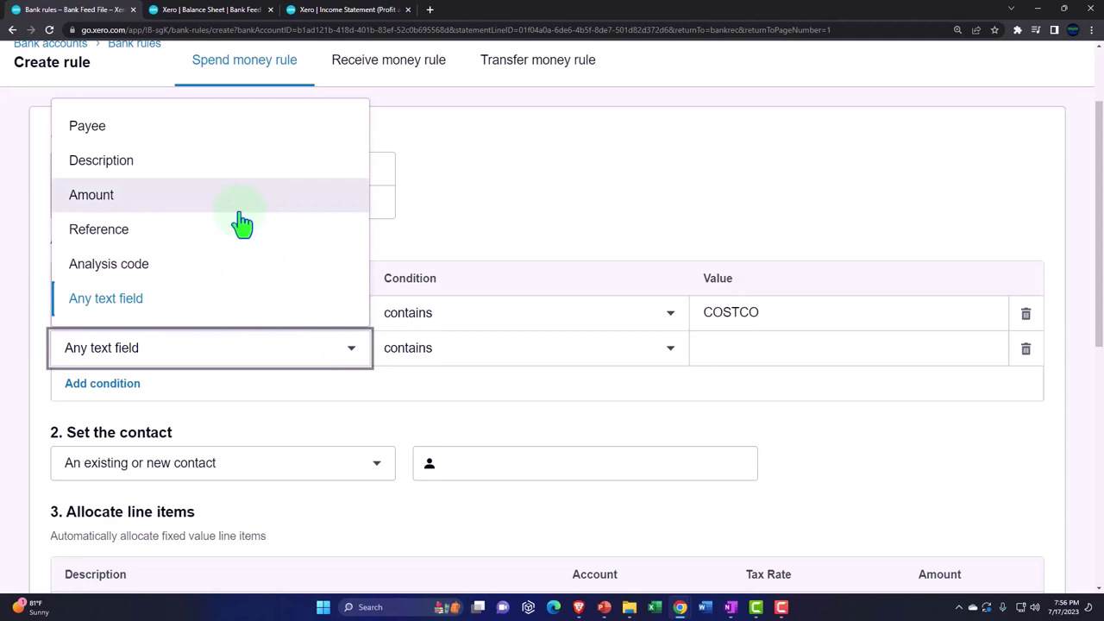
{"action": "left_click", "coordinate": [559, 226]}
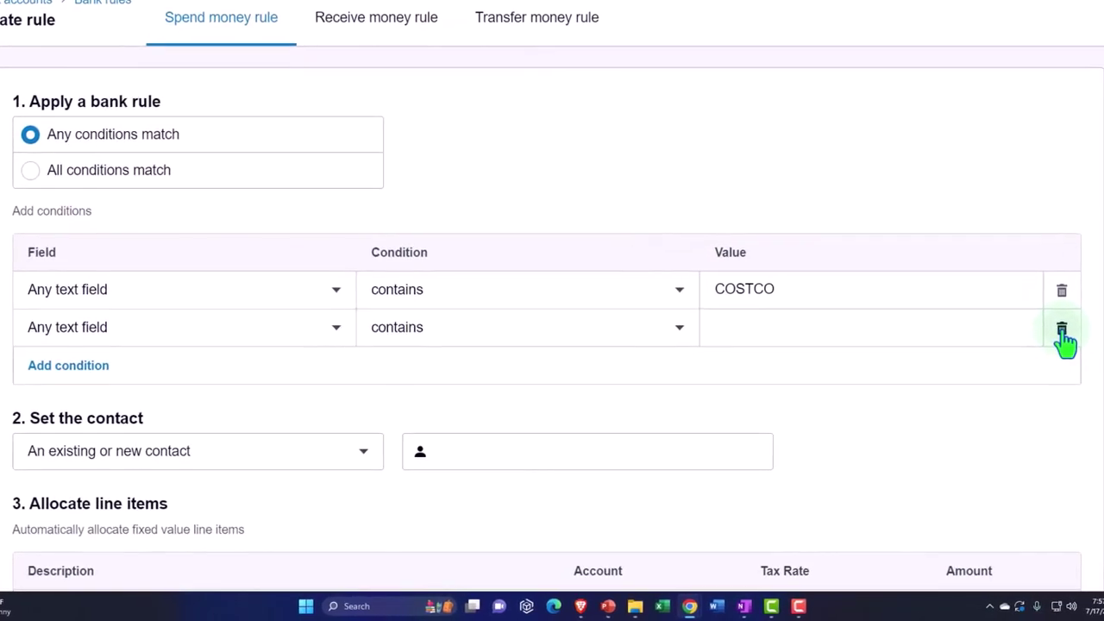
{"action": "left_click", "coordinate": [1062, 332]}
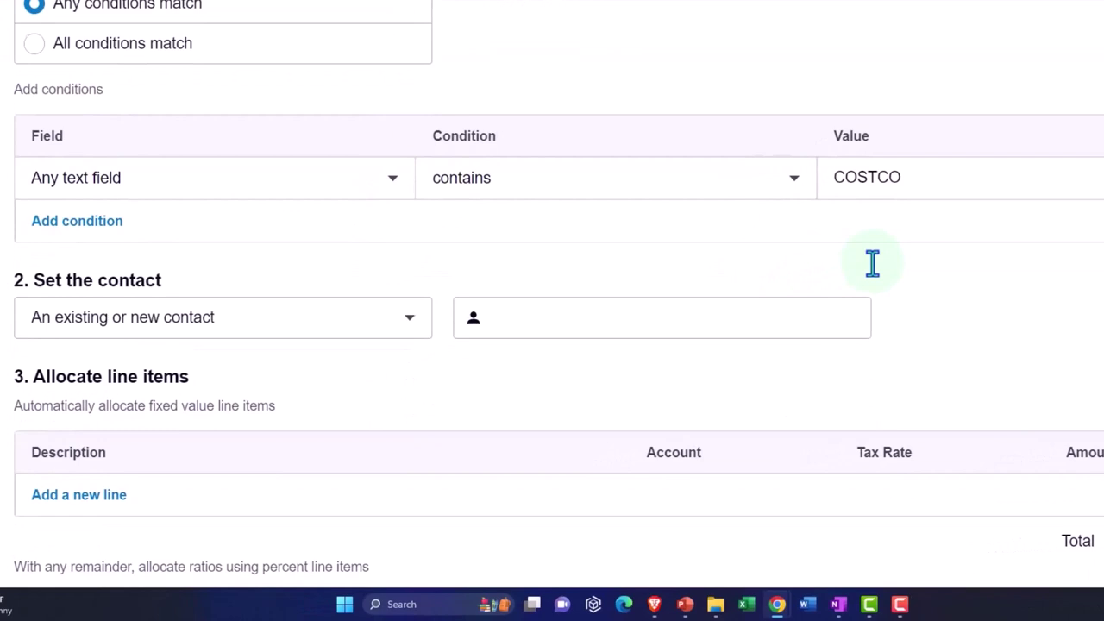
Set the rule's contact to COSTCO, created as a new contact
{"action": "scroll", "coordinate": [880, 259], "scroll_direction": "down", "scroll_amount": 1}
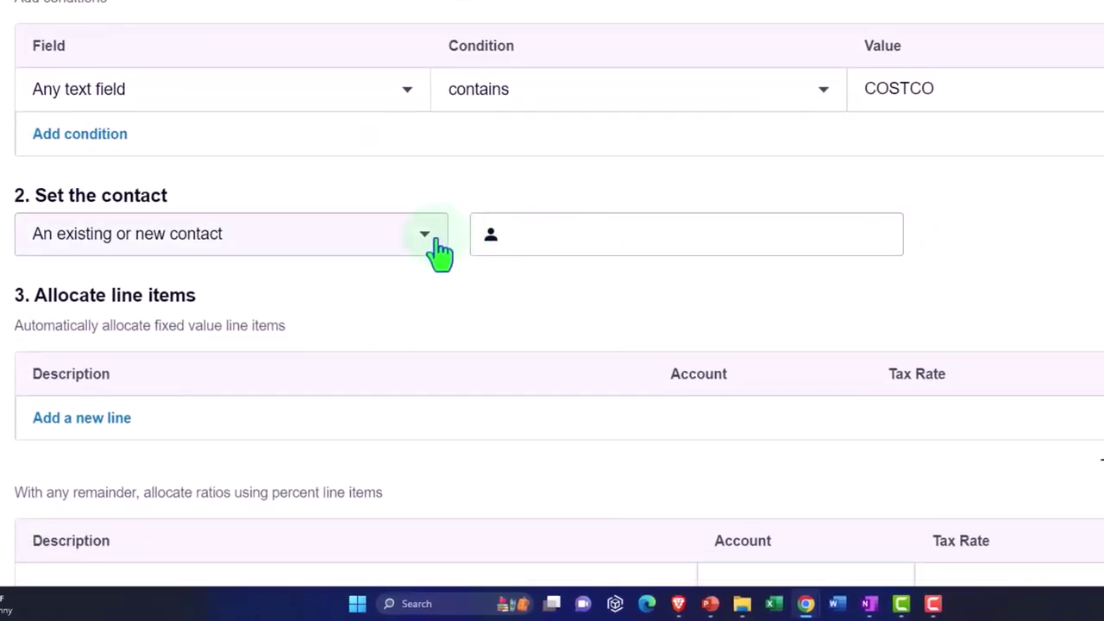
{"action": "left_click", "coordinate": [578, 233]}
{"action": "type", "text": "Cos"}
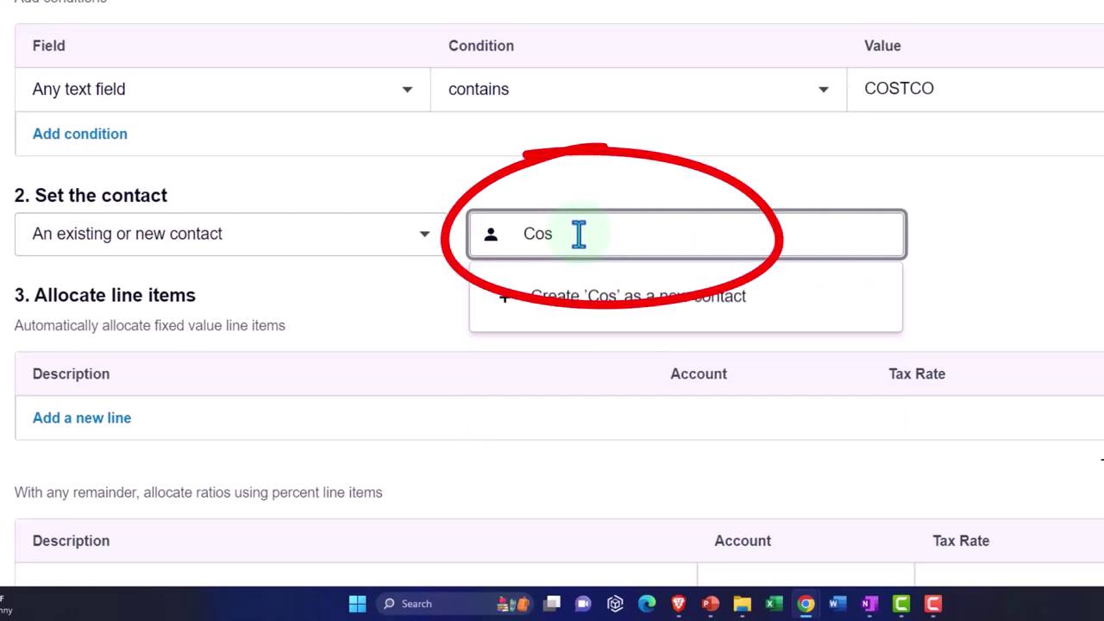
{"action": "type", "text": "to"}
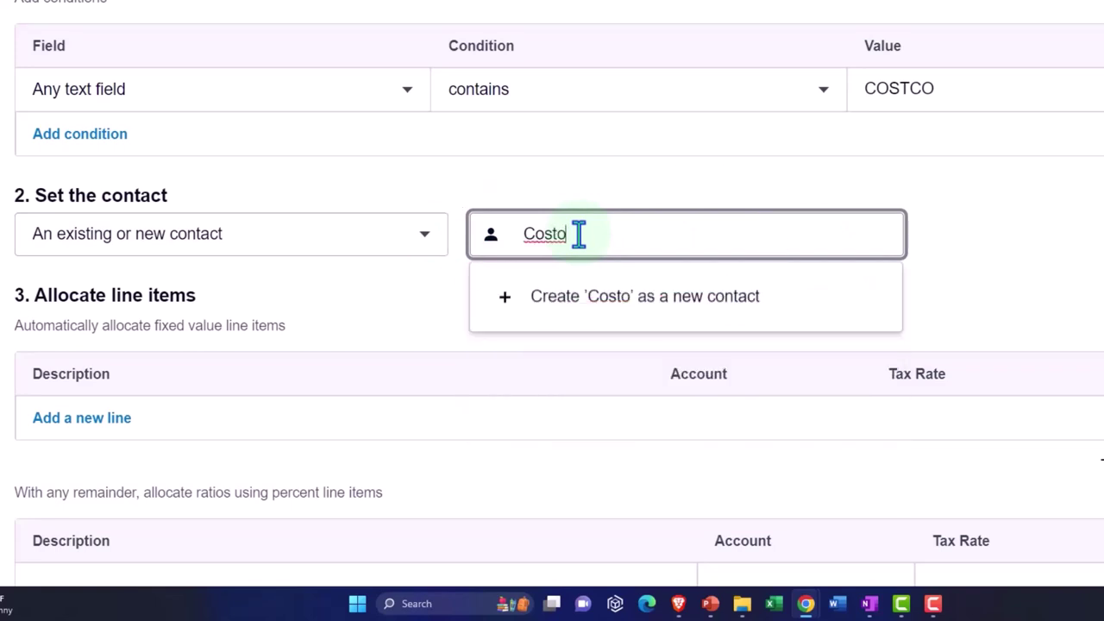
{"action": "key", "text": "BackSpace"}
{"action": "key", "text": "BackSpace"}
{"action": "key", "text": "BackSpace"}
{"action": "key", "text": "BackSpace"}
{"action": "key", "text": "BackSpace"}
{"action": "scroll", "coordinate": [579, 234], "scroll_direction": "down", "scroll_amount": 2}
{"action": "scroll", "coordinate": [579, 233], "scroll_direction": "down", "scroll_amount": 4}
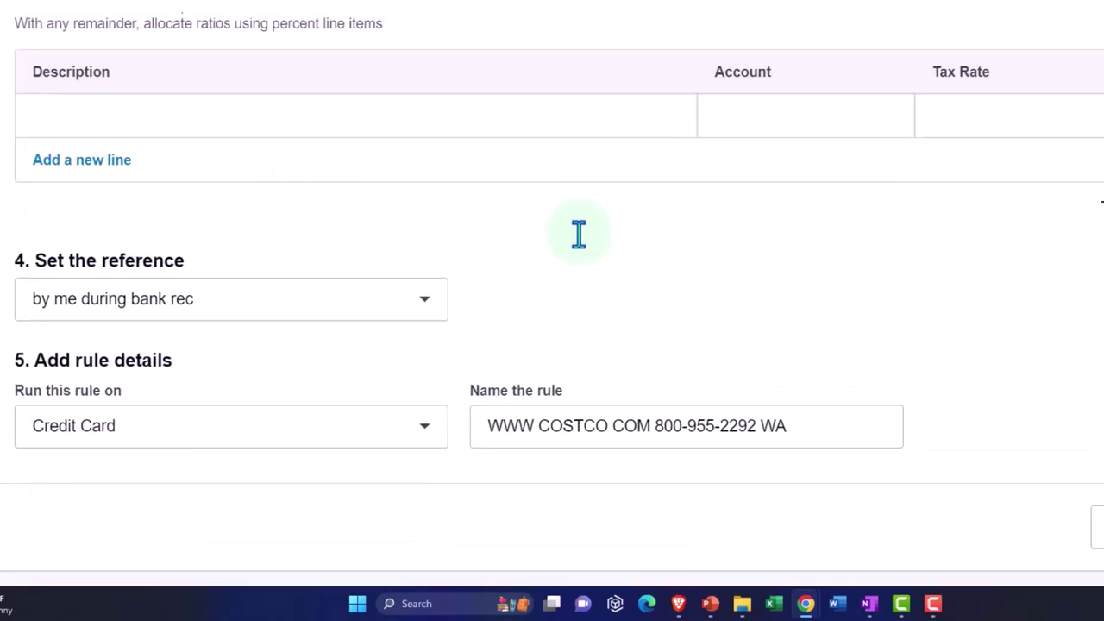
{"action": "left_click_drag", "start_coordinate": [609, 418], "coordinate": [543, 418]}
{"action": "scroll", "coordinate": [572, 423], "scroll_direction": "up", "scroll_amount": 3}
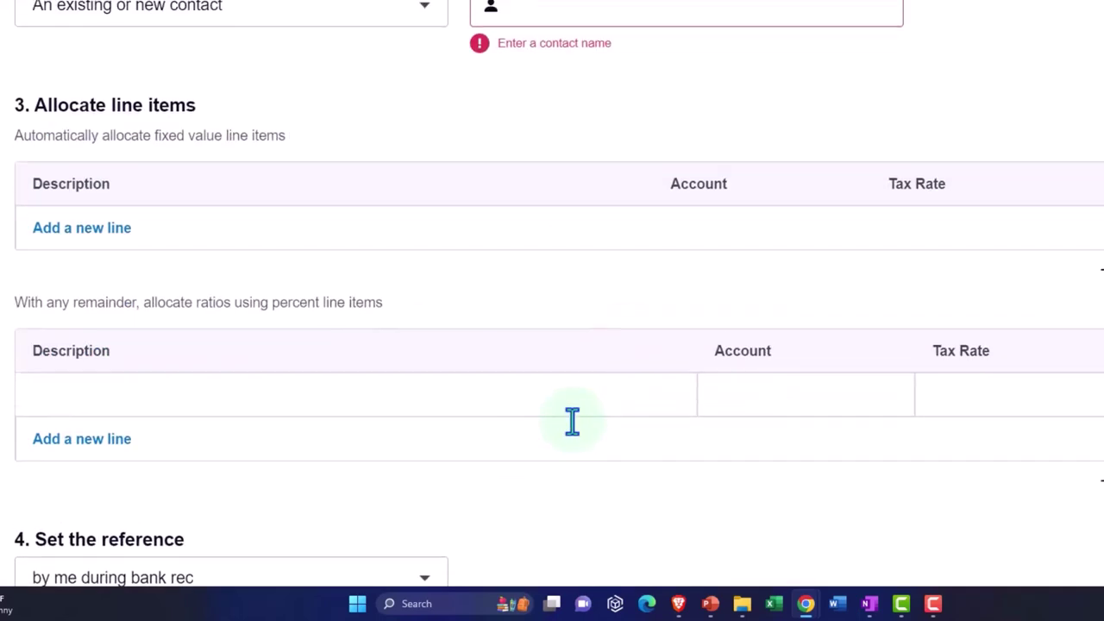
{"action": "left_click", "coordinate": [555, 12]}
{"action": "type", "text": "COSTCO"}
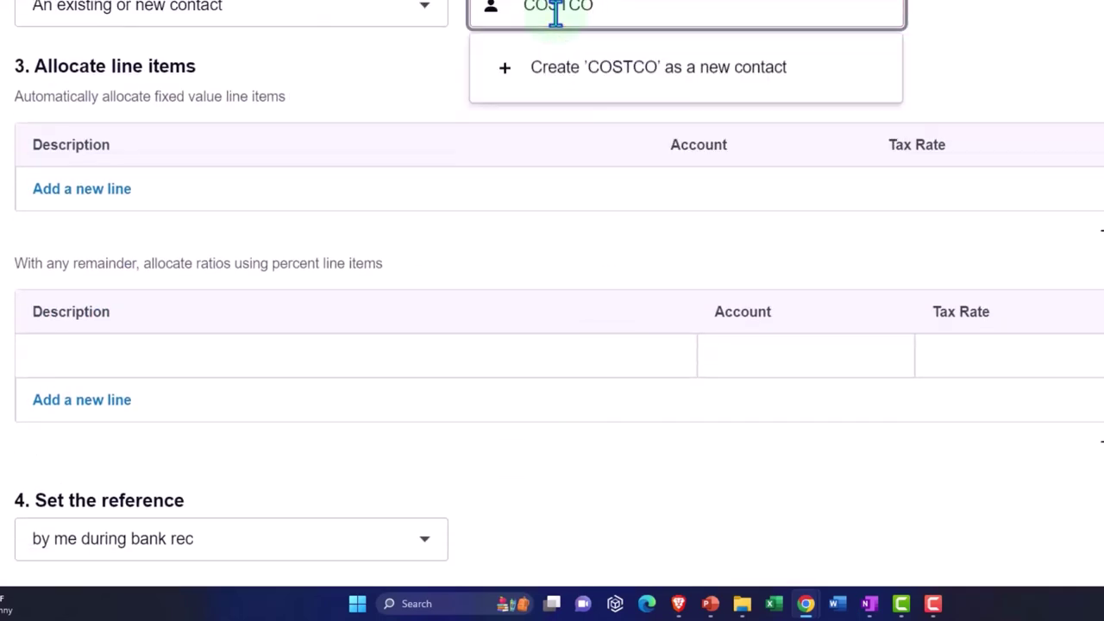
{"action": "left_click", "coordinate": [604, 71]}
Allocate the rule's remainder percent line to the account 6030 - Supplies
{"action": "scroll", "coordinate": [618, 73], "scroll_direction": "up", "scroll_amount": 6}
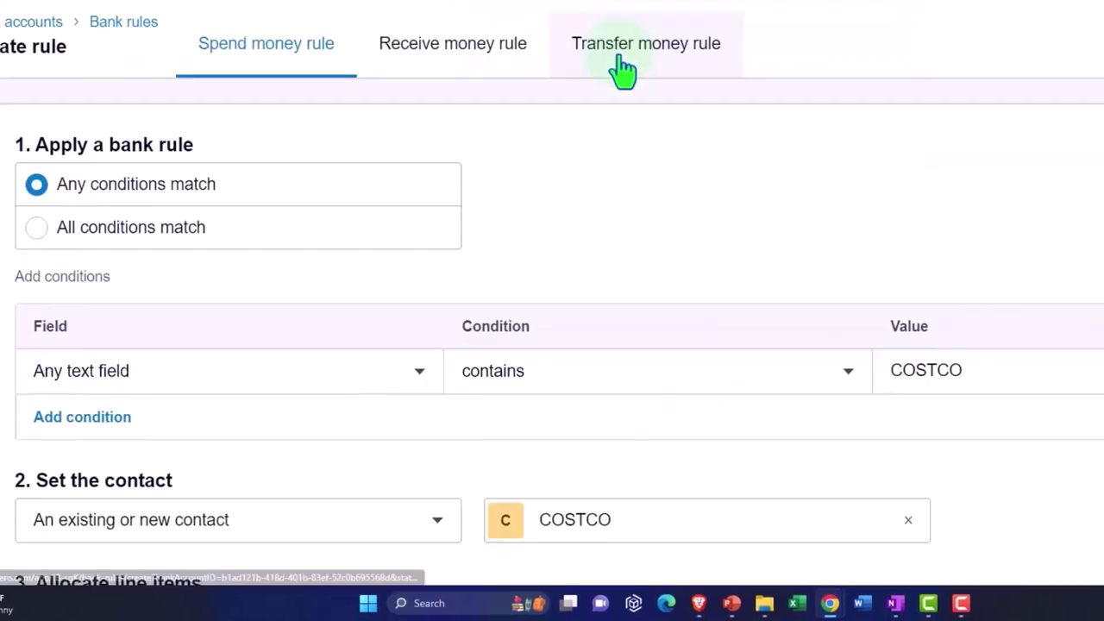
{"action": "scroll", "coordinate": [648, 365], "scroll_direction": "down", "scroll_amount": 3}
{"action": "scroll", "coordinate": [648, 365], "scroll_direction": "down", "scroll_amount": 1}
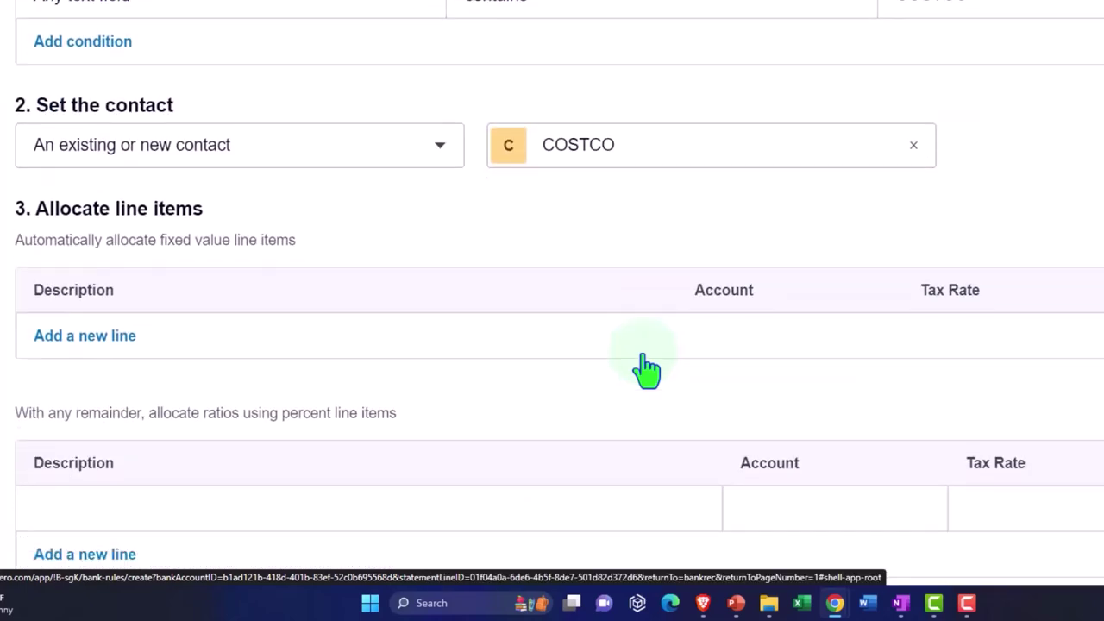
{"action": "scroll", "coordinate": [648, 365], "scroll_direction": "down", "scroll_amount": 2}
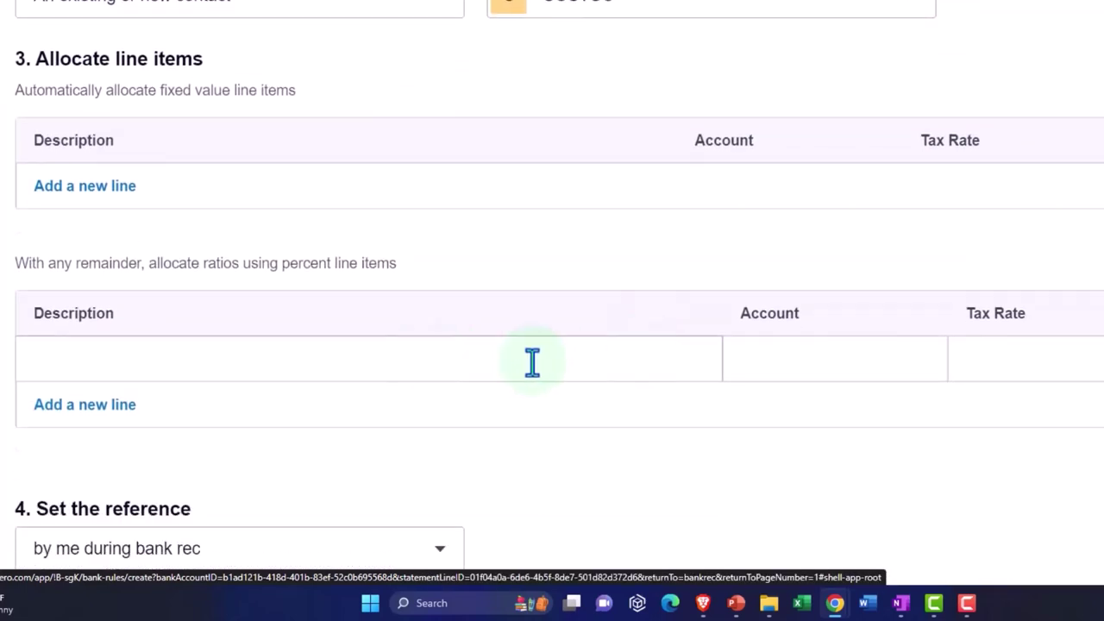
{"action": "left_click", "coordinate": [805, 355]}
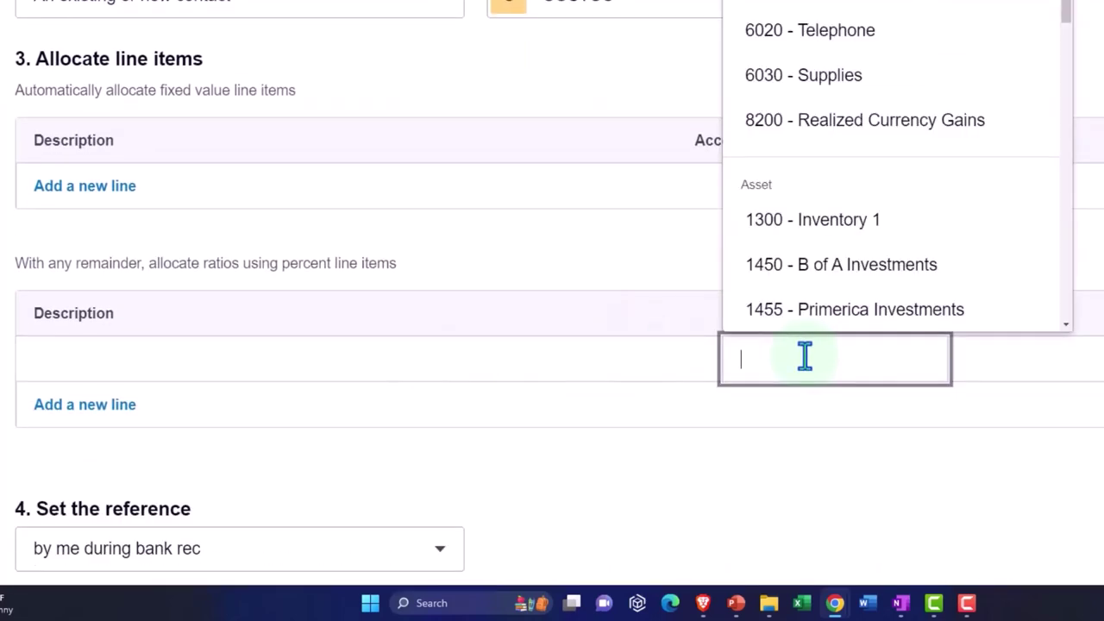
{"action": "type", "text": "sup"}
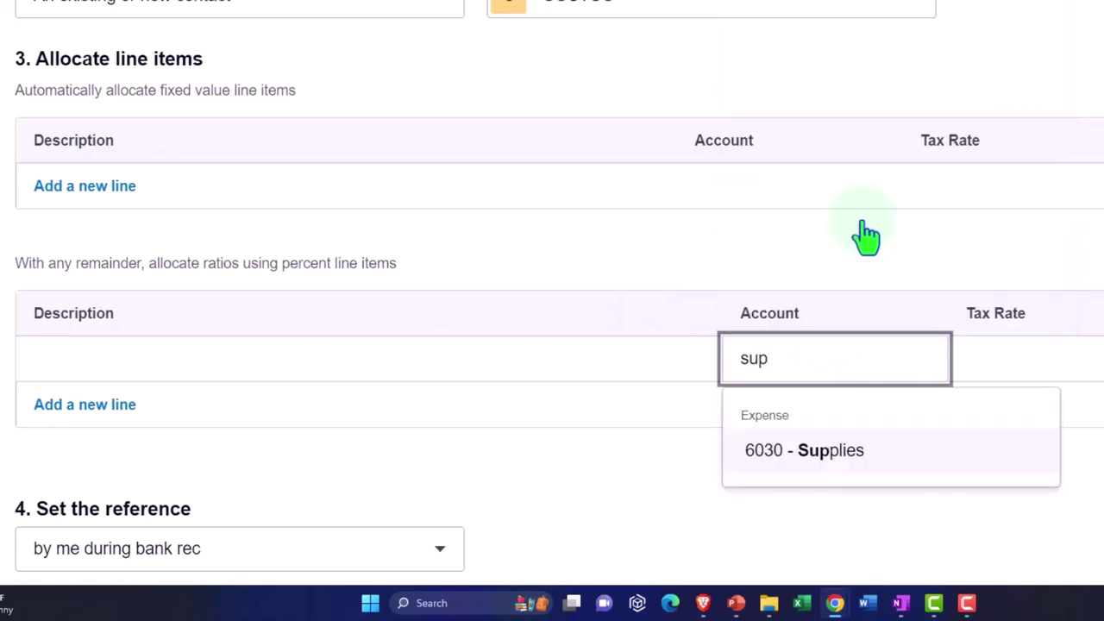
{"action": "left_click", "coordinate": [825, 450]}
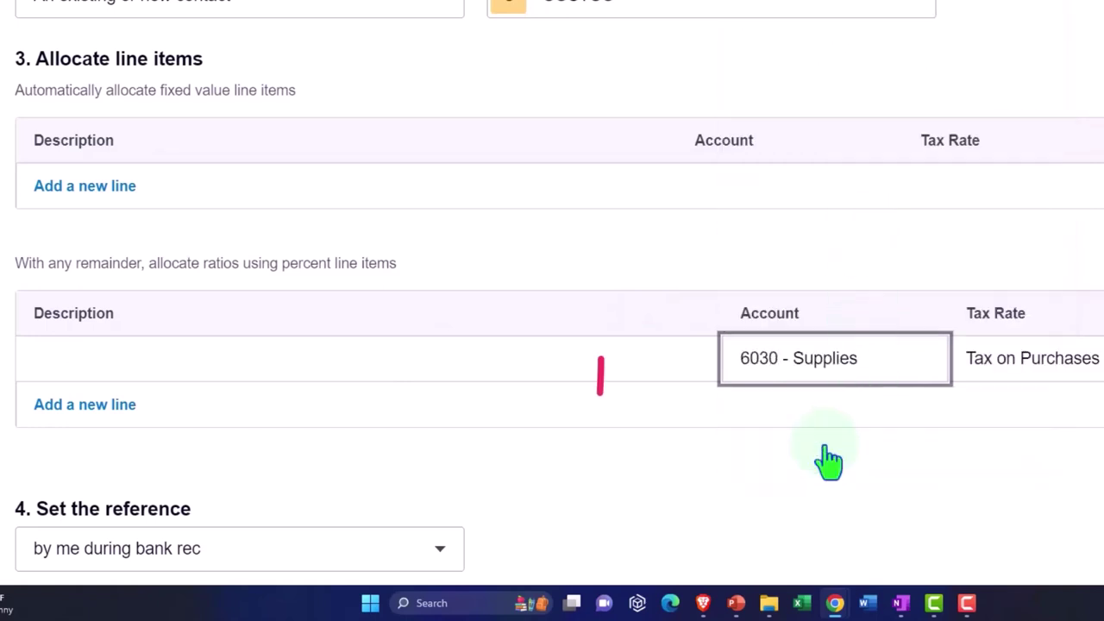
{"action": "key", "text": "Tab"}
{"action": "left_click", "coordinate": [829, 457]}
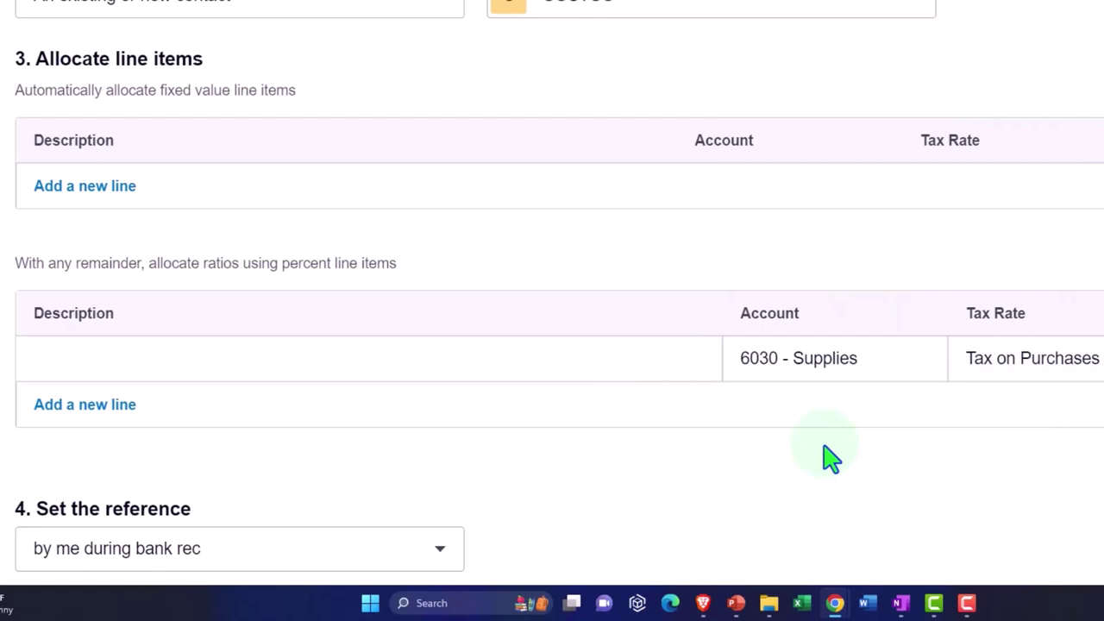
Take the rule's reference from the Reference and run the rule on all bank accounts
{"action": "scroll", "coordinate": [826, 458], "scroll_direction": "down", "scroll_amount": 3}
{"action": "left_click", "coordinate": [441, 279]}
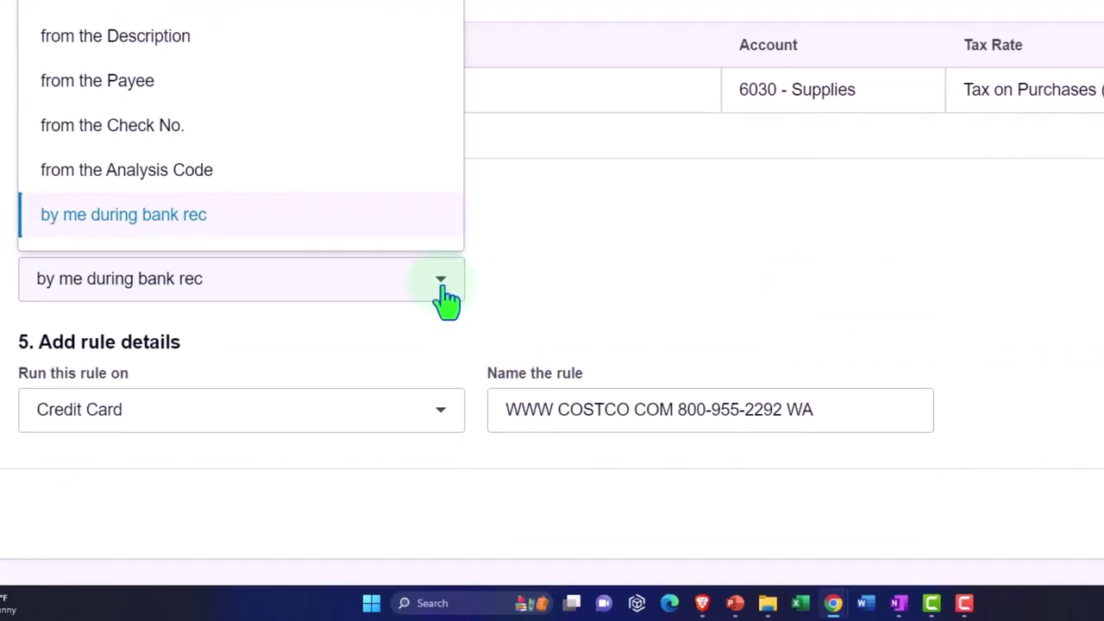
{"action": "left_click", "coordinate": [219, 39]}
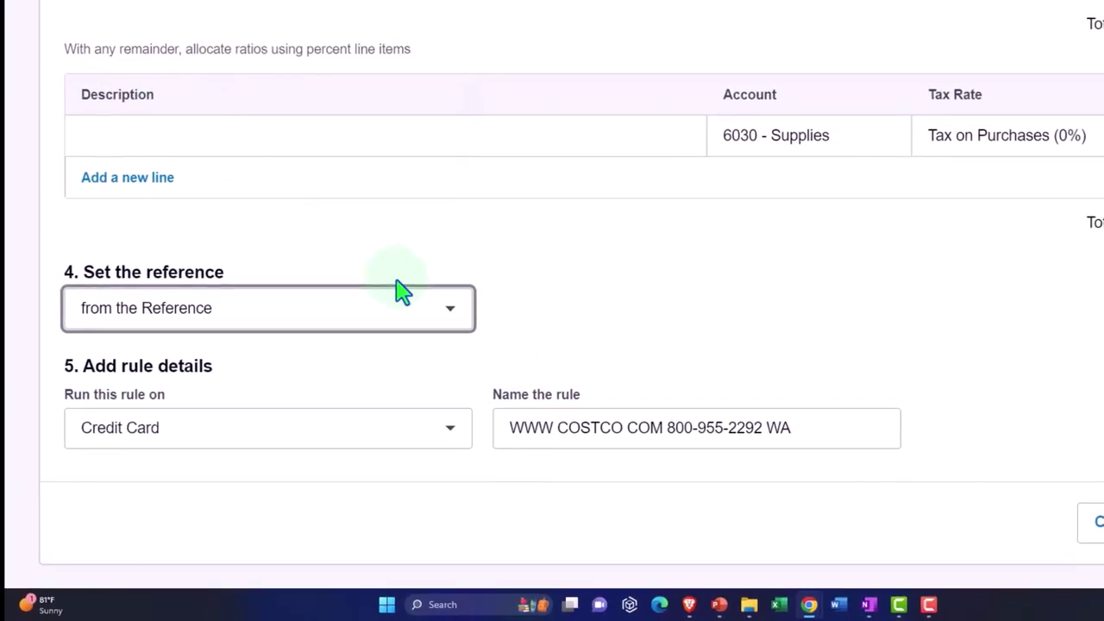
{"action": "left_click", "coordinate": [390, 443]}
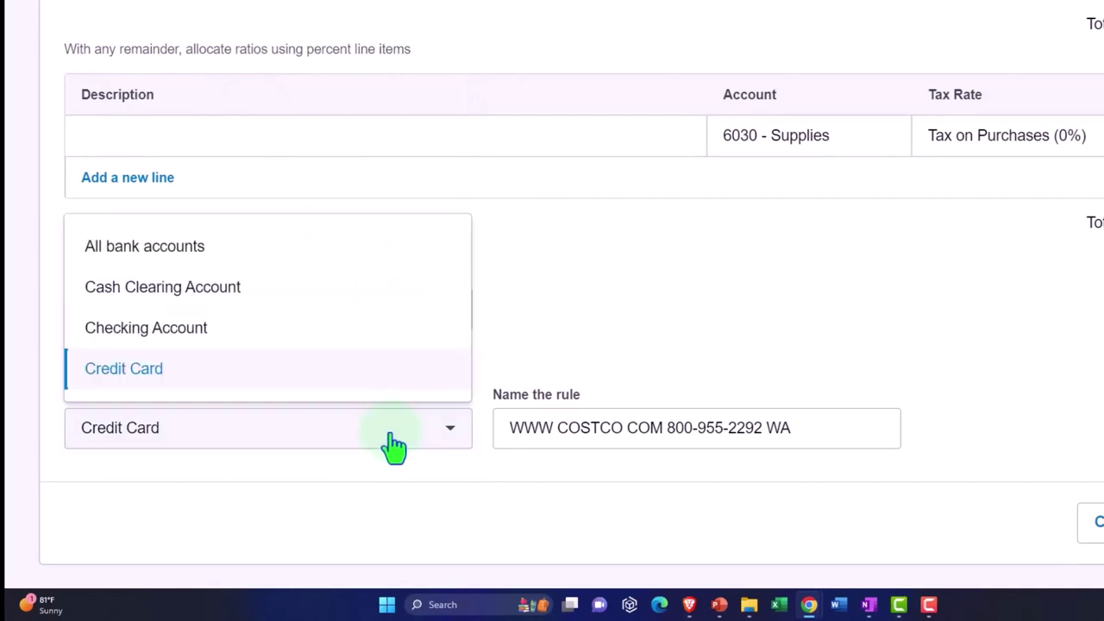
{"action": "left_click", "coordinate": [256, 259]}
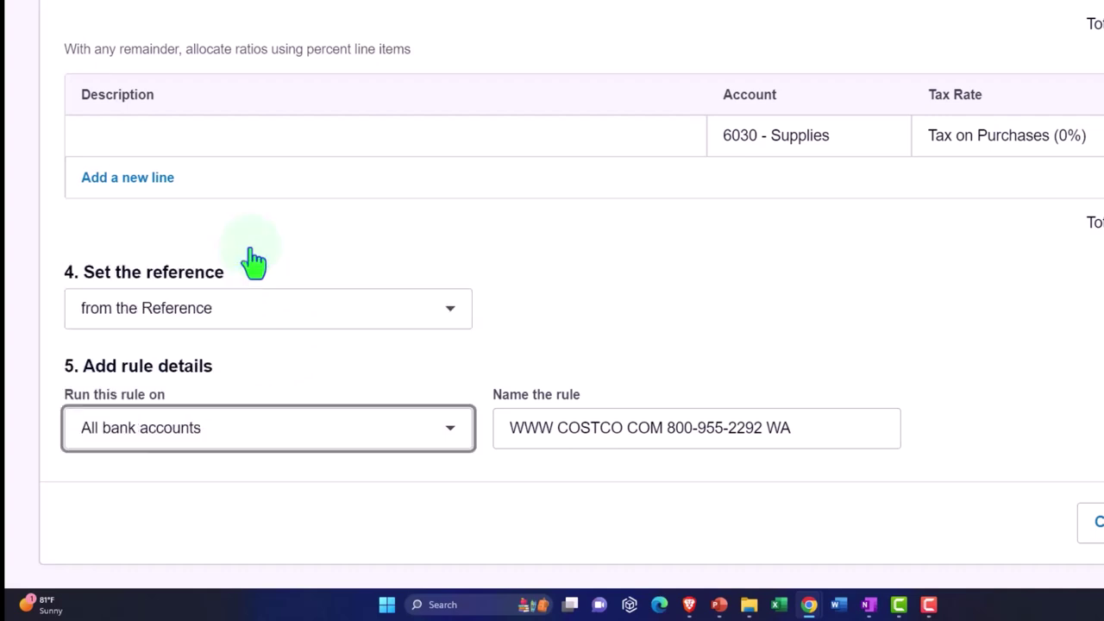
Shorten the rule's name to COSTCO and save the bank rule
{"action": "left_click", "coordinate": [557, 428]}
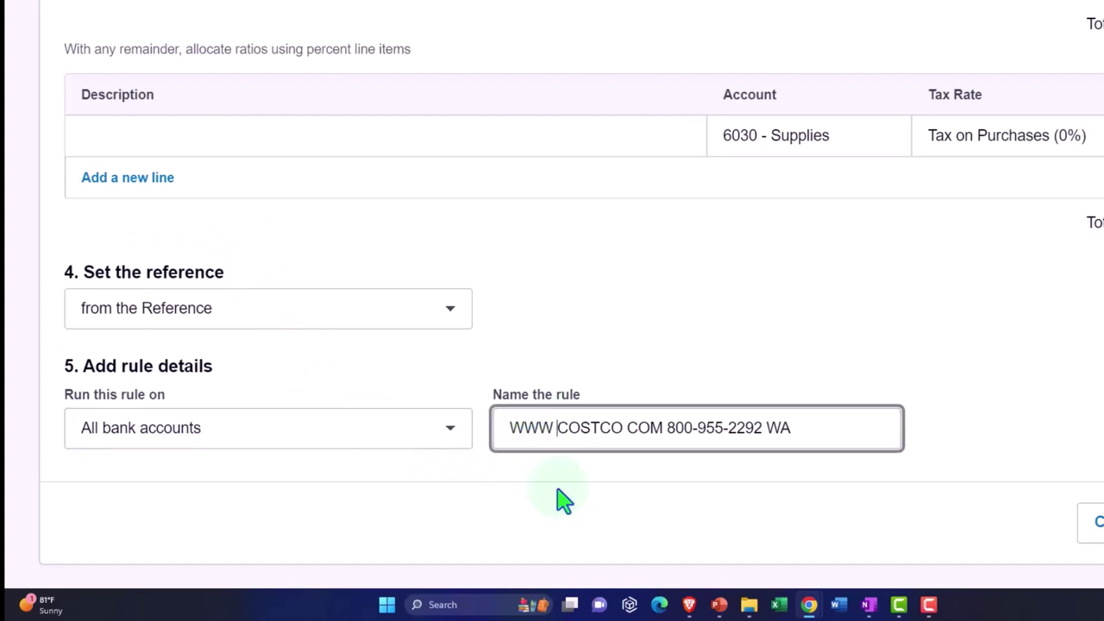
{"action": "key", "text": "BackSpace"}
{"action": "key", "text": "BackSpace"}
{"action": "key", "text": "BackSpace"}
{"action": "key", "text": "BackSpace"}
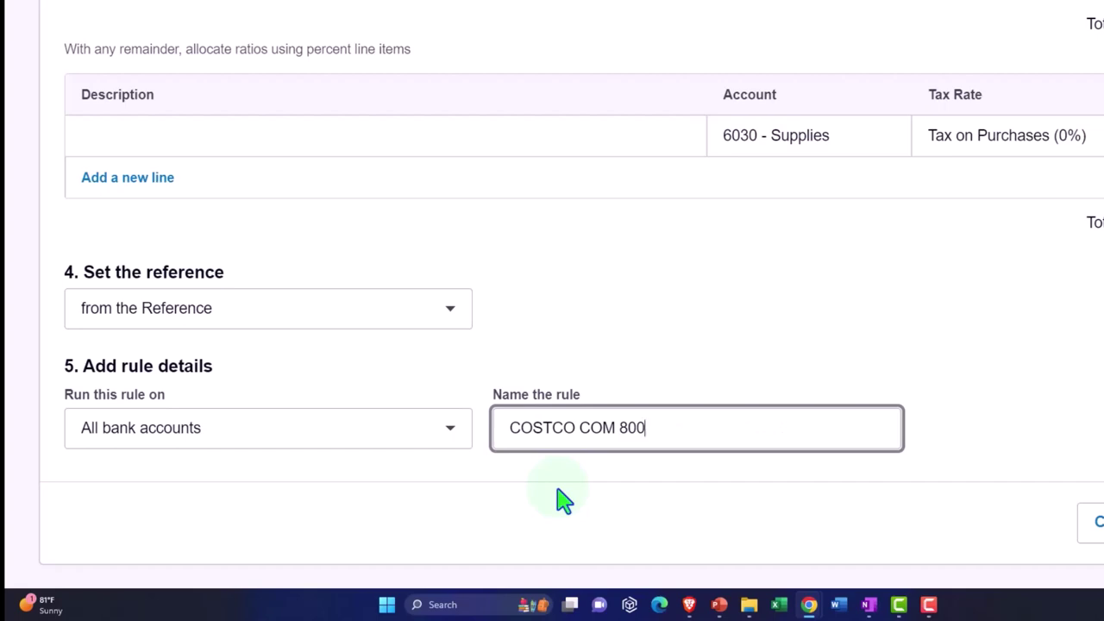
{"action": "key", "text": "BackSpace"}
{"action": "key", "text": "BackSpace"}
{"action": "key", "text": "BackSpace"}
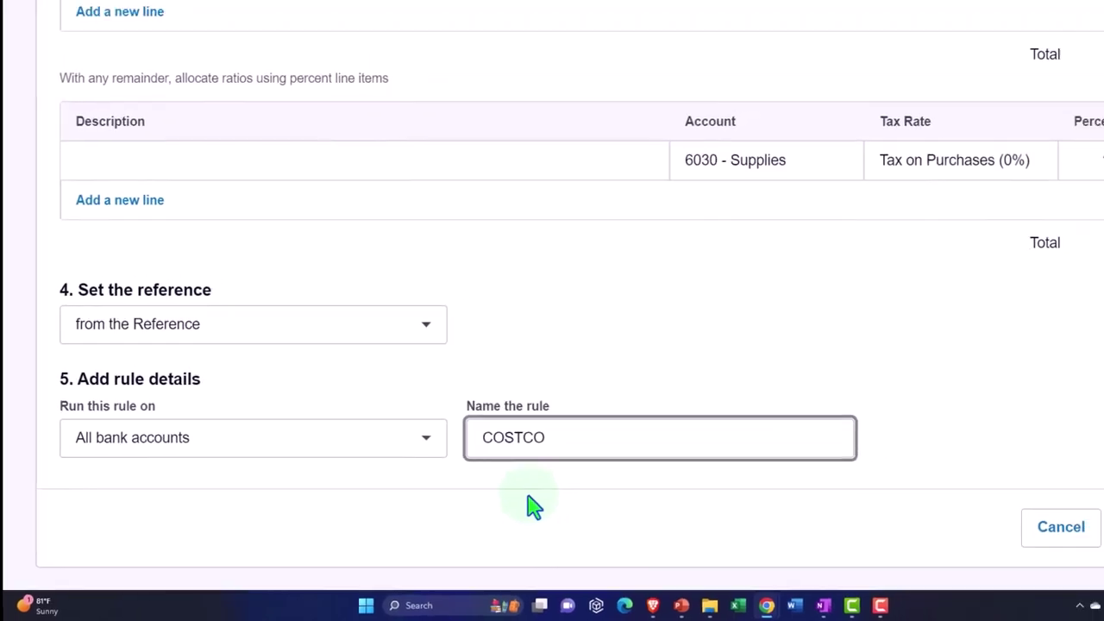
{"action": "left_click", "coordinate": [1026, 540]}
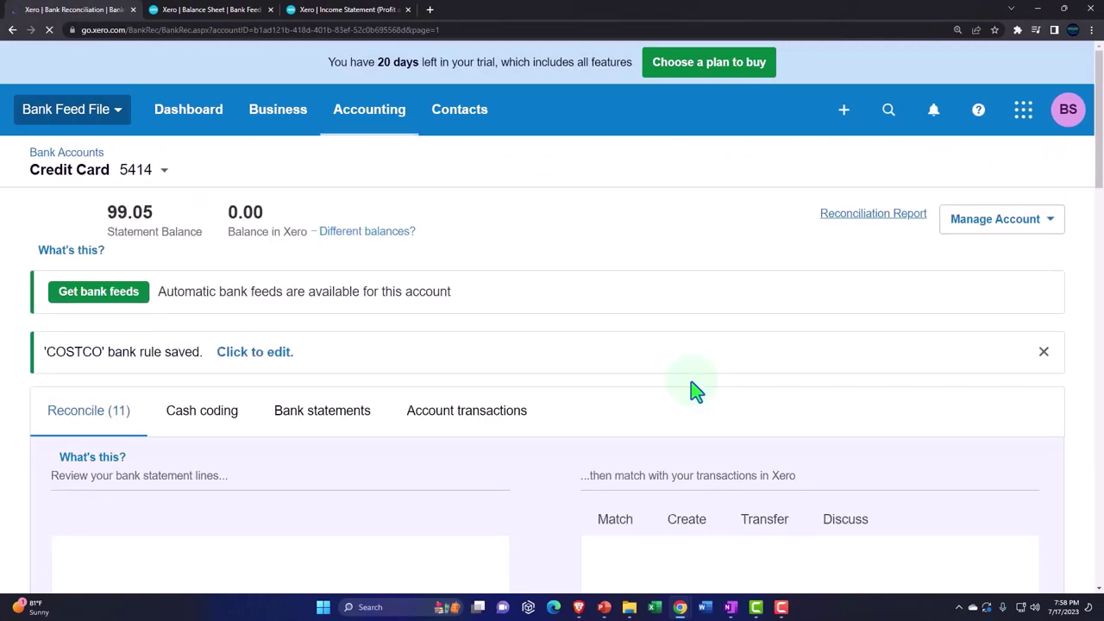
Reconcile the Sep 2, 2022 Costco statement lines of 84.45 and 119.31 with the COSTCO rule
{"action": "scroll", "coordinate": [656, 352], "scroll_direction": "down", "scroll_amount": 4}
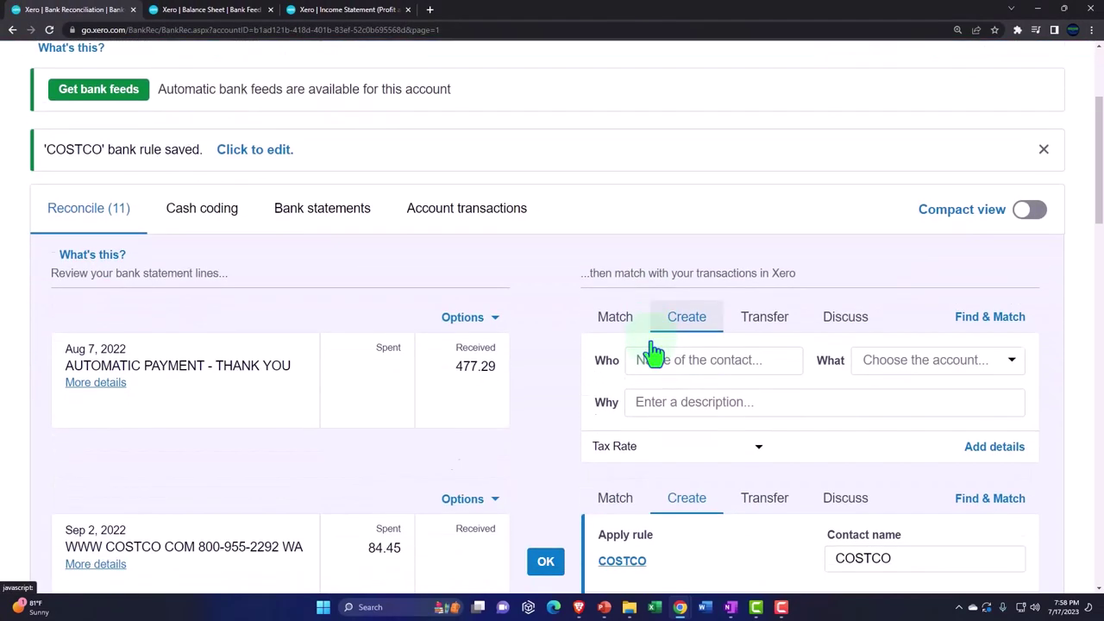
{"action": "scroll", "coordinate": [653, 349], "scroll_direction": "down", "scroll_amount": 1}
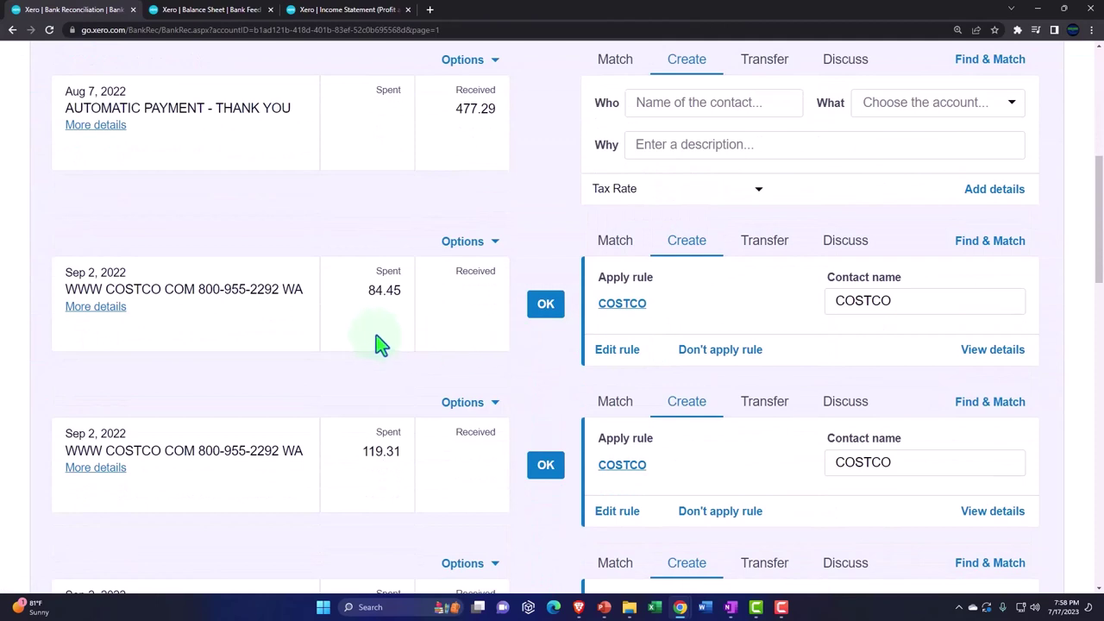
{"action": "left_click", "coordinate": [549, 310]}
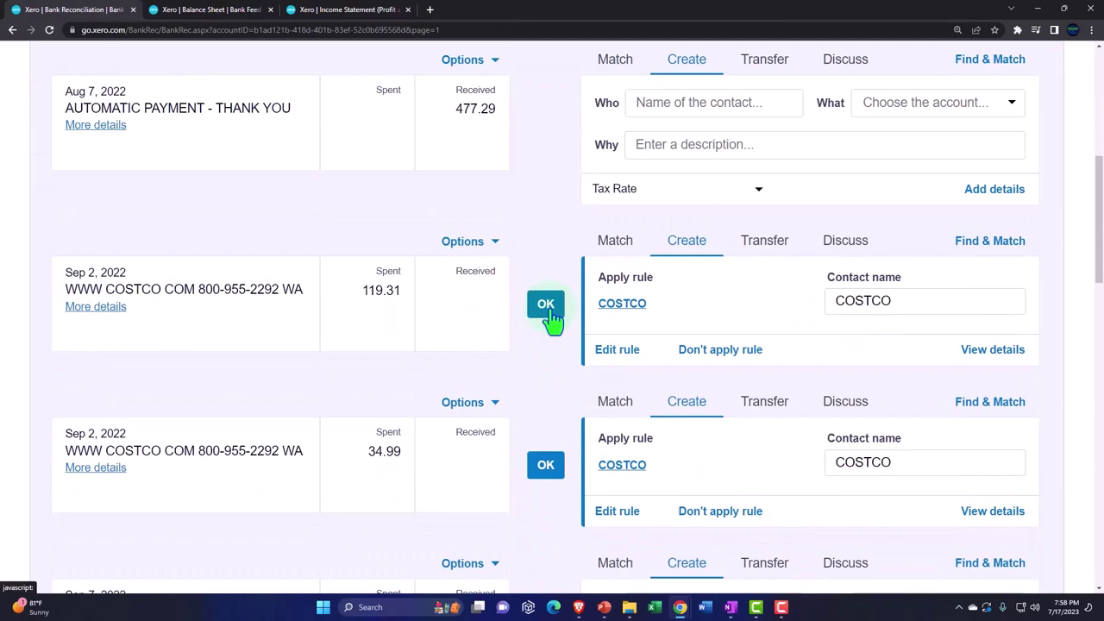
{"action": "left_click", "coordinate": [549, 311]}
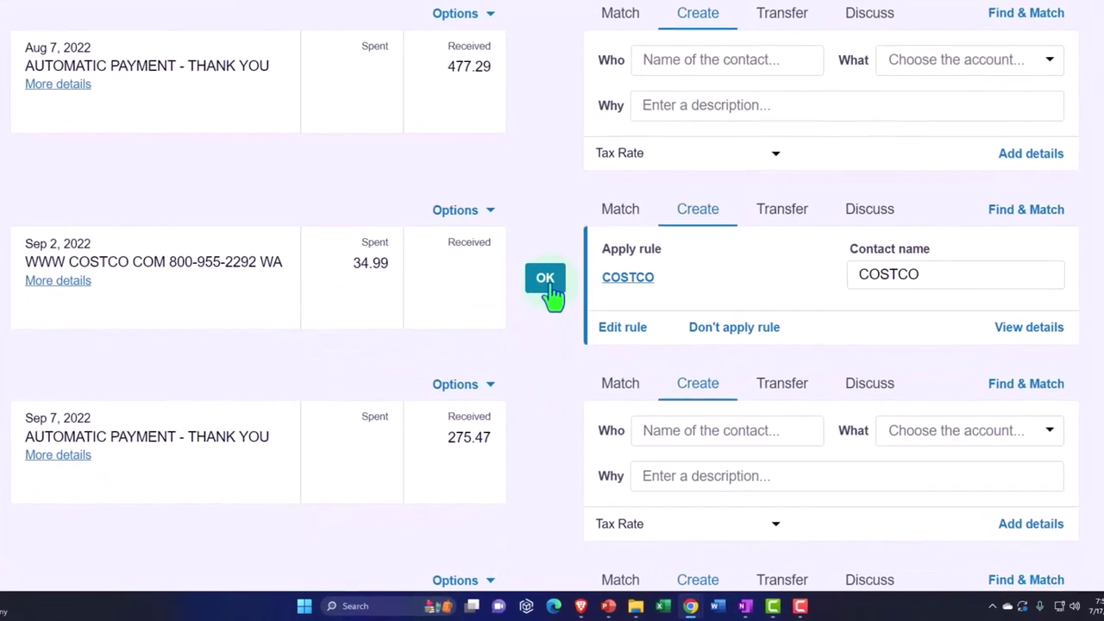
Open the details of the 34.99 Costco statement line and check the payment the rule fills in
{"action": "left_click", "coordinate": [1036, 328]}
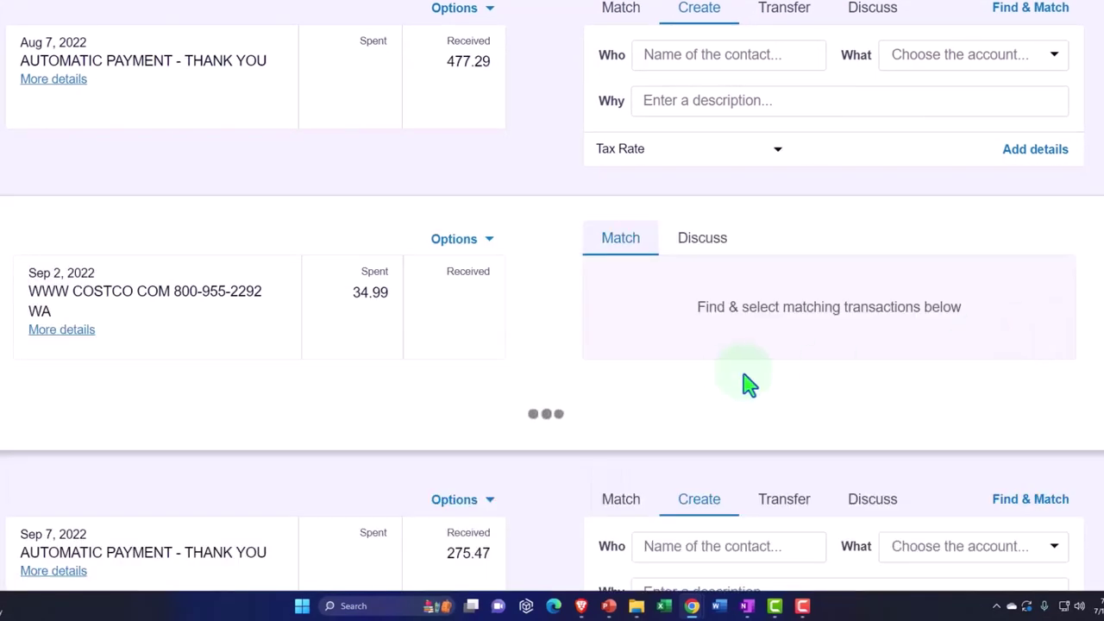
{"action": "scroll", "coordinate": [742, 384], "scroll_direction": "down", "scroll_amount": 3}
{"action": "scroll", "coordinate": [612, 444], "scroll_direction": "down", "scroll_amount": 2}
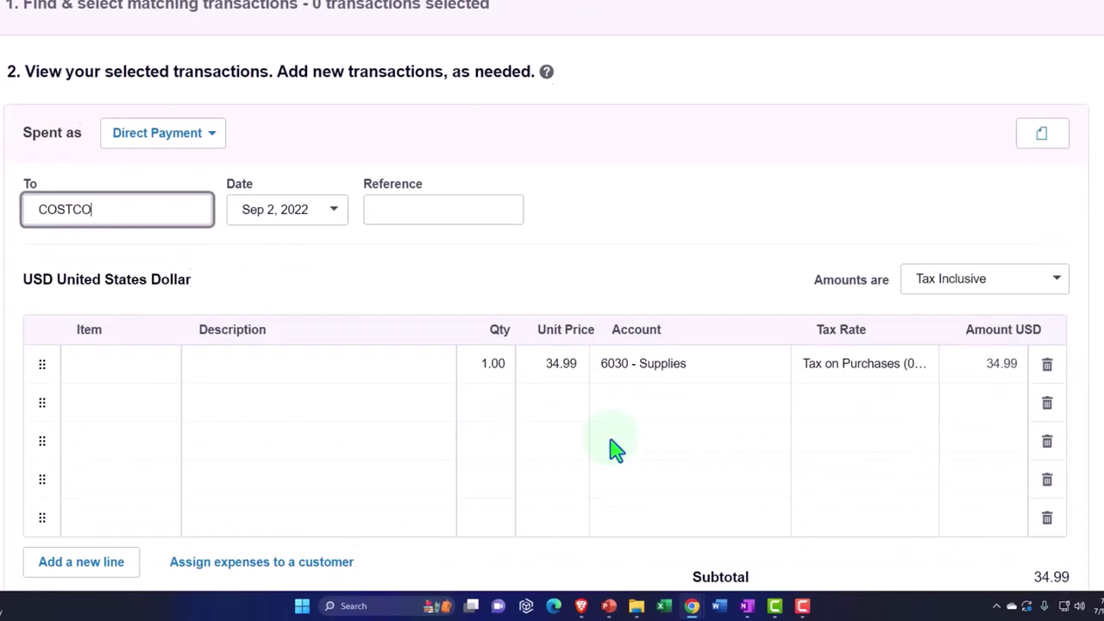
Save the 34.99 Costco direct payment coded to 6030 - Supplies and reconcile it with its Sep 2, 2022 statement line
{"action": "scroll", "coordinate": [615, 449], "scroll_direction": "down", "scroll_amount": 1}
{"action": "scroll", "coordinate": [612, 453], "scroll_direction": "up", "scroll_amount": 10}
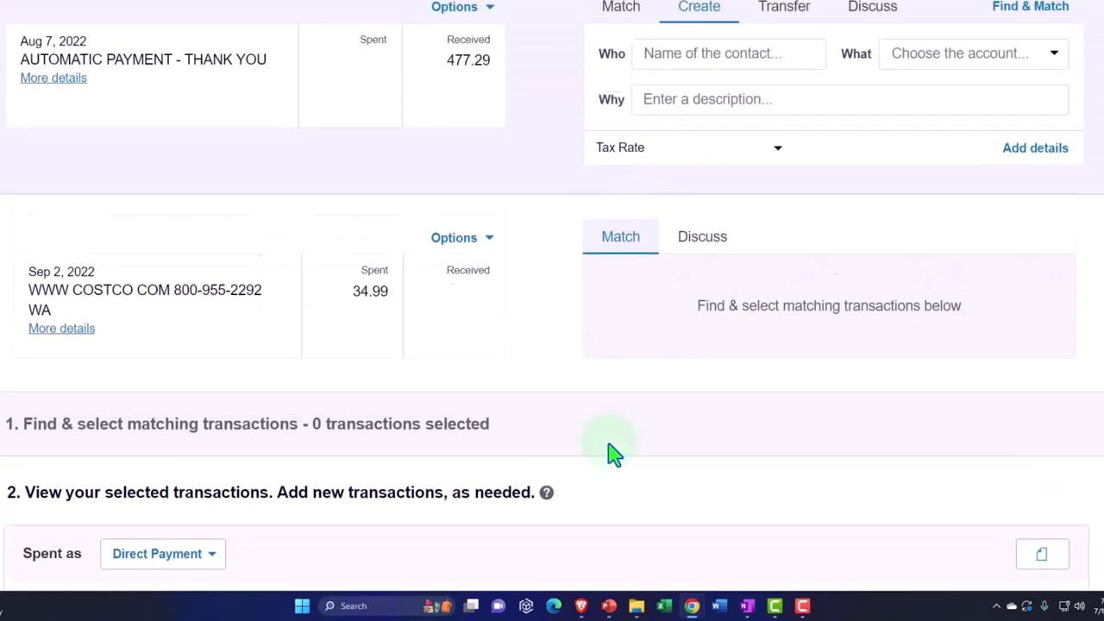
{"action": "scroll", "coordinate": [613, 453], "scroll_direction": "up", "scroll_amount": 2}
{"action": "scroll", "coordinate": [612, 453], "scroll_direction": "down", "scroll_amount": 5}
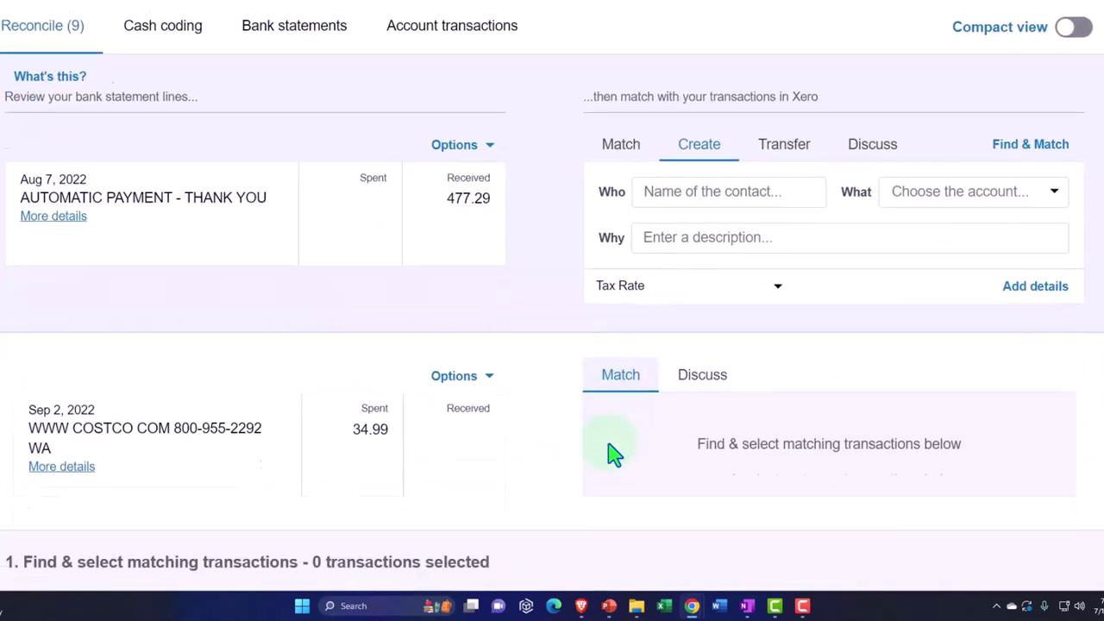
{"action": "scroll", "coordinate": [613, 453], "scroll_direction": "down", "scroll_amount": 10}
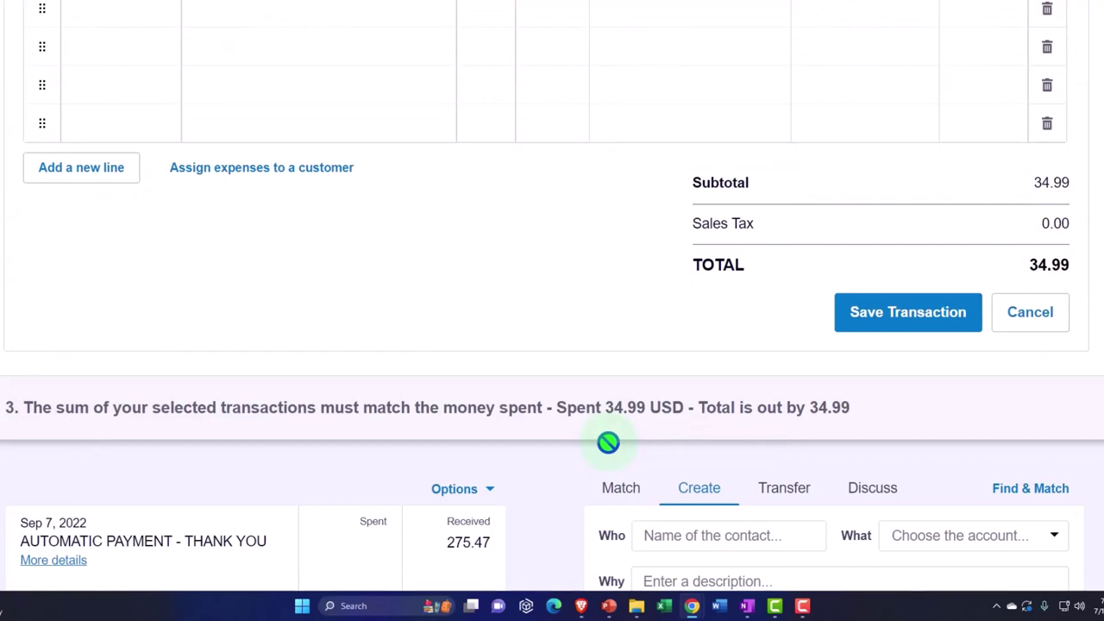
{"action": "left_click", "coordinate": [880, 330]}
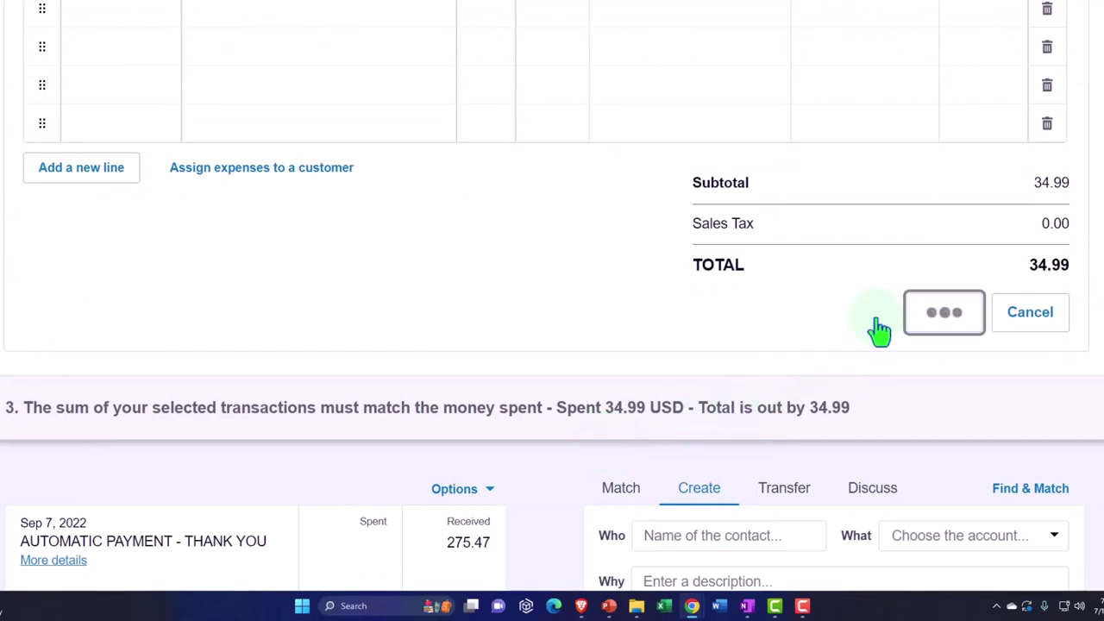
{"action": "scroll", "coordinate": [547, 426], "scroll_direction": "up", "scroll_amount": 6}
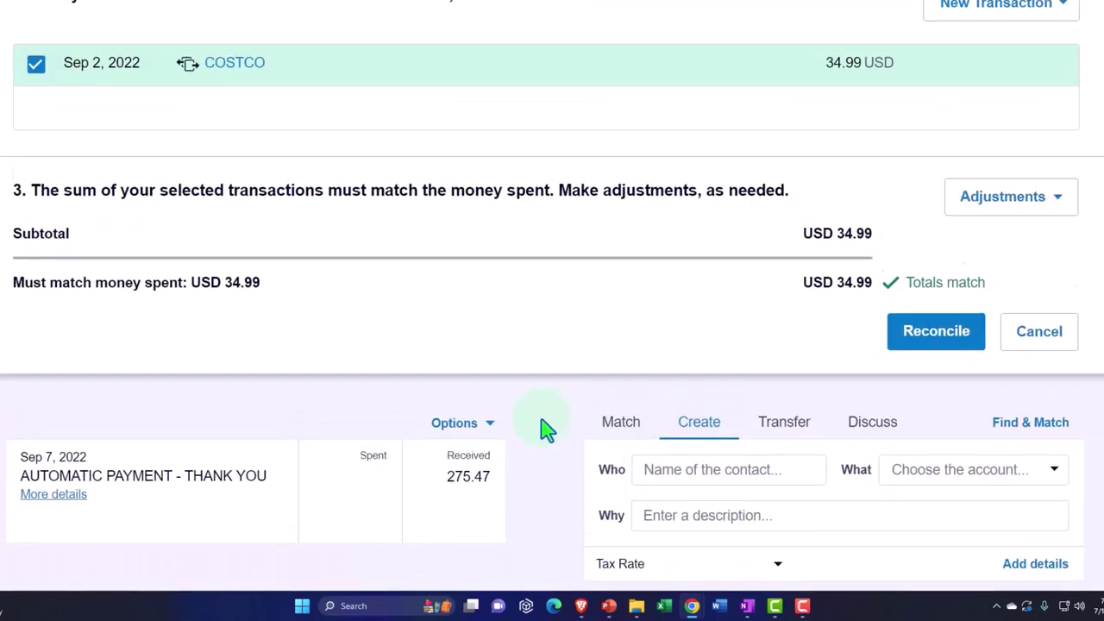
{"action": "scroll", "coordinate": [547, 429], "scroll_direction": "up", "scroll_amount": 3}
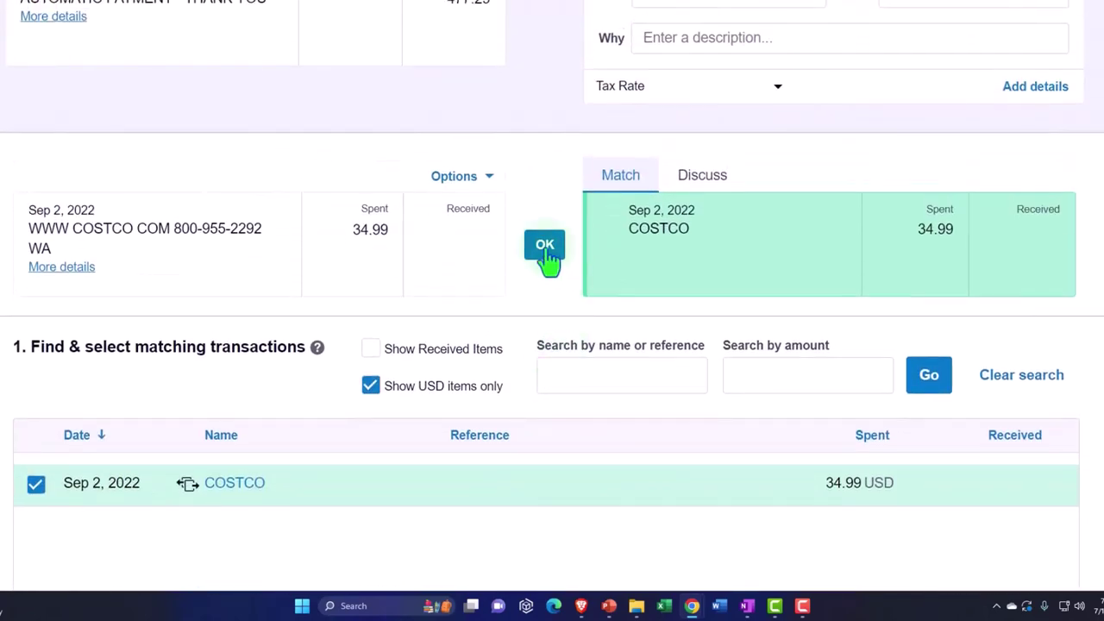
{"action": "left_click", "coordinate": [545, 250]}
Reconcile the Costco statement lines of 219.26, 60.00 and 153.69 with the COSTCO rule
{"action": "scroll", "coordinate": [544, 284], "scroll_direction": "down", "scroll_amount": 3}
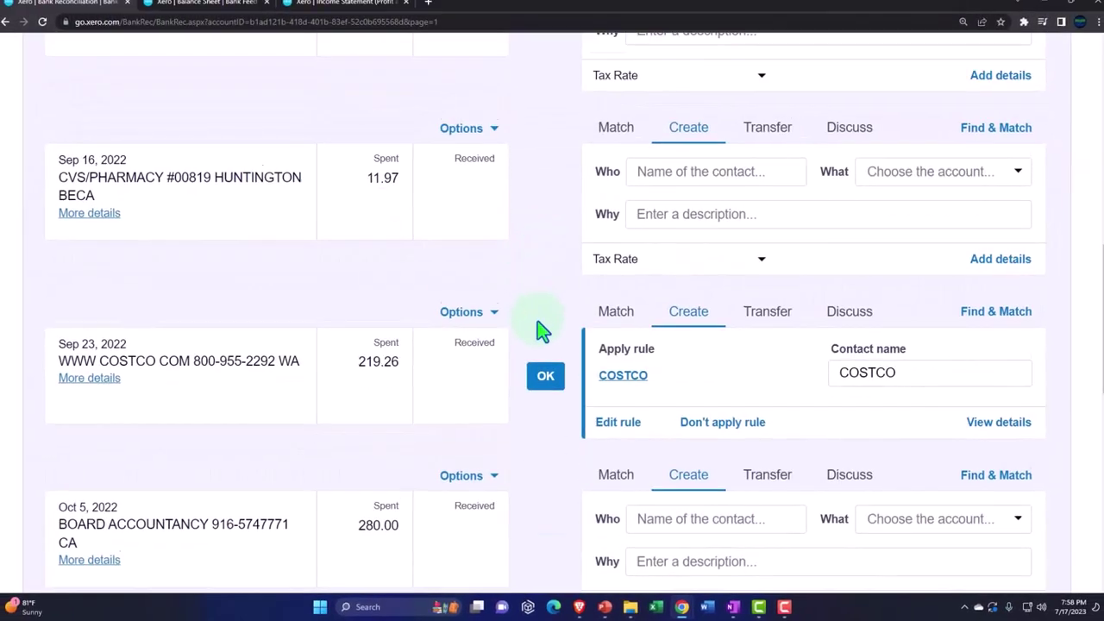
{"action": "scroll", "coordinate": [537, 328], "scroll_direction": "down", "scroll_amount": 1}
{"action": "left_click", "coordinate": [541, 328]}
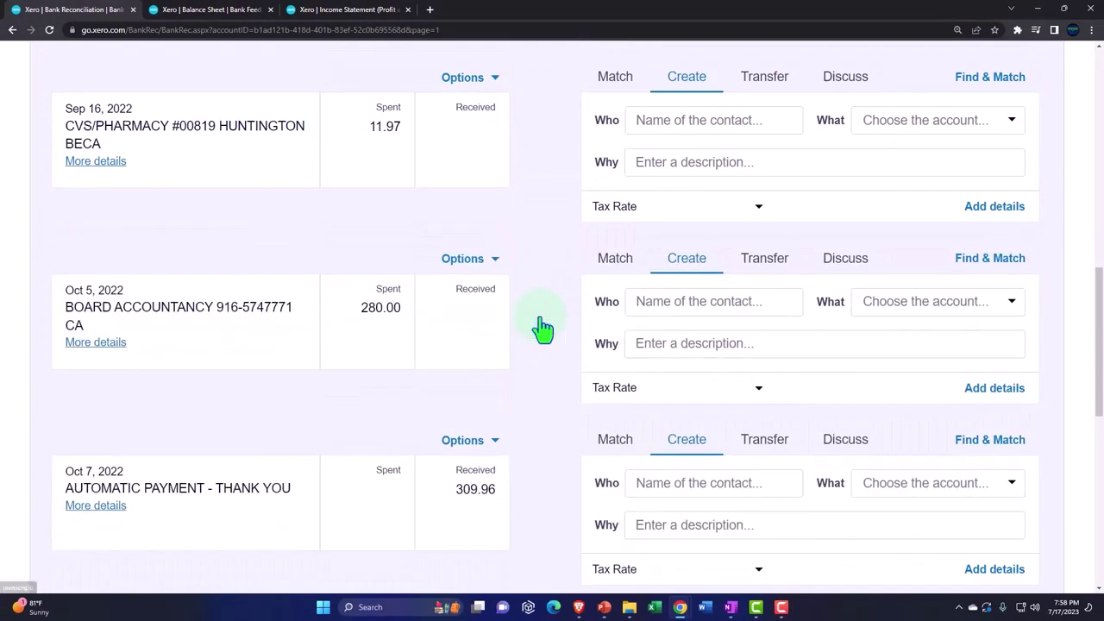
{"action": "scroll", "coordinate": [542, 328], "scroll_direction": "down", "scroll_amount": 4}
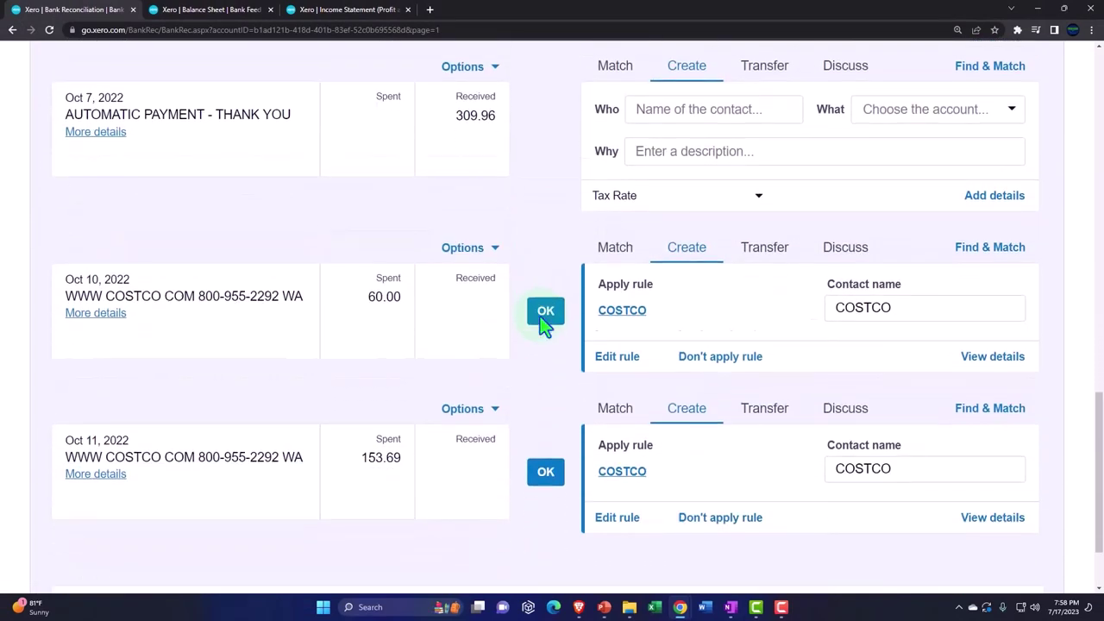
{"action": "scroll", "coordinate": [547, 328], "scroll_direction": "down", "scroll_amount": 1}
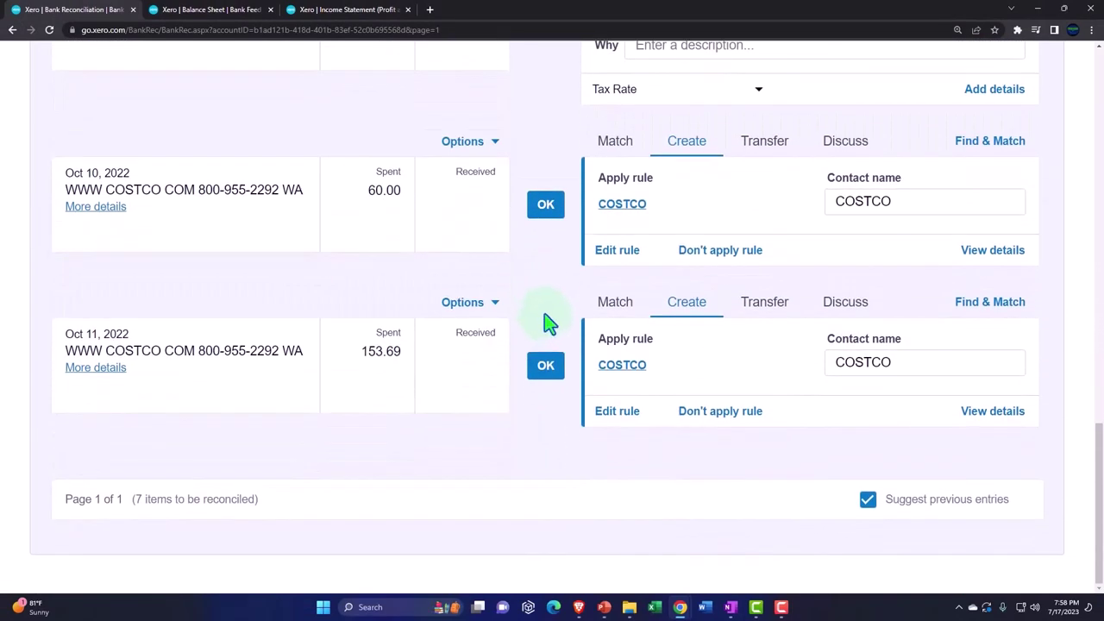
{"action": "left_click", "coordinate": [546, 207]}
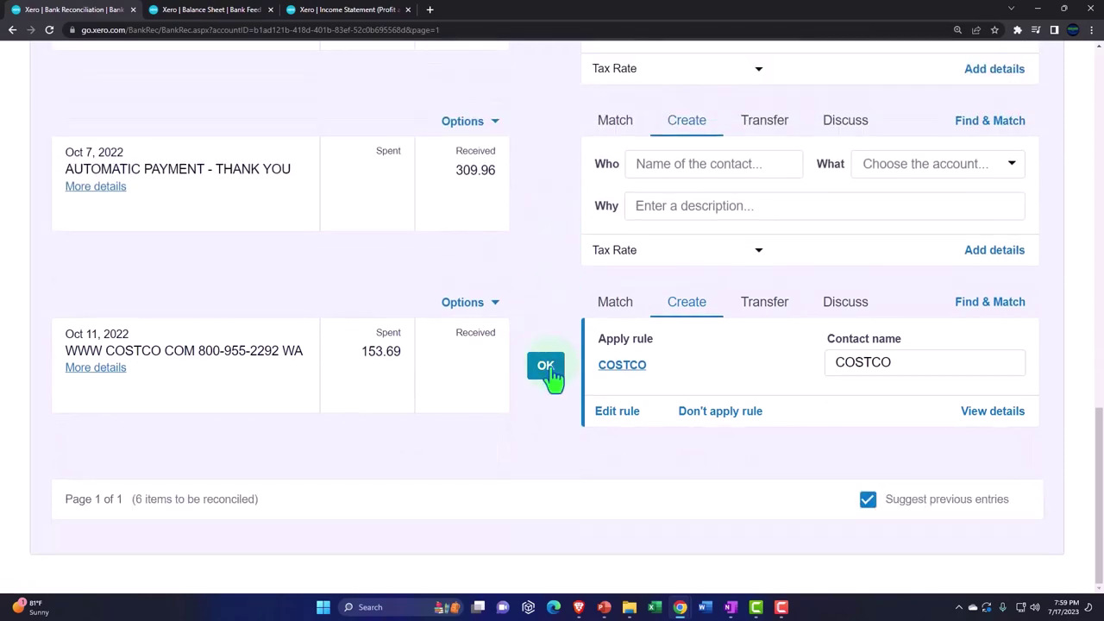
{"action": "left_click", "coordinate": [547, 366]}
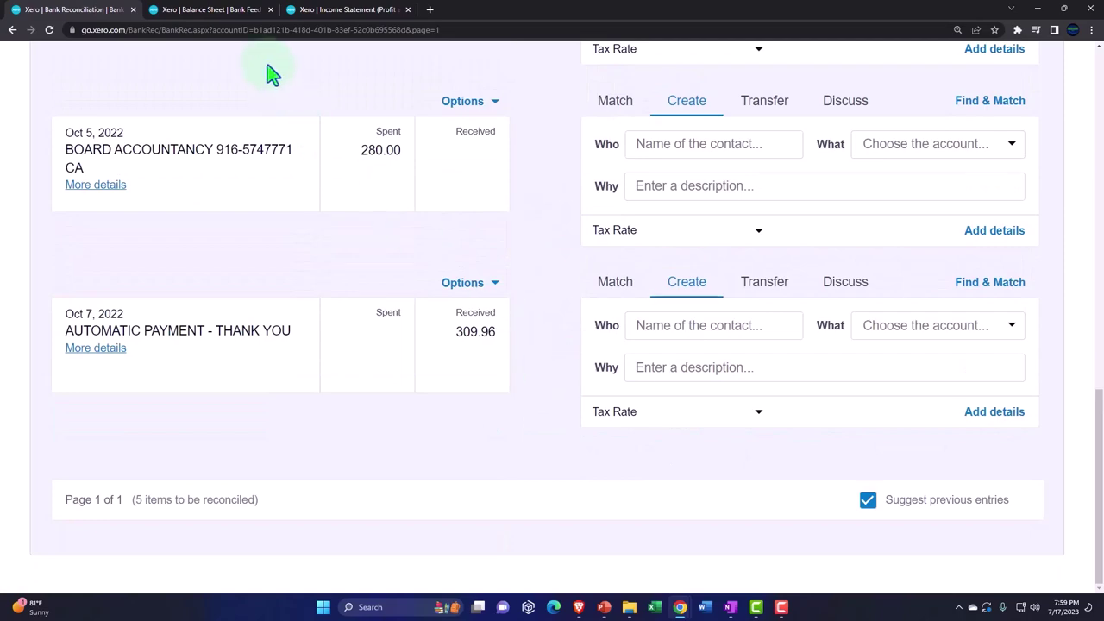
Update the Balance Sheet as of Dec 31, 2022 and check the Credit Card balance under Current Liabilities
{"action": "left_click", "coordinate": [226, 16]}
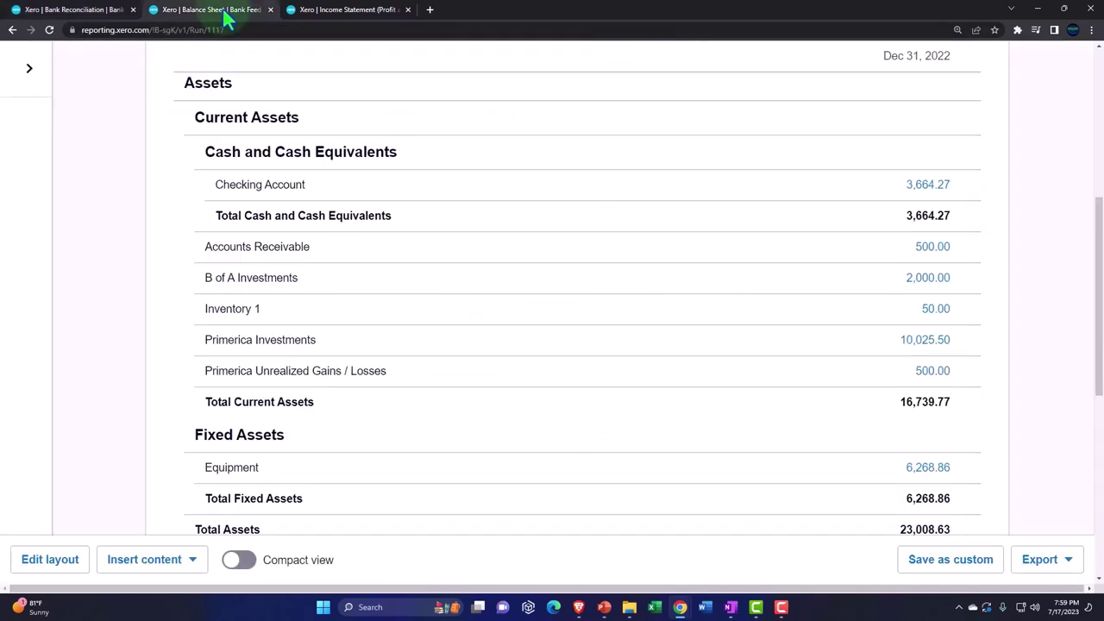
{"action": "scroll", "coordinate": [772, 313], "scroll_direction": "up", "scroll_amount": 5}
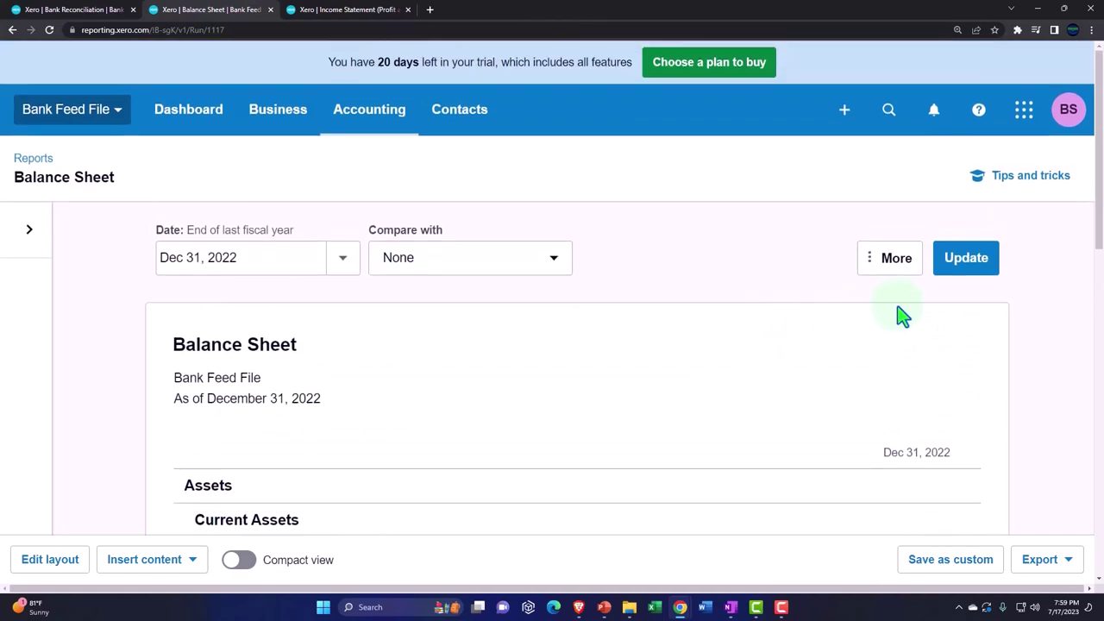
{"action": "left_click", "coordinate": [961, 258]}
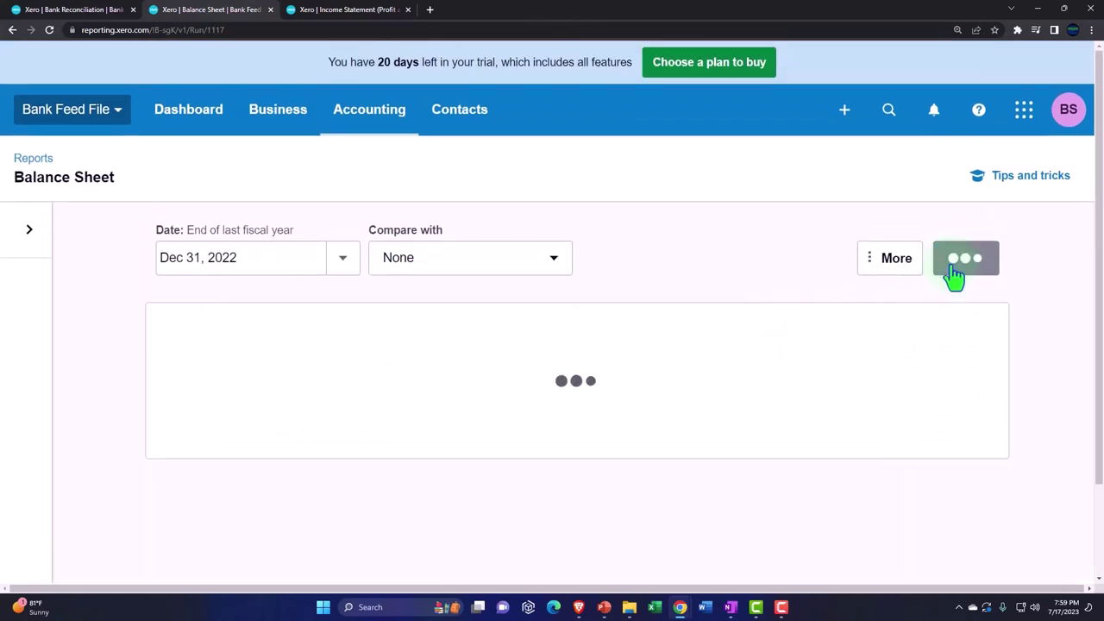
{"action": "scroll", "coordinate": [682, 278], "scroll_direction": "down", "scroll_amount": 2}
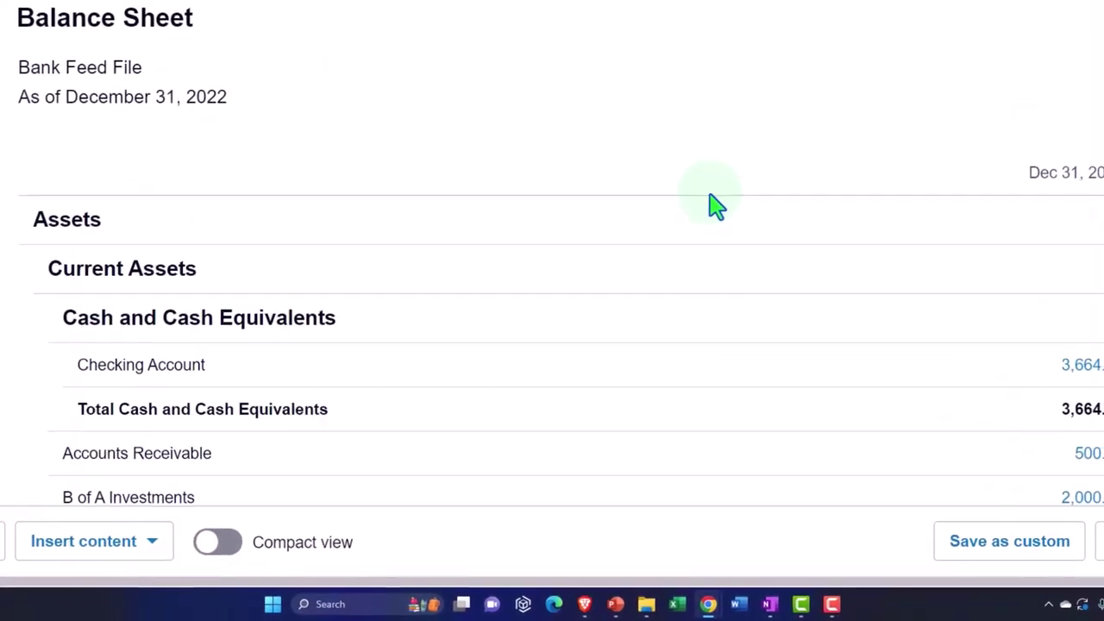
{"action": "scroll", "coordinate": [709, 217], "scroll_direction": "down", "scroll_amount": 3}
{"action": "scroll", "coordinate": [718, 201], "scroll_direction": "down", "scroll_amount": 6}
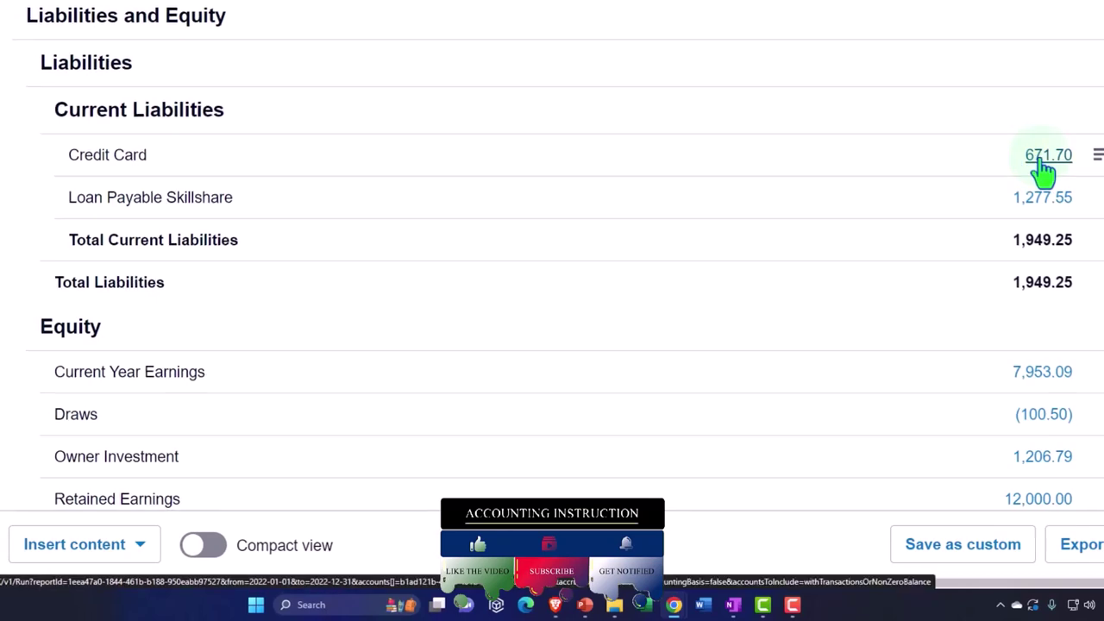
Open the account transactions behind the Credit Card balance and review the Costco entries
{"action": "left_click", "coordinate": [1028, 182]}
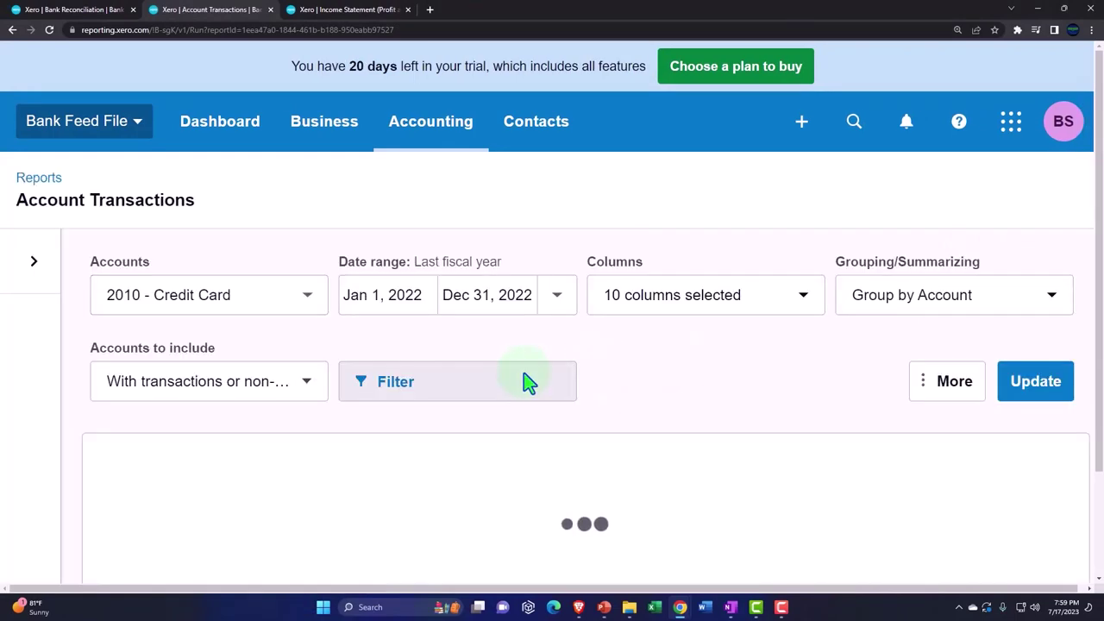
{"action": "scroll", "coordinate": [524, 373], "scroll_direction": "down", "scroll_amount": 2}
{"action": "key", "text": "ctrl+minus"}
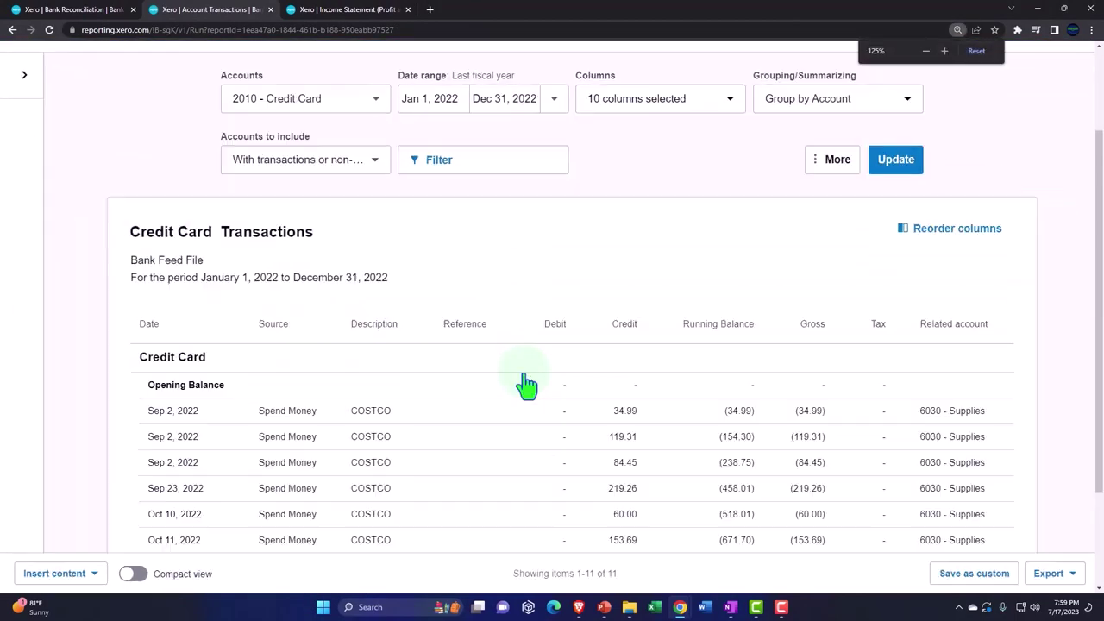
{"action": "scroll", "coordinate": [524, 382], "scroll_direction": "down", "scroll_amount": 2}
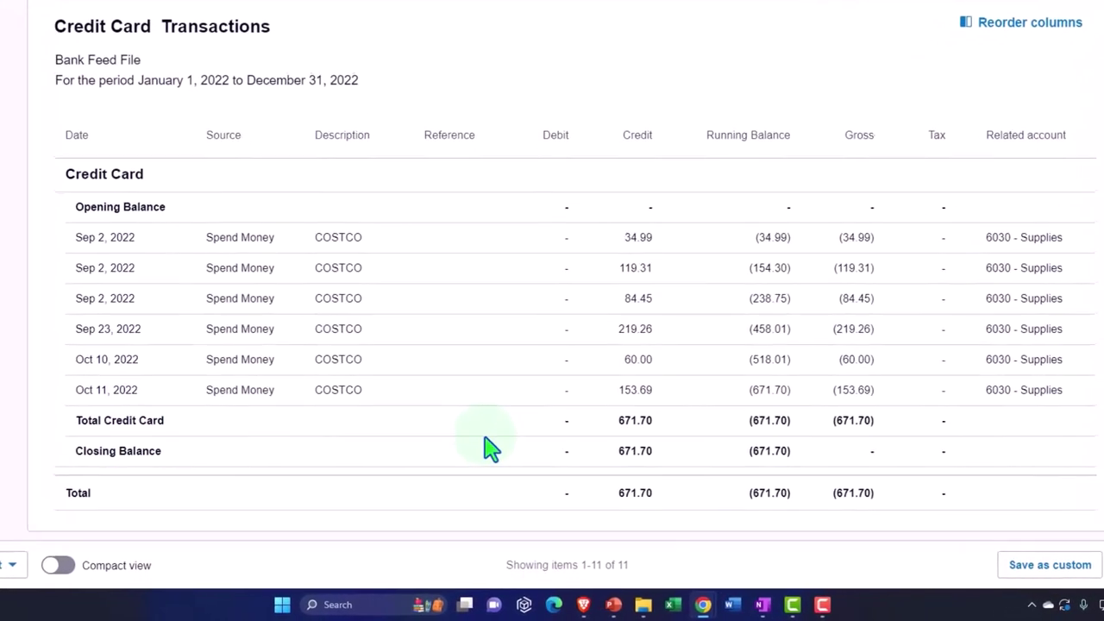
{"action": "scroll", "coordinate": [485, 440], "scroll_direction": "up", "scroll_amount": 3}
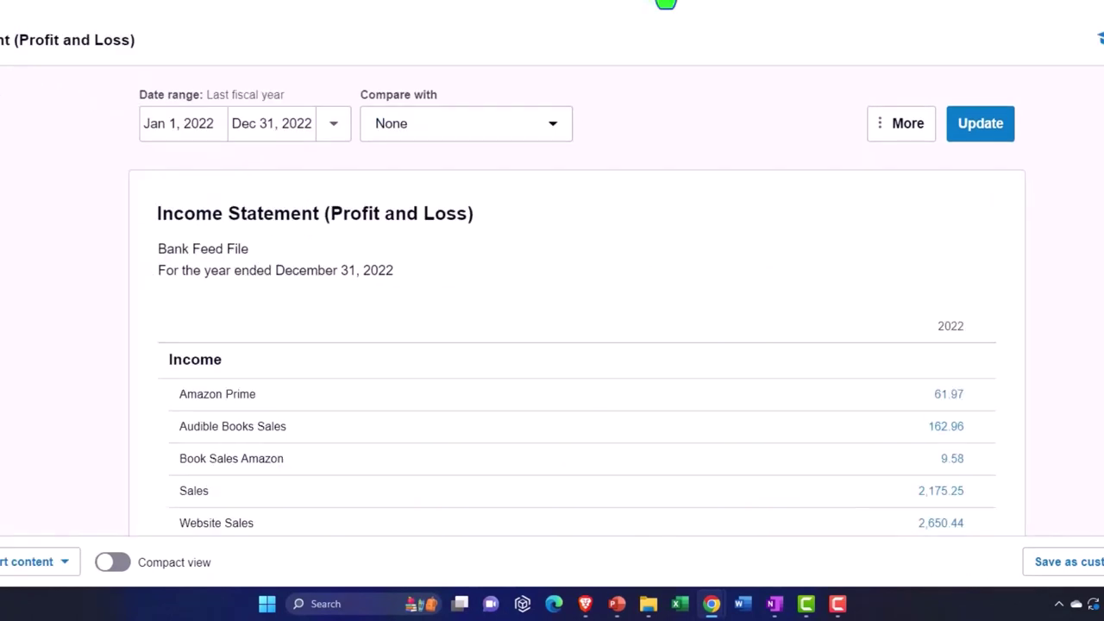
Update the 2022 Income Statement and open the transactions behind the Supplies expense to review them
{"action": "left_click", "coordinate": [997, 128]}
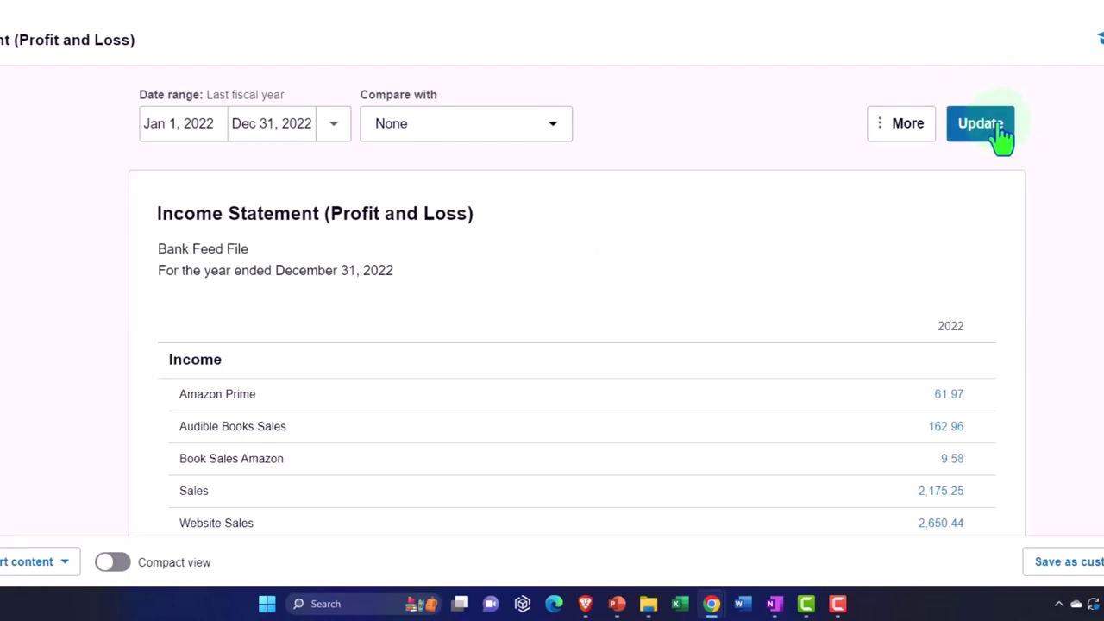
{"action": "scroll", "coordinate": [1003, 134], "scroll_direction": "down", "scroll_amount": 6}
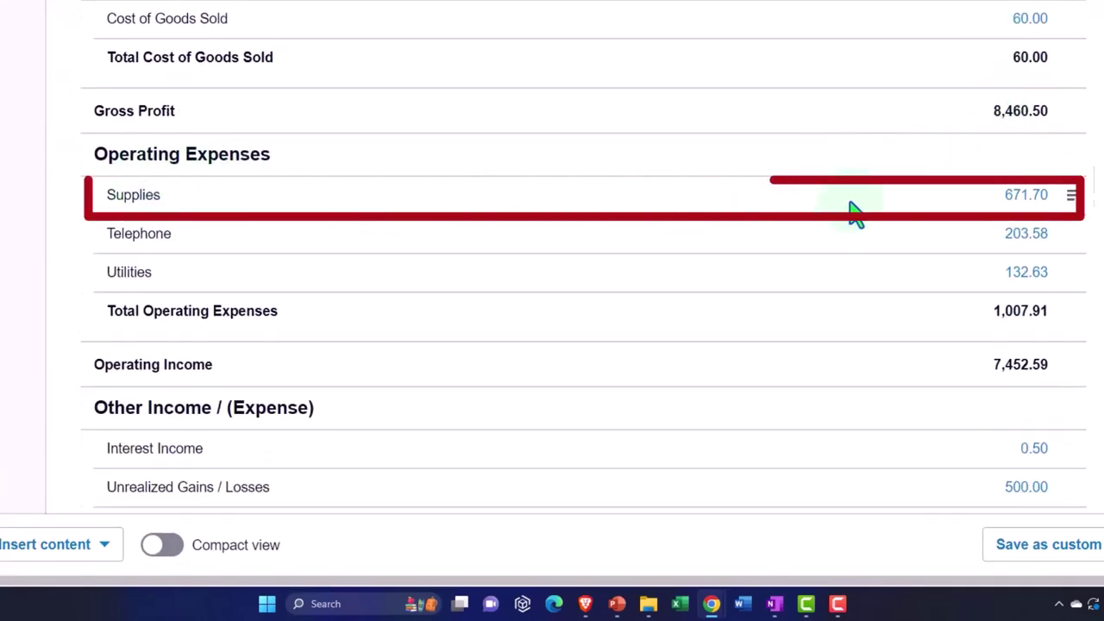
{"action": "left_click", "coordinate": [1026, 197]}
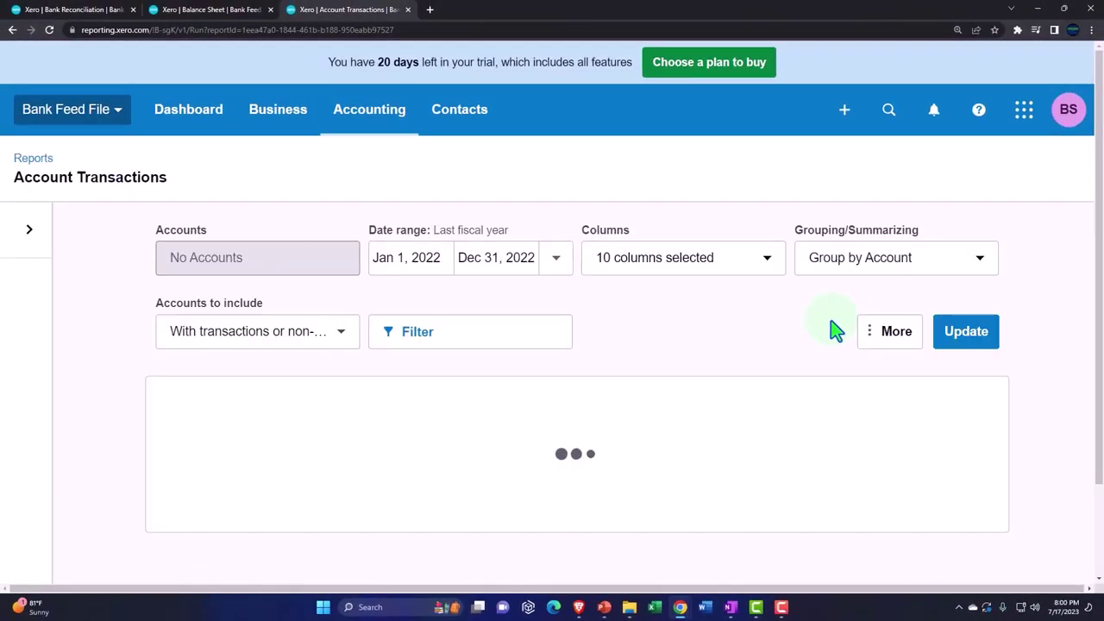
{"action": "scroll", "coordinate": [835, 330], "scroll_direction": "down", "scroll_amount": 3}
{"action": "scroll", "coordinate": [836, 330], "scroll_direction": "down", "scroll_amount": 2}
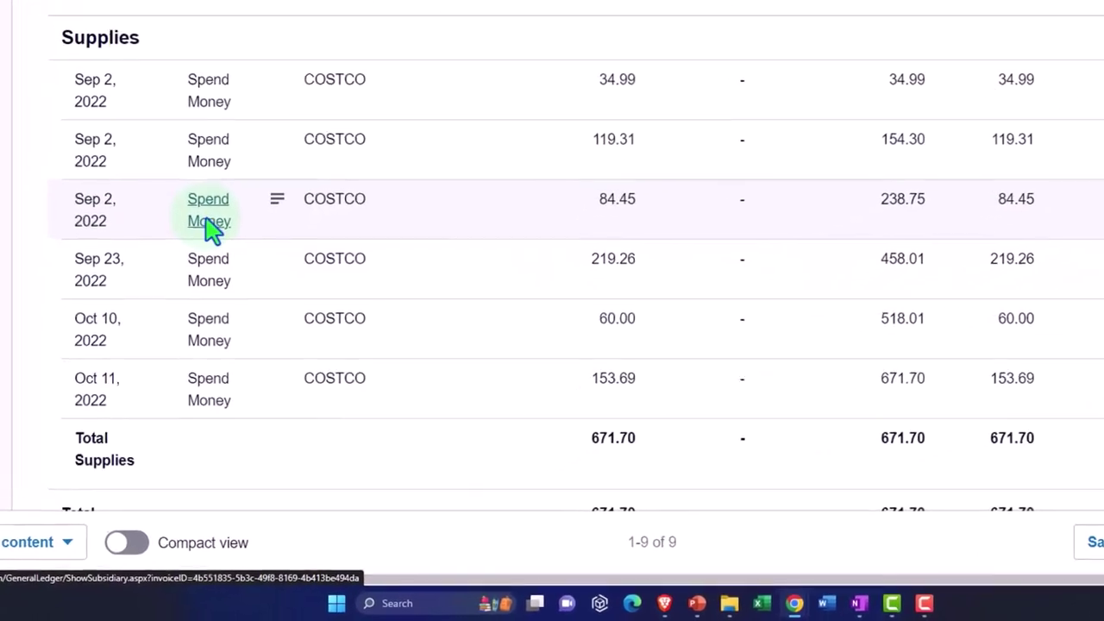
Open the 84.45 Costco spend money transaction to check its coding, and return to the credit card's bank reconciliation
{"action": "left_click", "coordinate": [195, 152]}
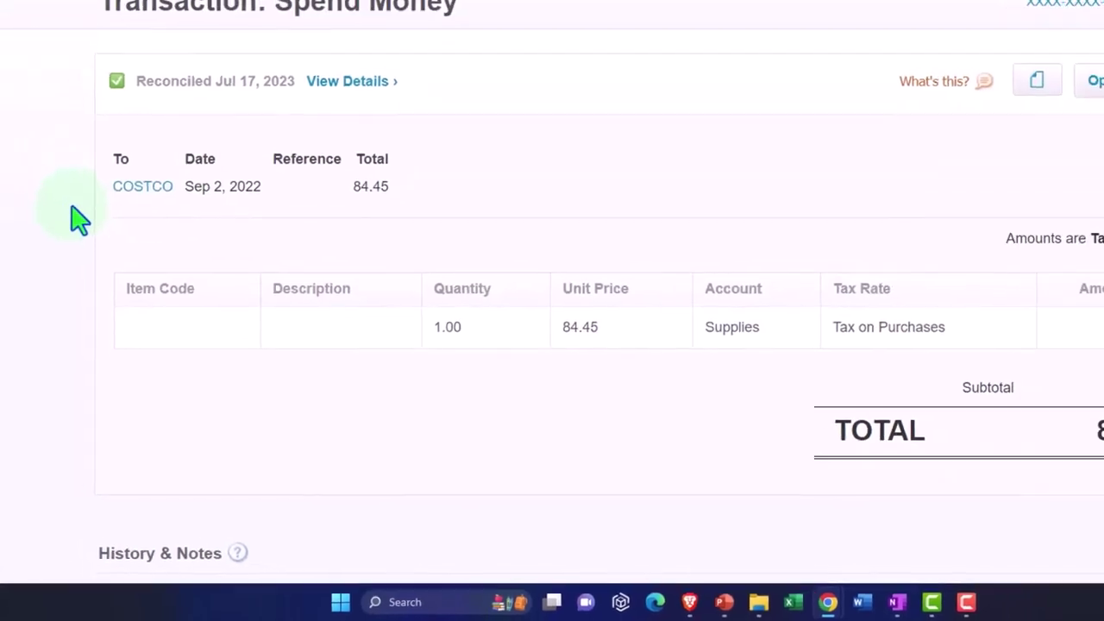
{"action": "left_click", "coordinate": [1, 1]}
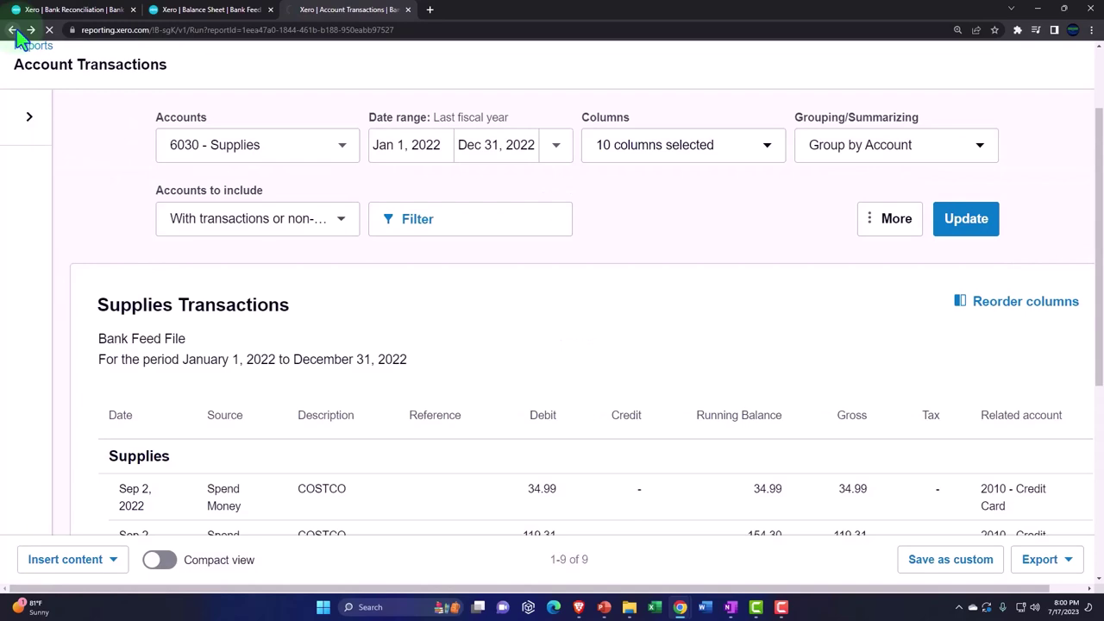
{"action": "left_click", "coordinate": [35, 9]}
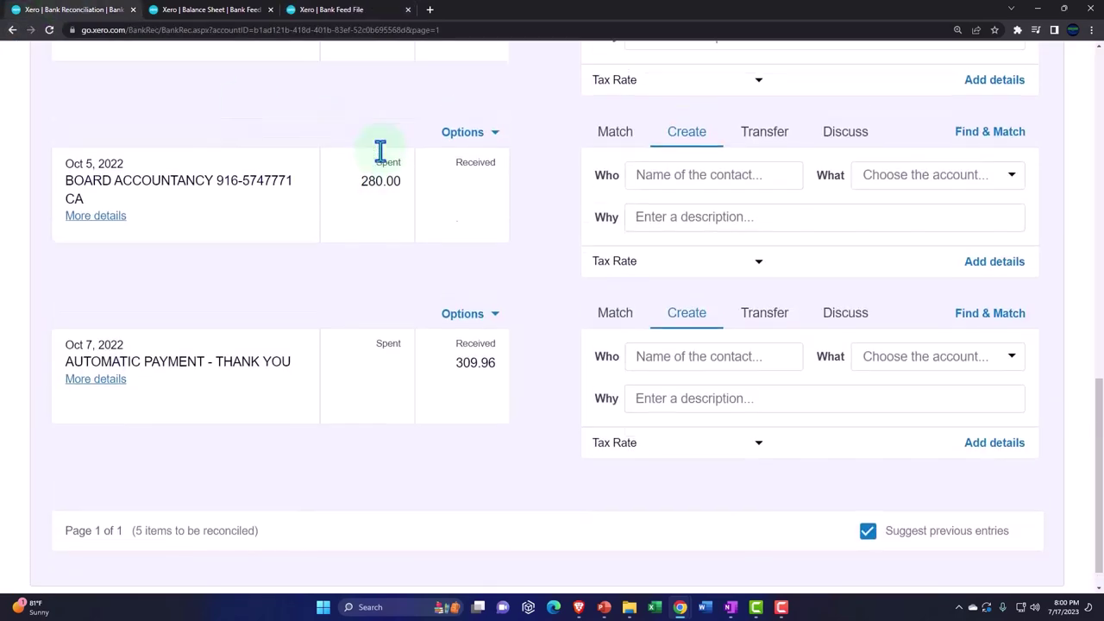
Examine the types of new transaction that can be created and open a Spend money entry
{"action": "scroll", "coordinate": [379, 151], "scroll_direction": "up", "scroll_amount": 10}
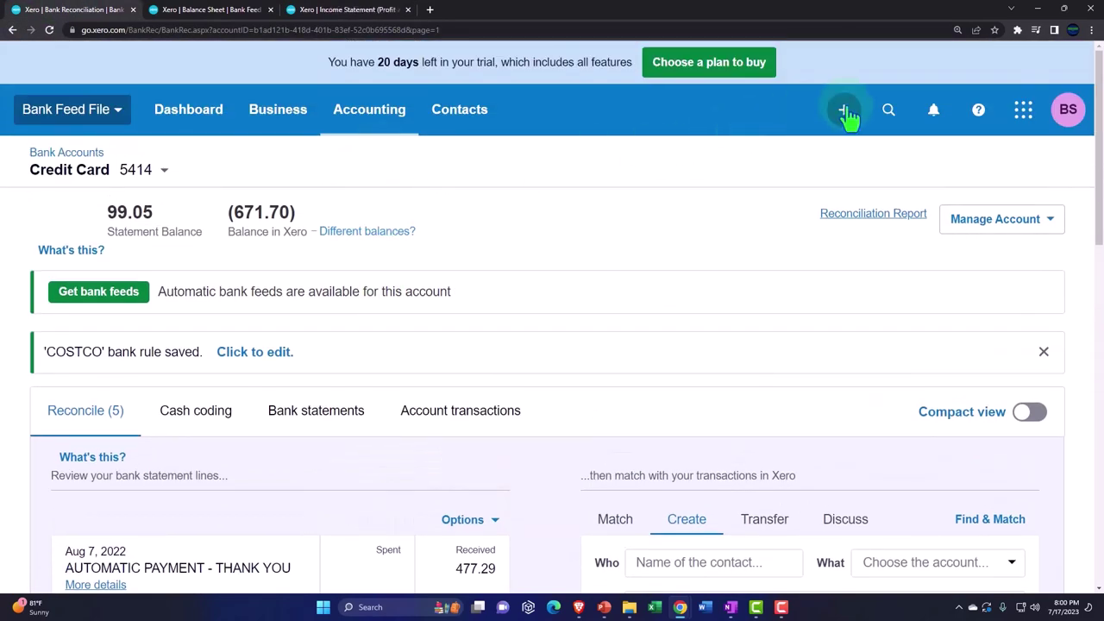
{"action": "left_click", "coordinate": [846, 112]}
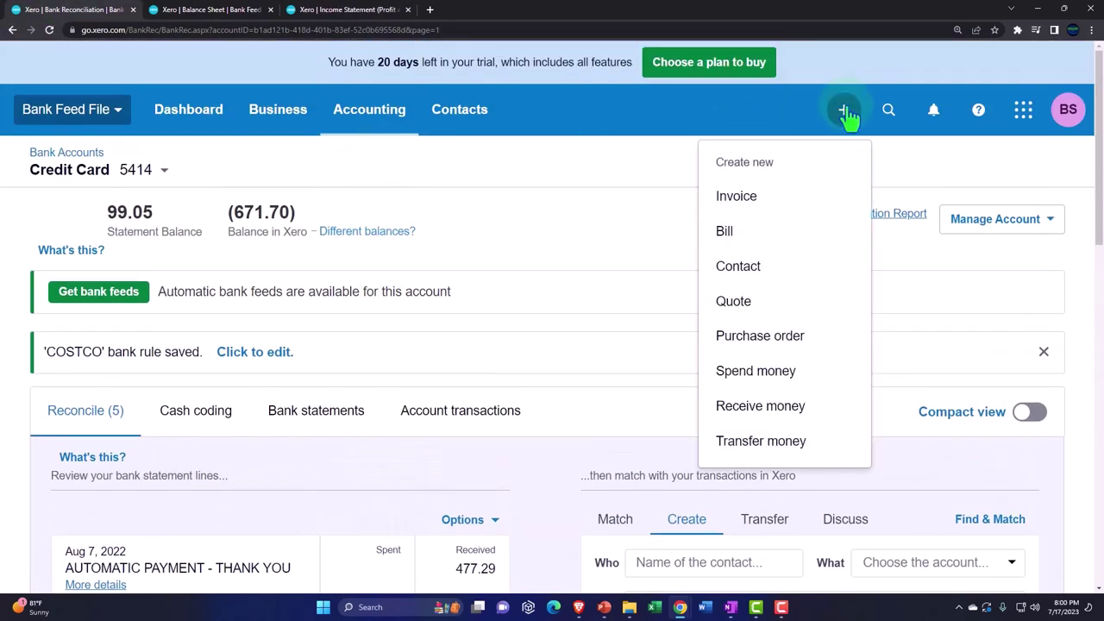
{"action": "left_click", "coordinate": [815, 380]}
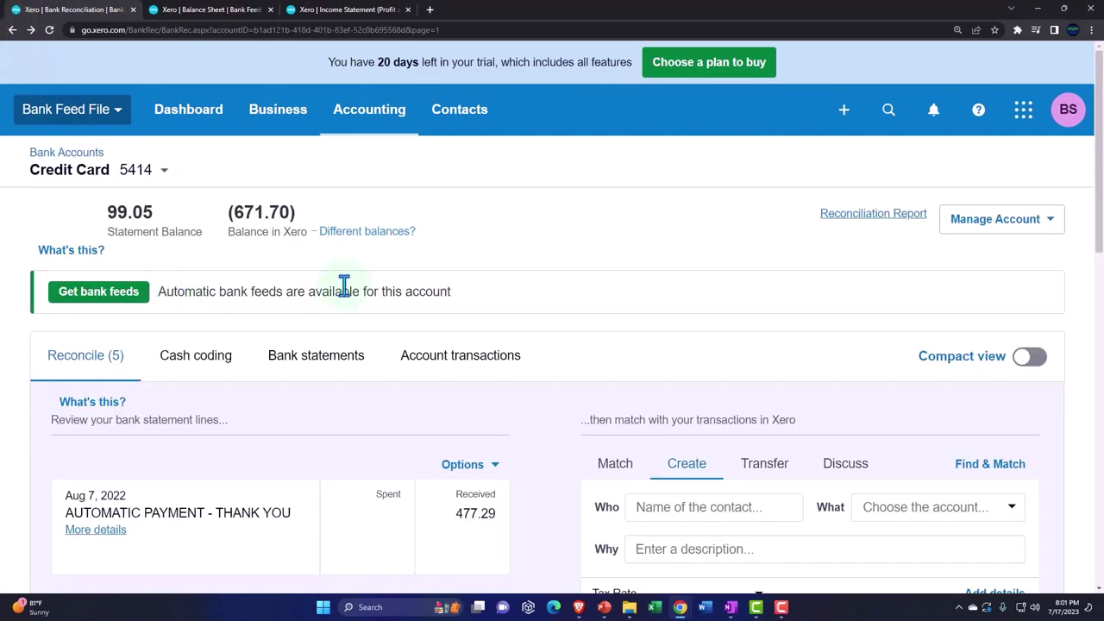
Open the detailed entry for the Sep 16, 2022 CVS/Pharmacy charge of 11.97
{"action": "scroll", "coordinate": [344, 285], "scroll_direction": "down", "scroll_amount": 3}
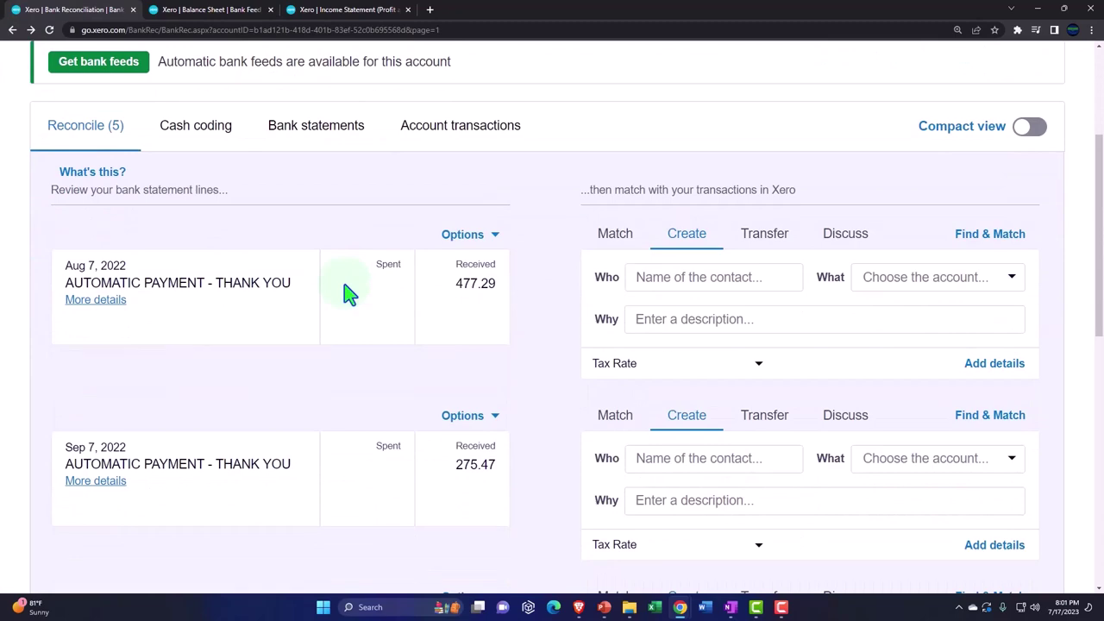
{"action": "scroll", "coordinate": [349, 293], "scroll_direction": "down", "scroll_amount": 4}
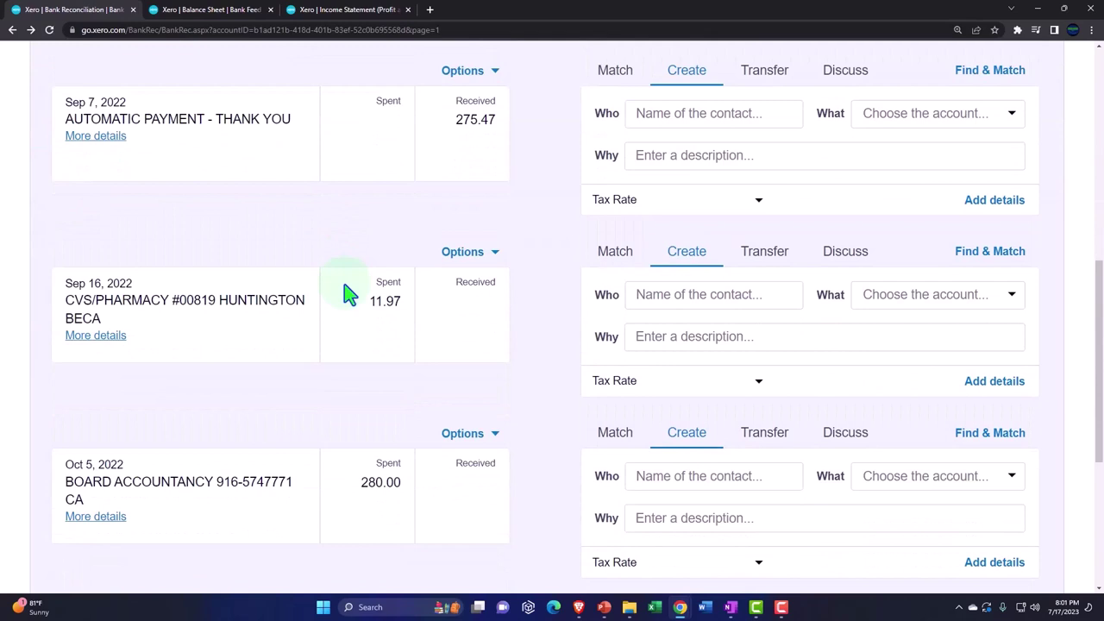
{"action": "left_click", "coordinate": [999, 388]}
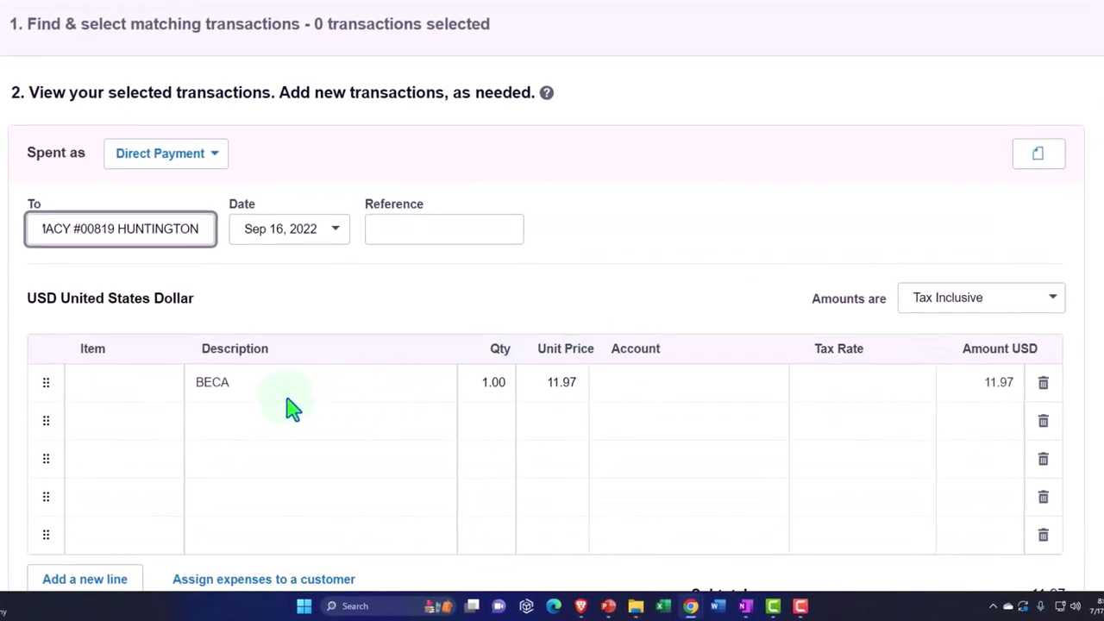
Try to code the CVS/Pharmacy line to an Auto - Gas account
{"action": "left_click", "coordinate": [642, 390]}
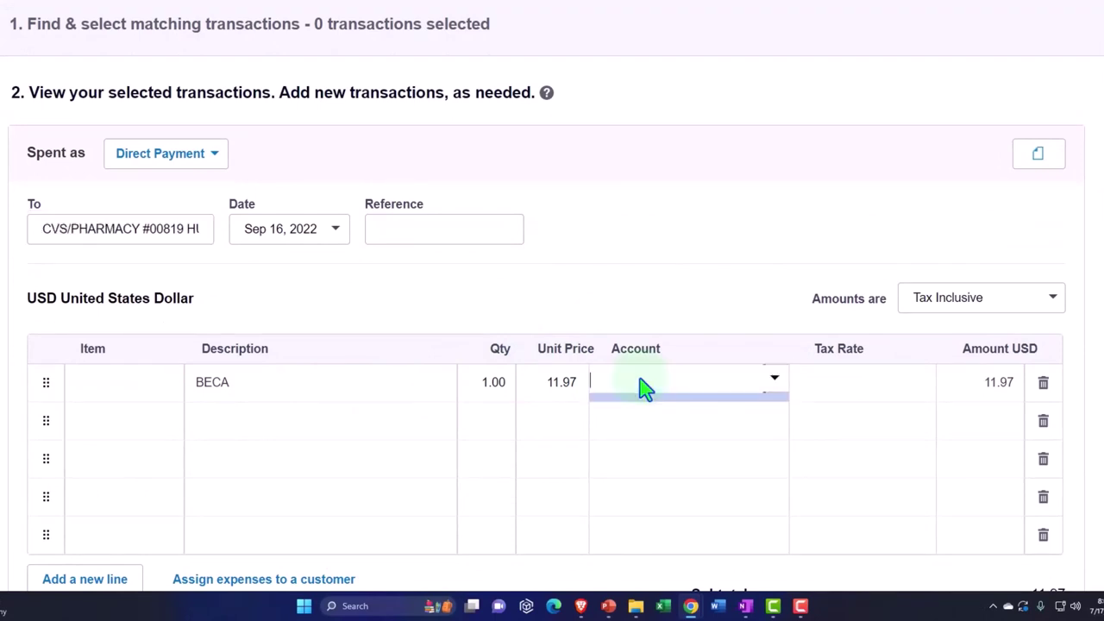
{"action": "type", "text": "Gain"}
{"action": "key", "text": "BackSpace"}
{"action": "key", "text": "BackSpace"}
{"action": "key", "text": "BackSpace"}
{"action": "key", "text": "BackSpace"}
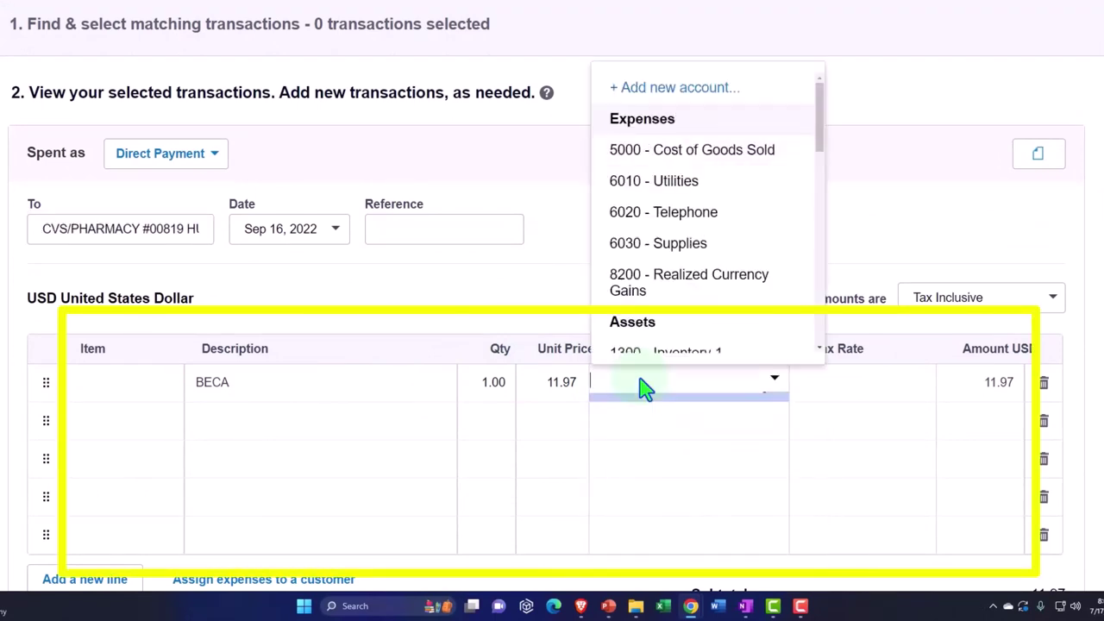
{"action": "type", "text": "Auto - Gas"}
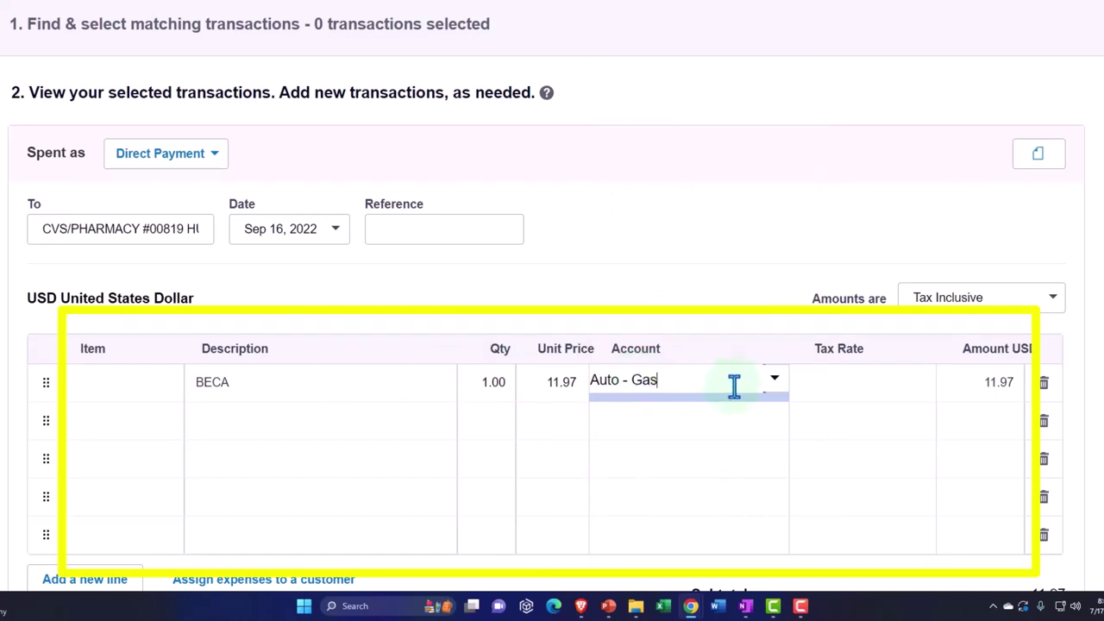
{"action": "left_click", "coordinate": [777, 384]}
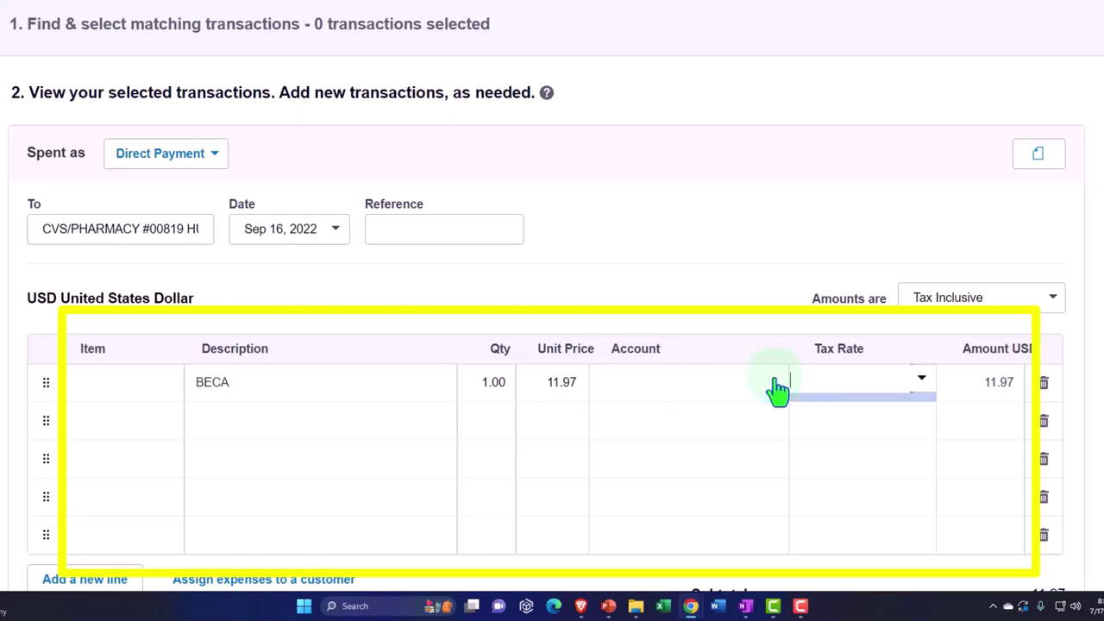
Begin a new account from the CVS/Pharmacy line, with the account type Expense and the name Auto - Gas
{"action": "left_click", "coordinate": [777, 384]}
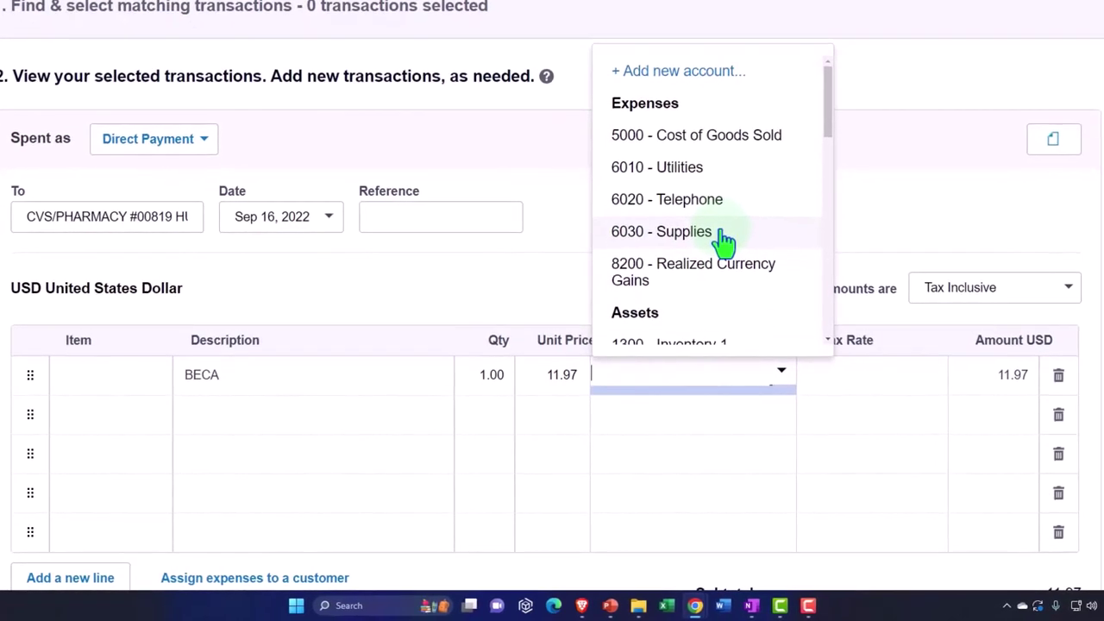
{"action": "scroll", "coordinate": [723, 250], "scroll_direction": "up", "scroll_amount": 5}
{"action": "left_click", "coordinate": [716, 465]}
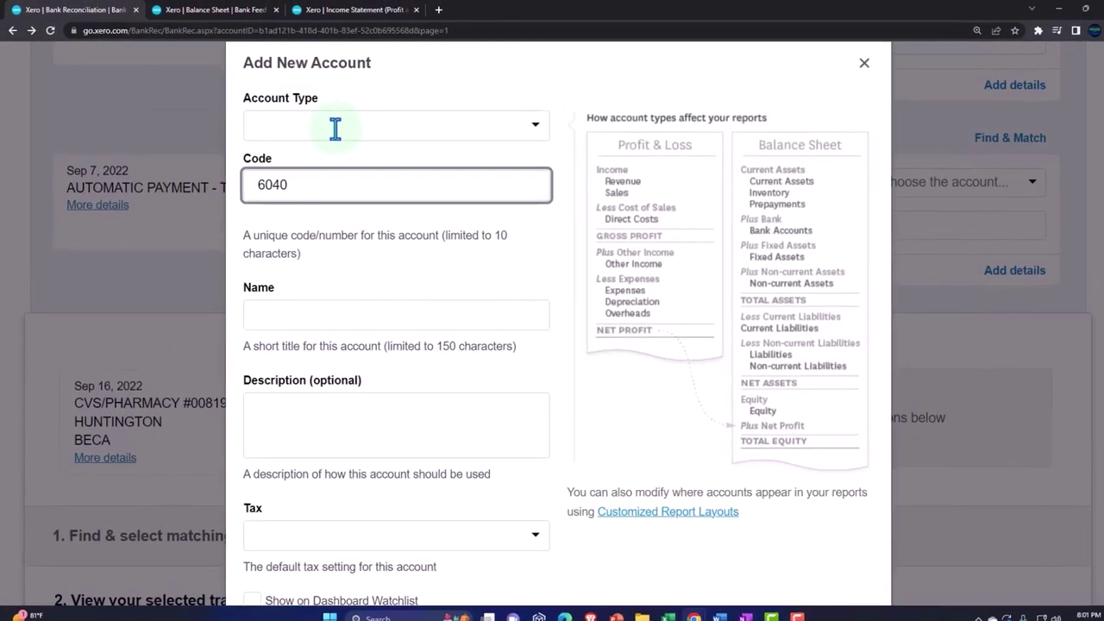
{"action": "left_click", "coordinate": [388, 125]}
{"action": "left_click", "coordinate": [524, 123]}
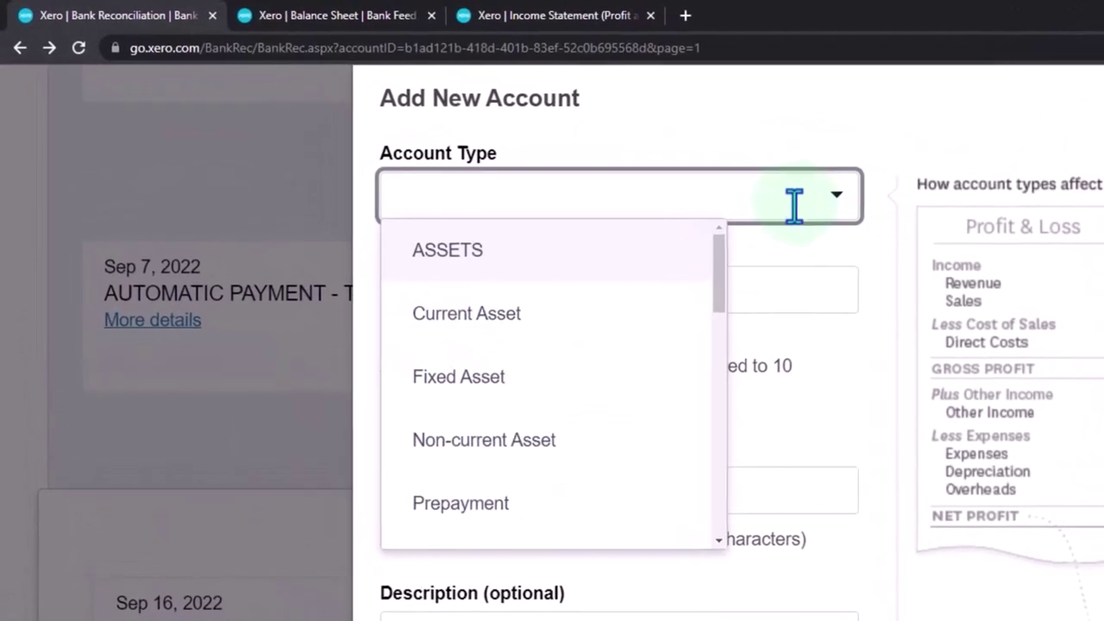
{"action": "scroll", "coordinate": [630, 311], "scroll_direction": "down", "scroll_amount": 3}
{"action": "scroll", "coordinate": [671, 330], "scroll_direction": "down", "scroll_amount": 3}
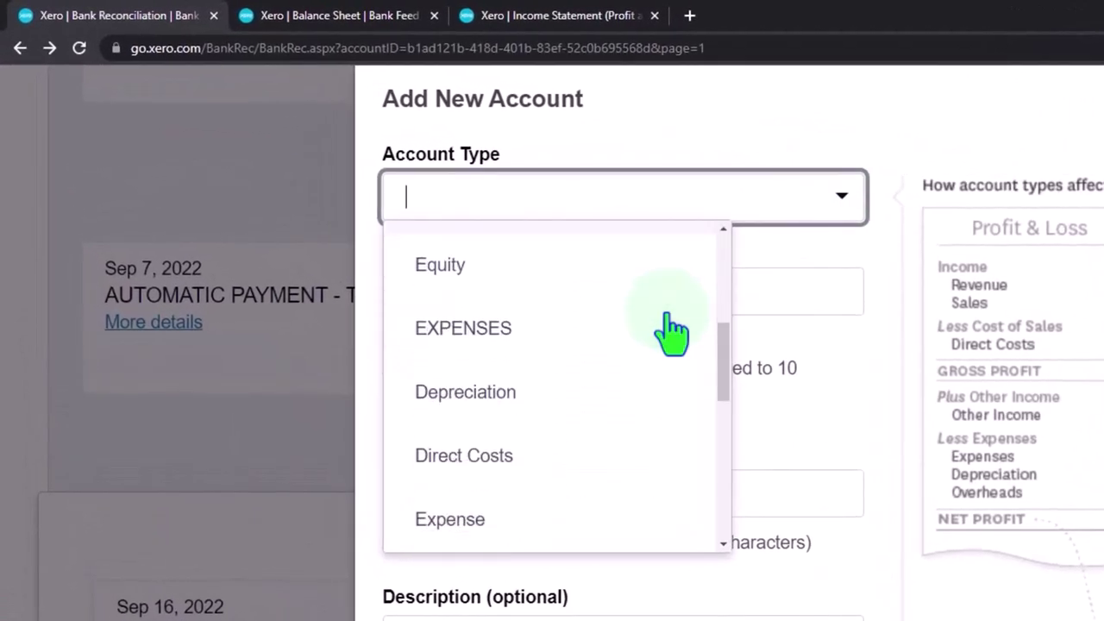
{"action": "left_click", "coordinate": [559, 434]}
{"action": "left_click", "coordinate": [507, 498]}
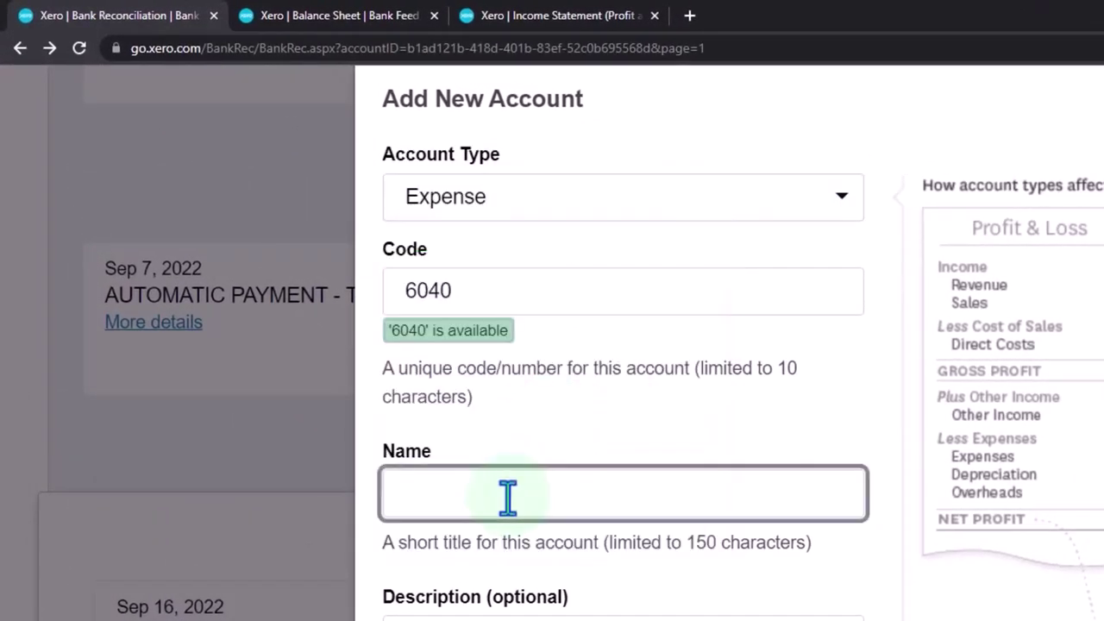
{"action": "type", "text": "Auto - Ga"}
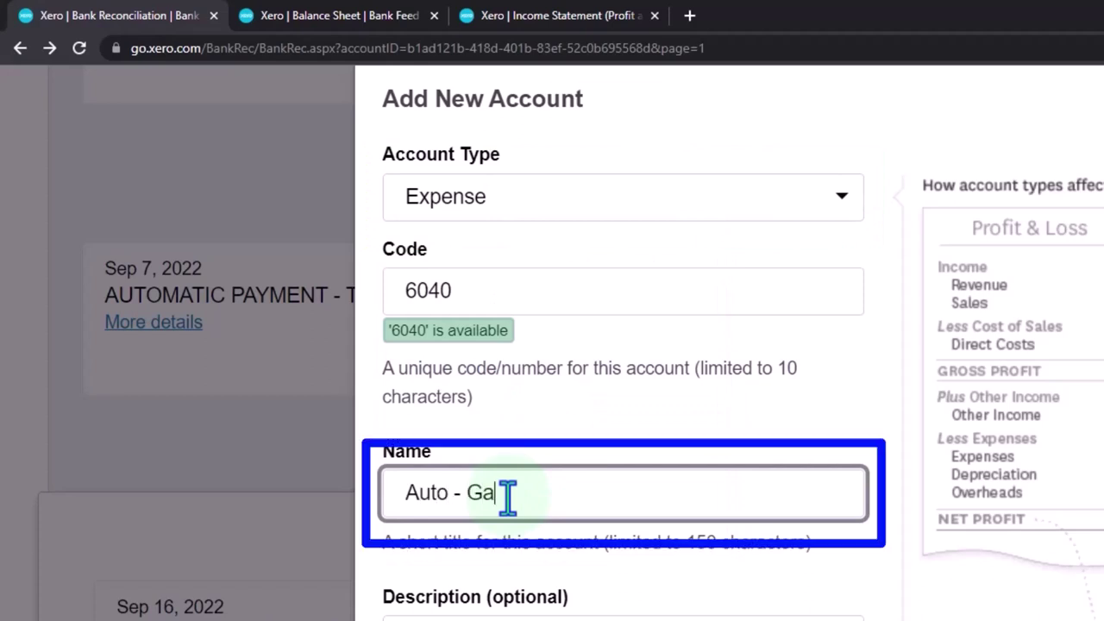
{"action": "type", "text": "s"}
{"action": "key", "text": "Tab"}
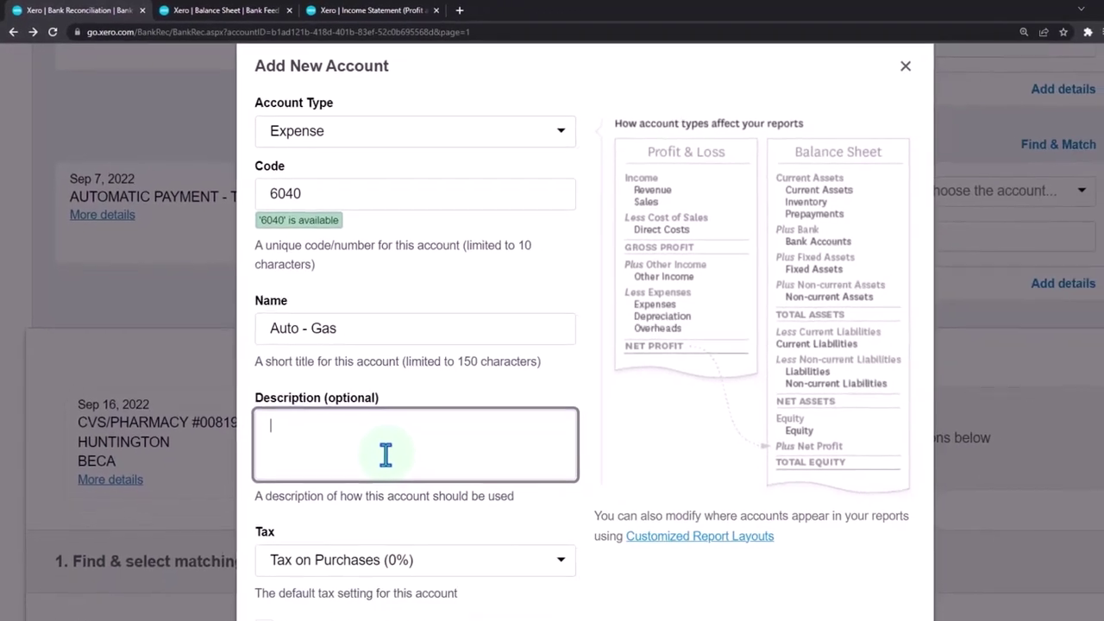
Look over the assets and liabilities on the Balance Sheet and return to the new account form
{"action": "left_click", "coordinate": [231, 10]}
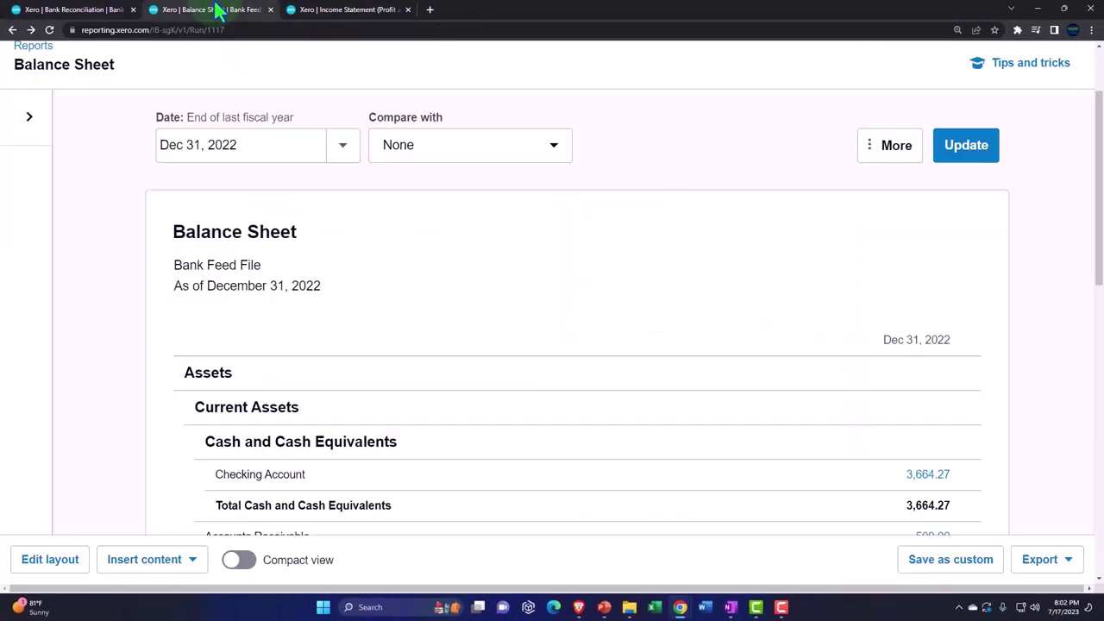
{"action": "scroll", "coordinate": [274, 289], "scroll_direction": "down", "scroll_amount": 6}
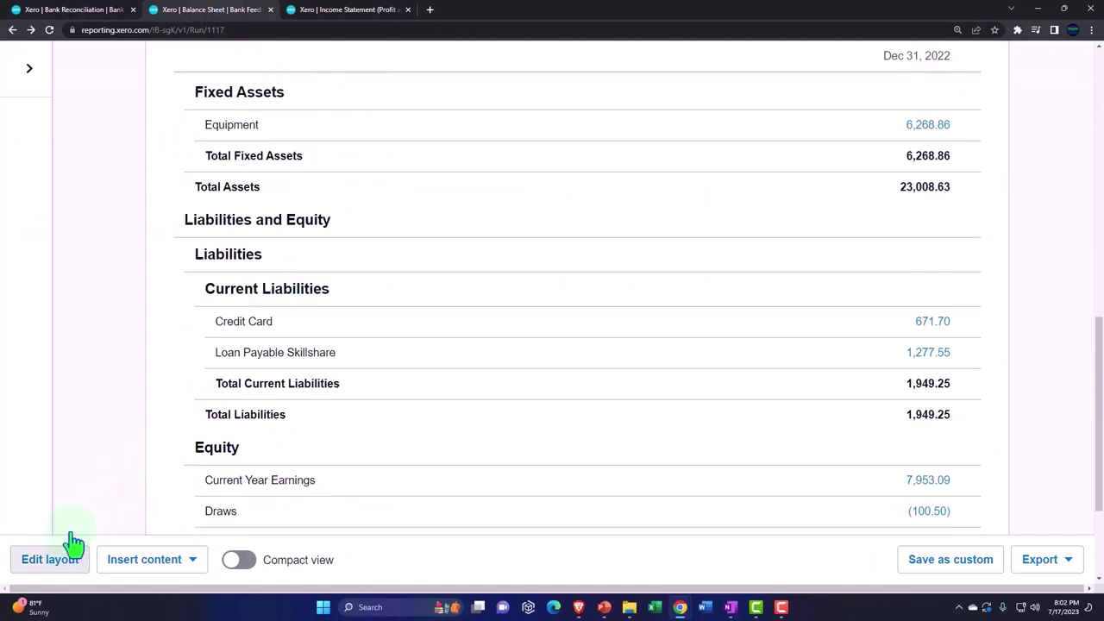
{"action": "left_click", "coordinate": [95, 12]}
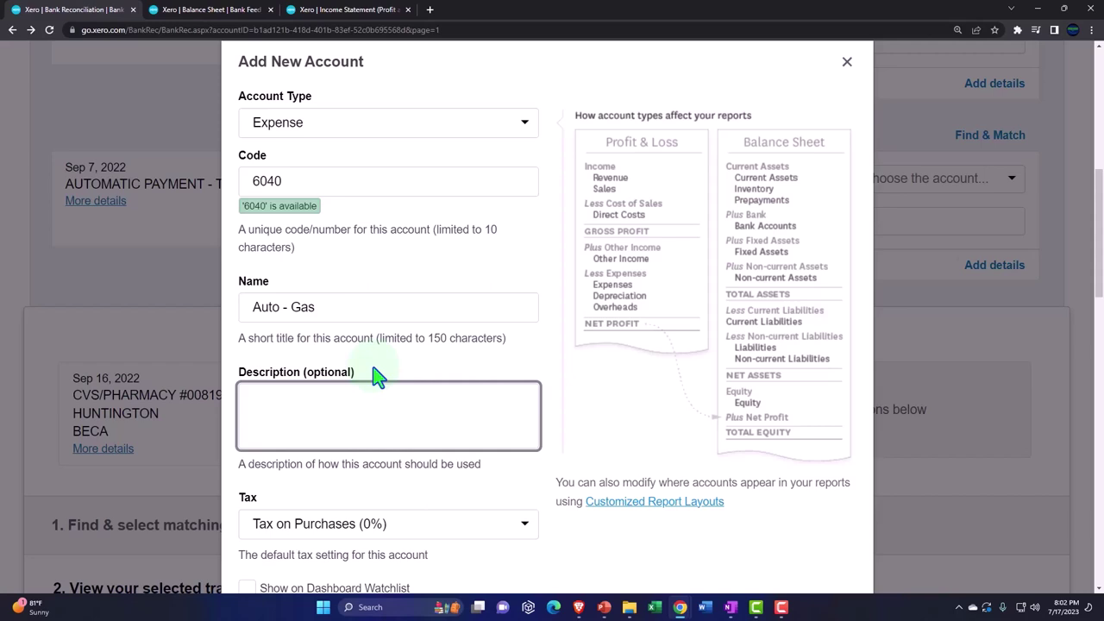
Save the Auto - Gas account and save the 11.97 CVS/Pharmacy payment coded to it
{"action": "scroll", "coordinate": [377, 375], "scroll_direction": "down", "scroll_amount": 2}
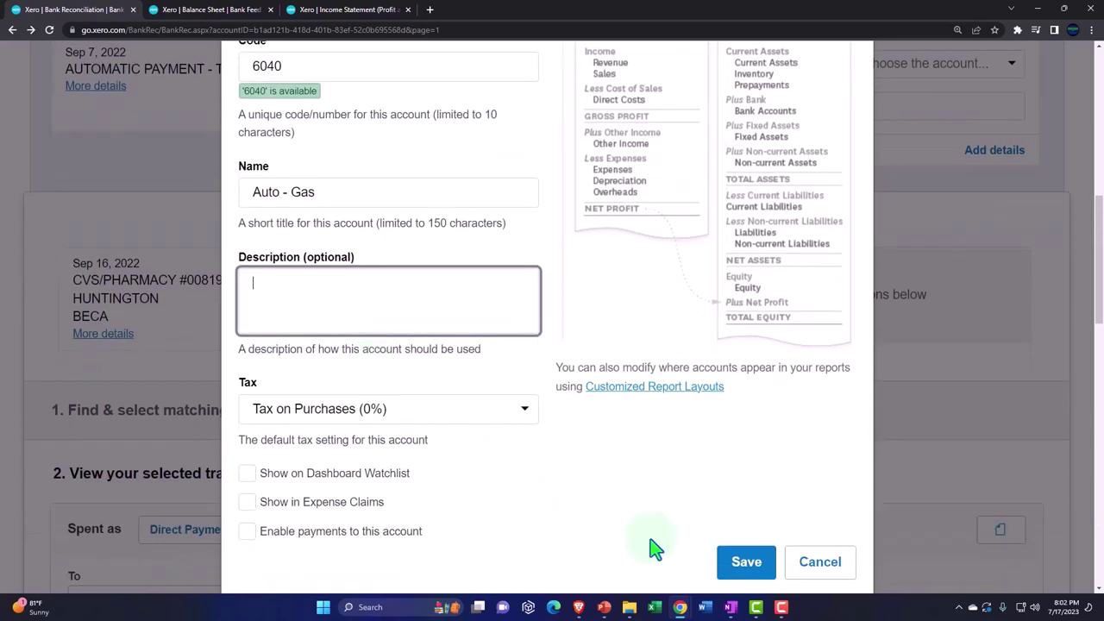
{"action": "left_click", "coordinate": [760, 580]}
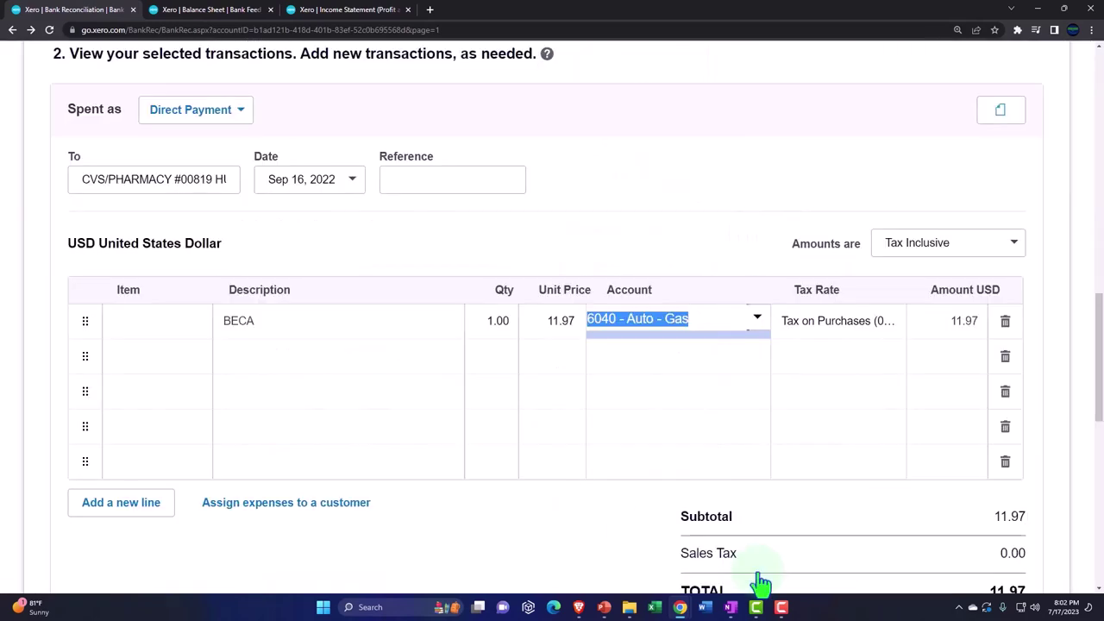
{"action": "scroll", "coordinate": [575, 439], "scroll_direction": "down", "scroll_amount": 2}
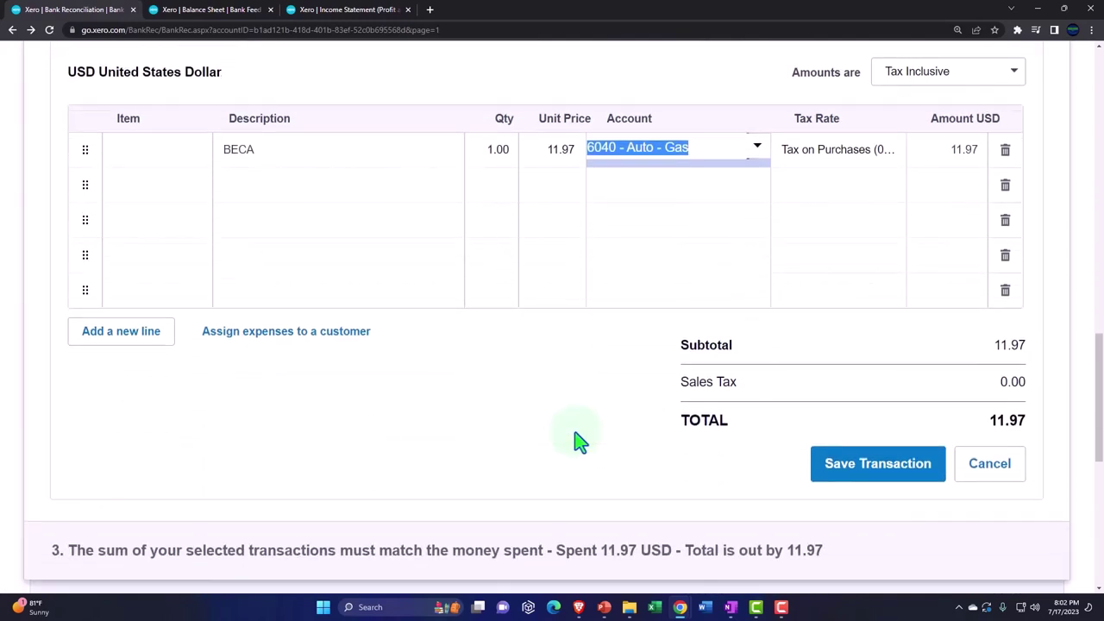
{"action": "left_click", "coordinate": [832, 483]}
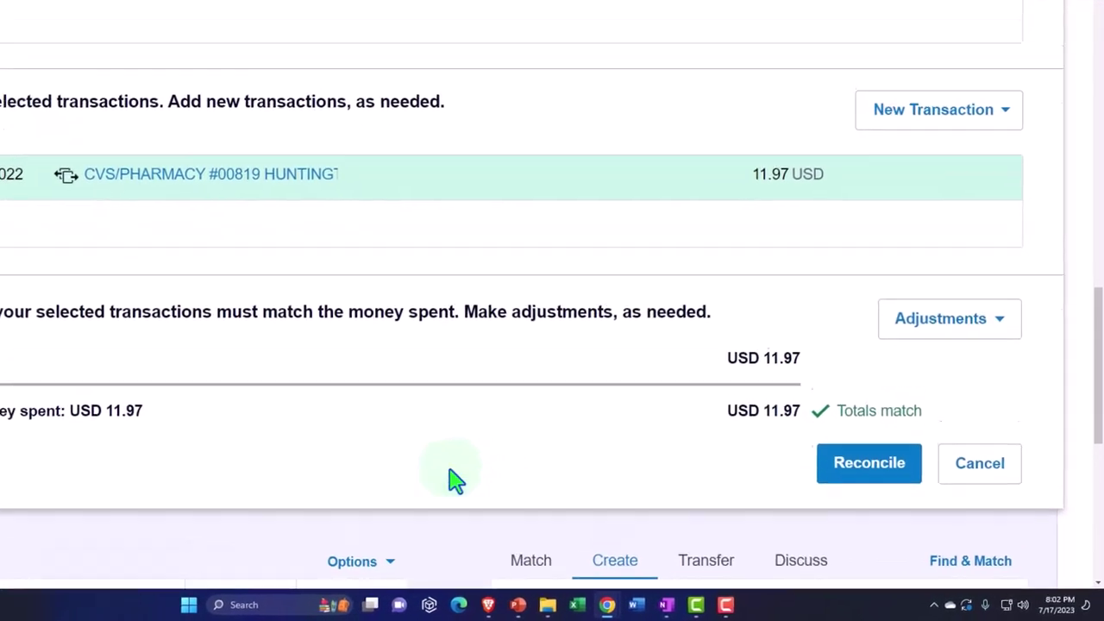
Reconcile the CVS/Pharmacy statement line with its matching 11.97 transaction
{"action": "scroll", "coordinate": [496, 487], "scroll_direction": "up", "scroll_amount": 5}
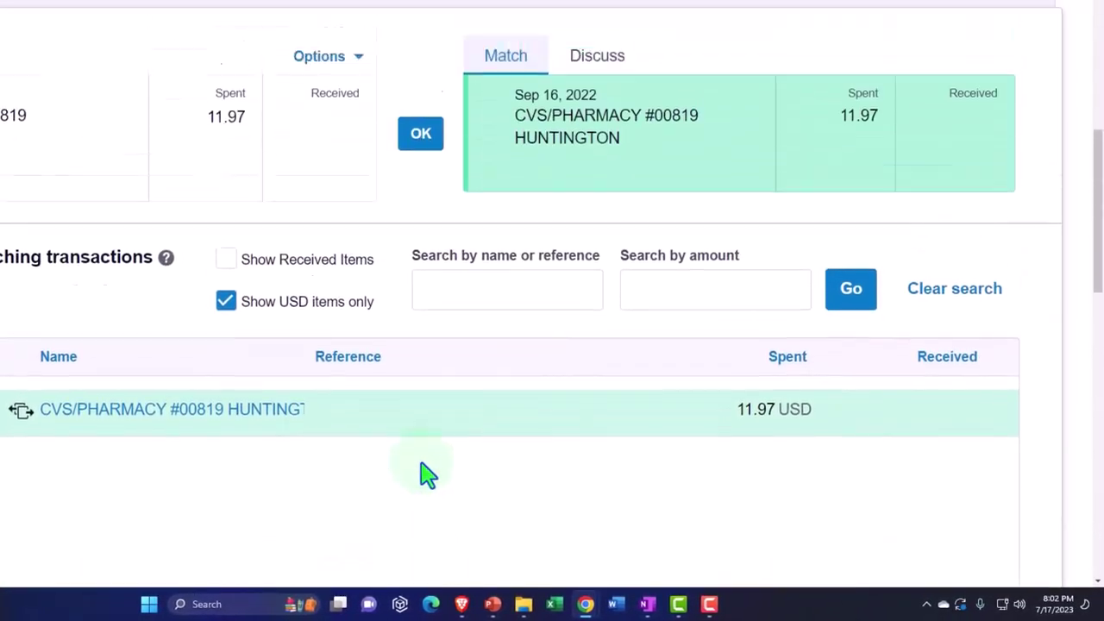
{"action": "scroll", "coordinate": [427, 474], "scroll_direction": "up", "scroll_amount": 2}
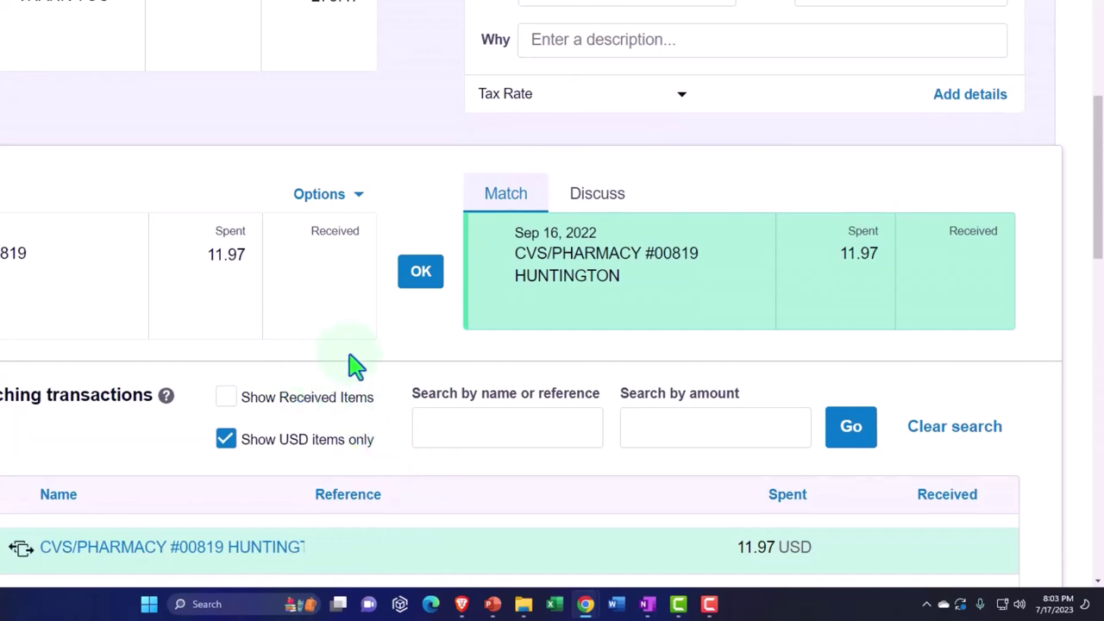
{"action": "left_click", "coordinate": [420, 278]}
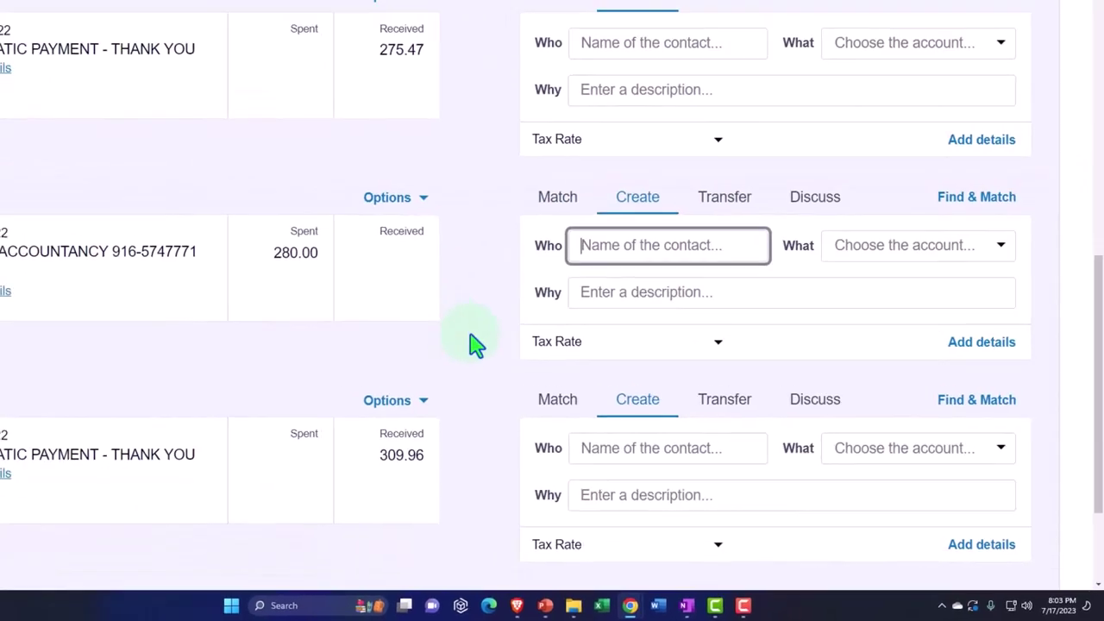
Update the Dec 31, 2022 Balance Sheet and review the Credit Card liability
{"action": "left_click", "coordinate": [211, 13]}
{"action": "scroll", "coordinate": [565, 296], "scroll_direction": "up", "scroll_amount": 10}
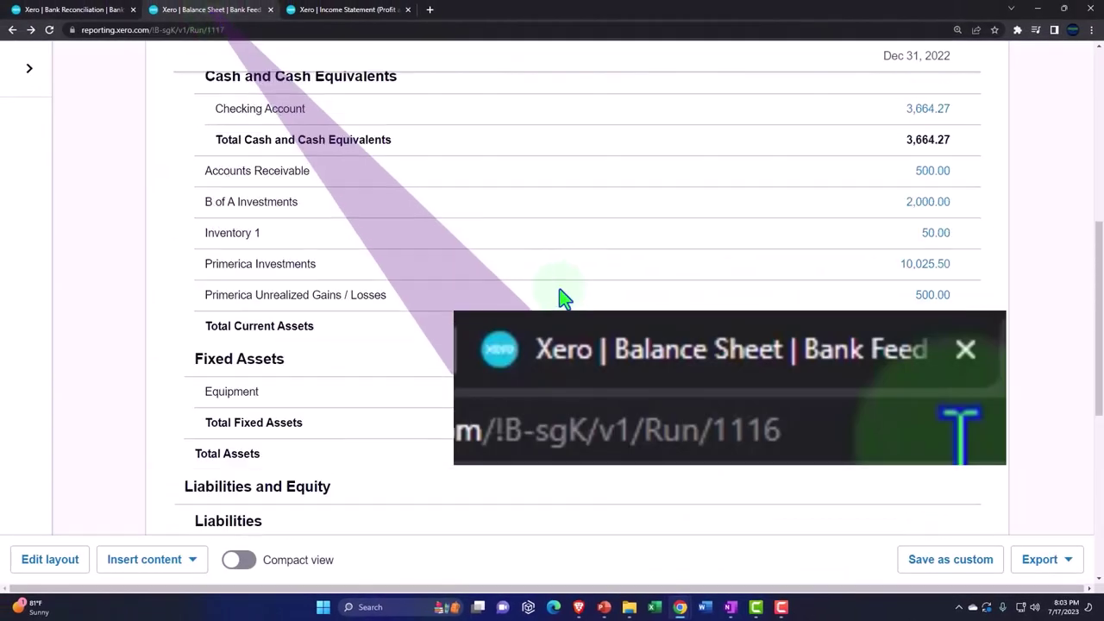
{"action": "left_click", "coordinate": [957, 145]}
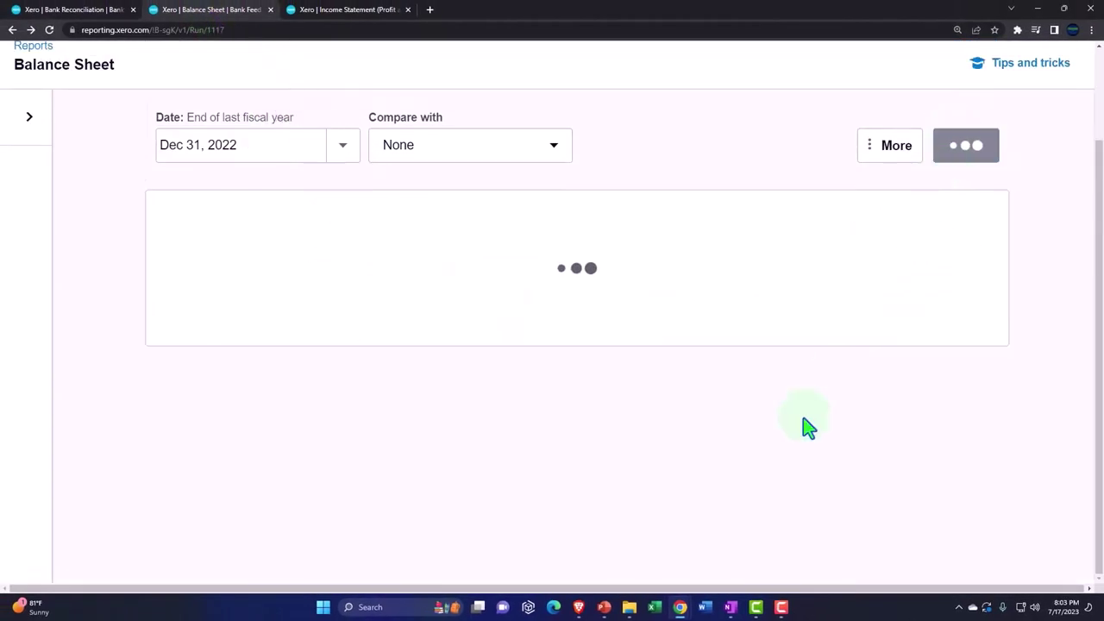
{"action": "scroll", "coordinate": [802, 425], "scroll_direction": "down", "scroll_amount": 8}
{"action": "scroll", "coordinate": [807, 426], "scroll_direction": "down", "scroll_amount": 1}
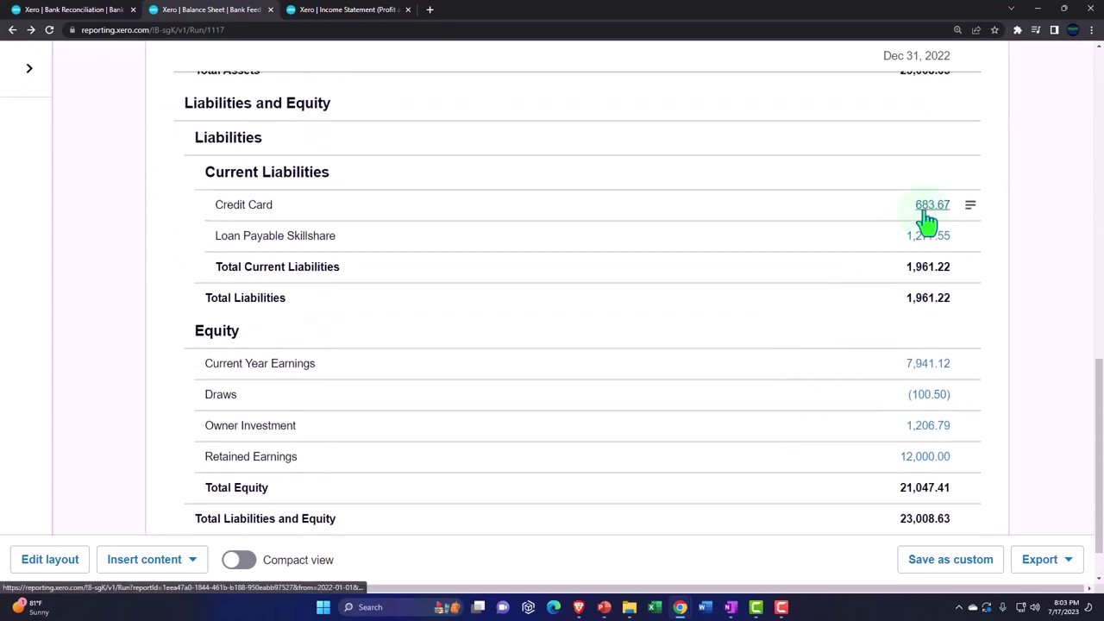
Update the 2022 Income Statement and review Auto - Gas under the operating expenses
{"action": "left_click", "coordinate": [353, 16]}
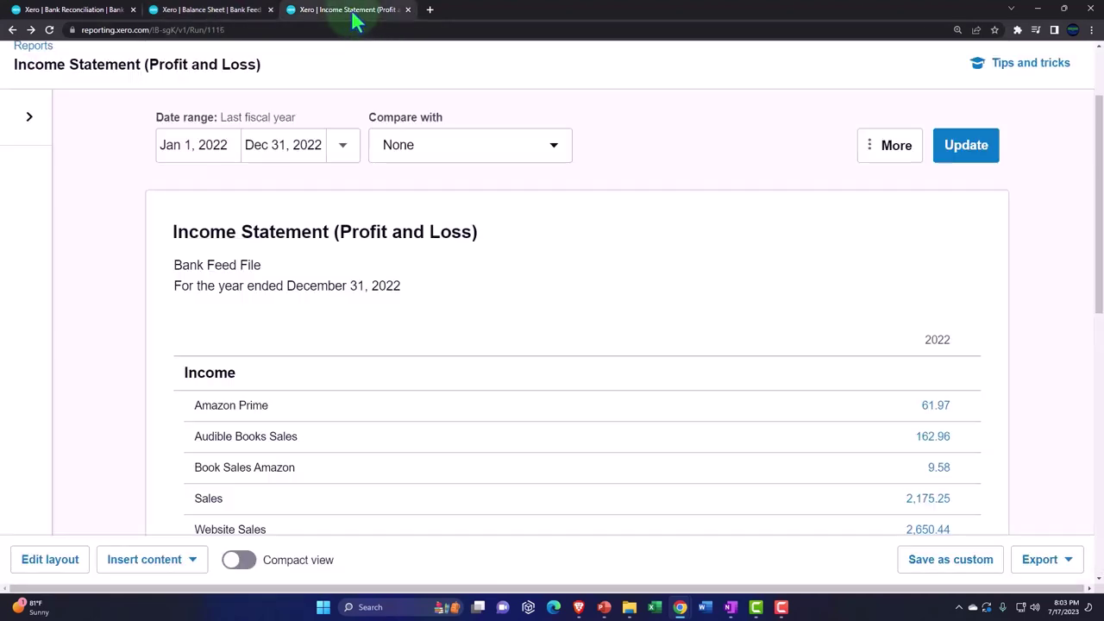
{"action": "left_click", "coordinate": [973, 157]}
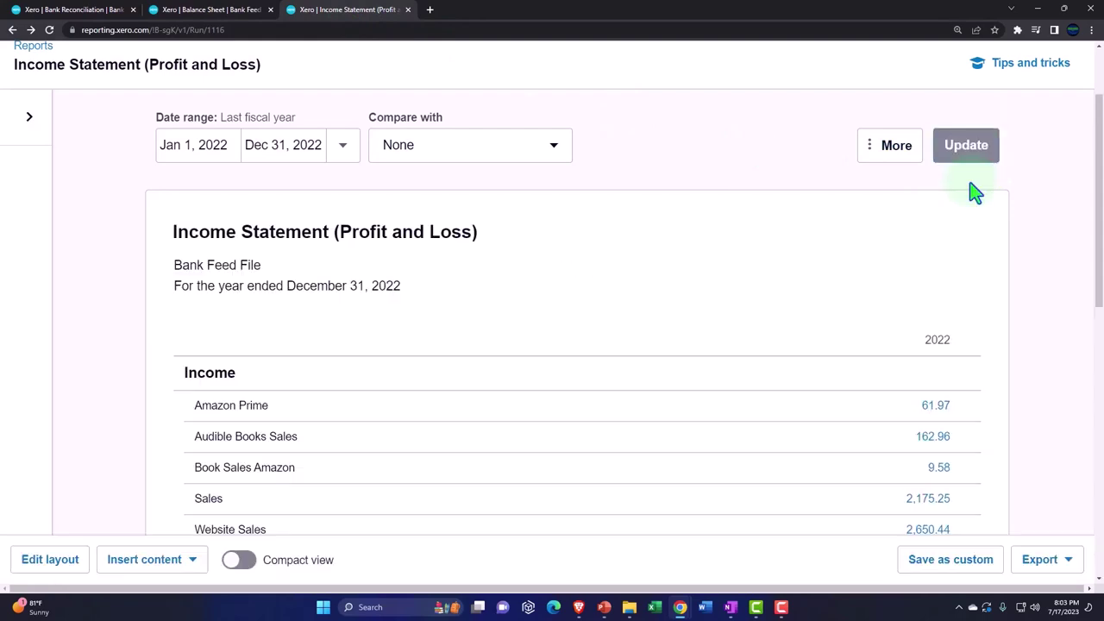
{"action": "scroll", "coordinate": [941, 284], "scroll_direction": "down", "scroll_amount": 1}
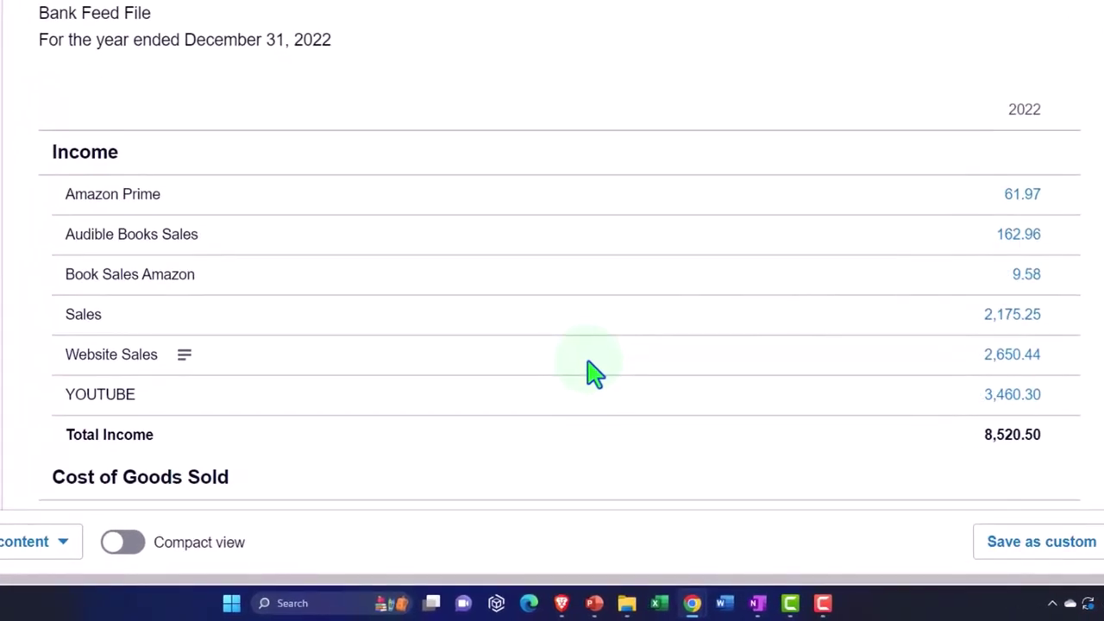
{"action": "scroll", "coordinate": [595, 371], "scroll_direction": "down", "scroll_amount": 6}
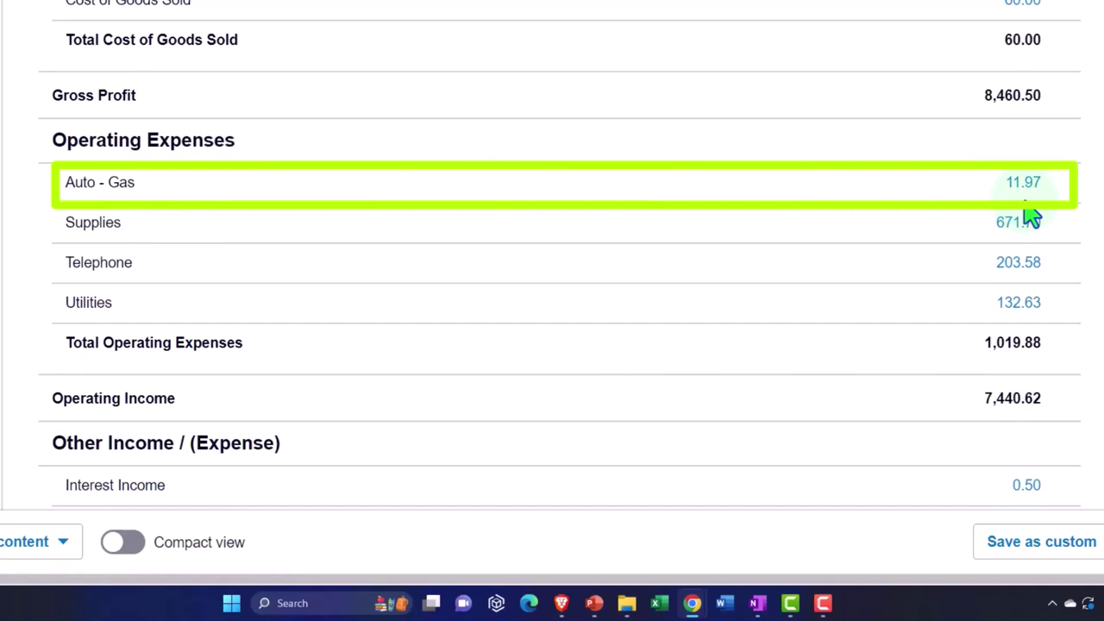
Return to the bank reconciliation and open the detailed entry for the Oct 5, 2022 Board Accountancy charge of 280.00
{"action": "left_click", "coordinate": [77, 6]}
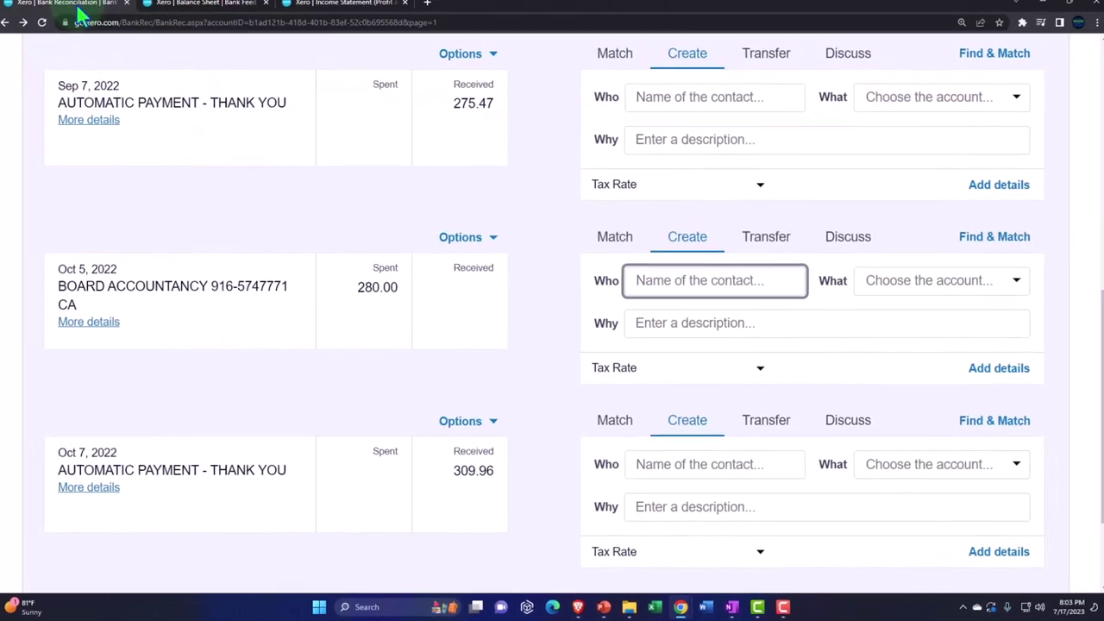
{"action": "scroll", "coordinate": [546, 289], "scroll_direction": "down", "scroll_amount": 2}
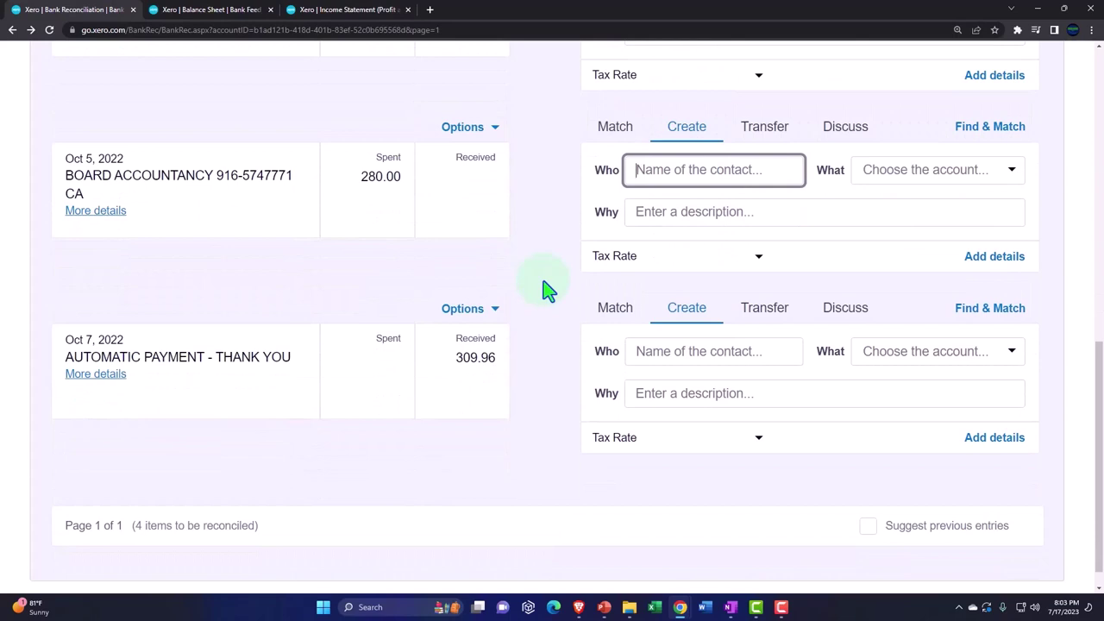
{"action": "scroll", "coordinate": [547, 289], "scroll_direction": "up", "scroll_amount": 2}
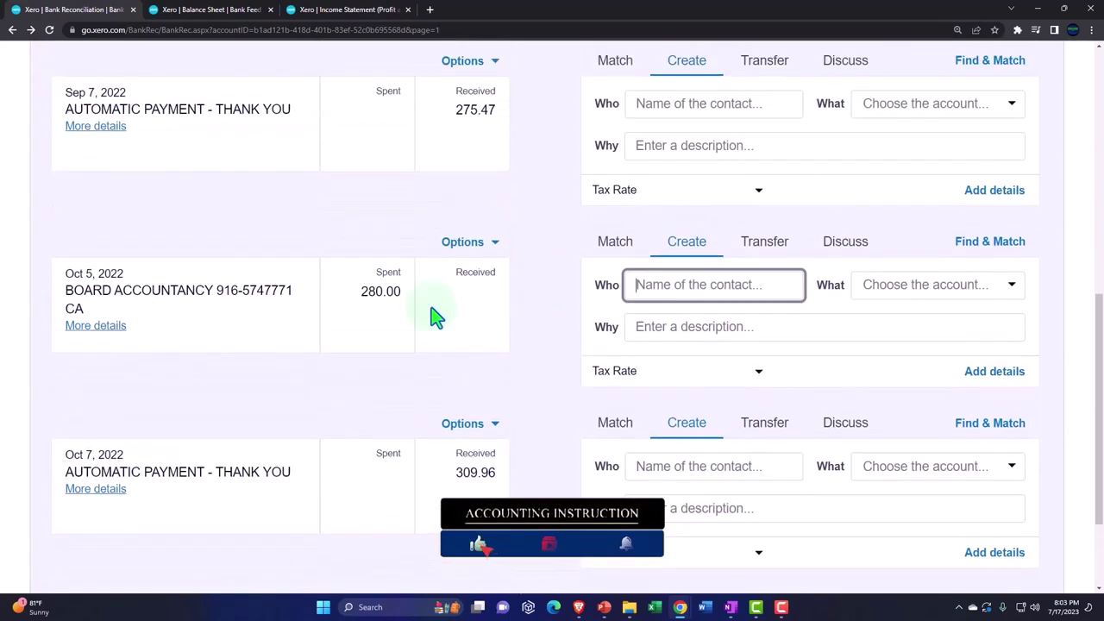
{"action": "left_click", "coordinate": [984, 377]}
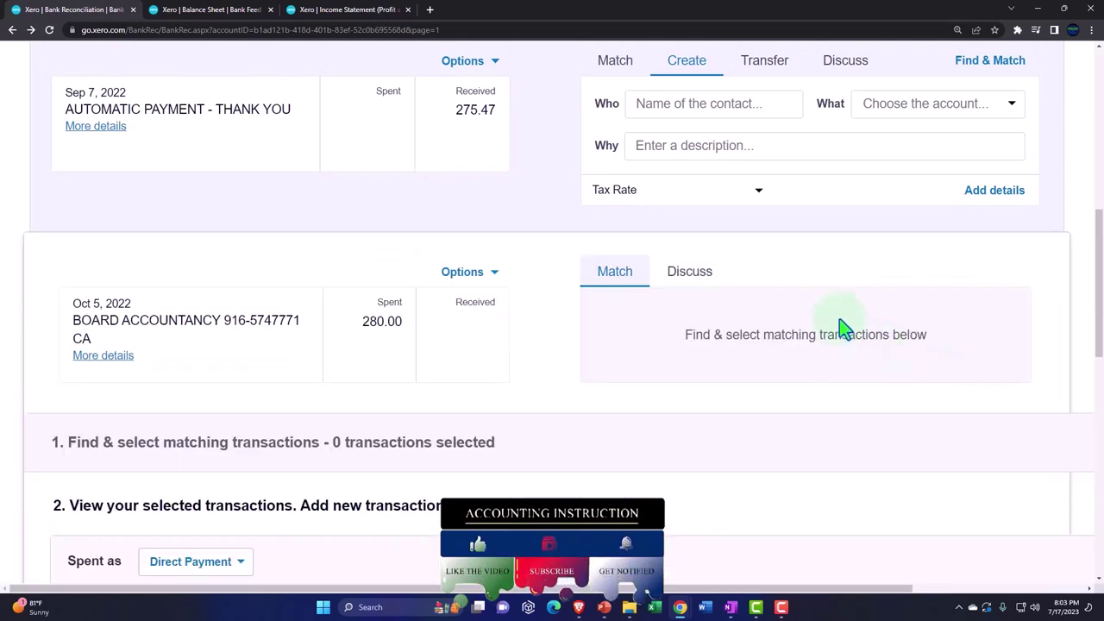
Start adding a new account from the 280.00 Board Accountancy line and give it the code 6050
{"action": "scroll", "coordinate": [682, 336], "scroll_direction": "down", "scroll_amount": 2}
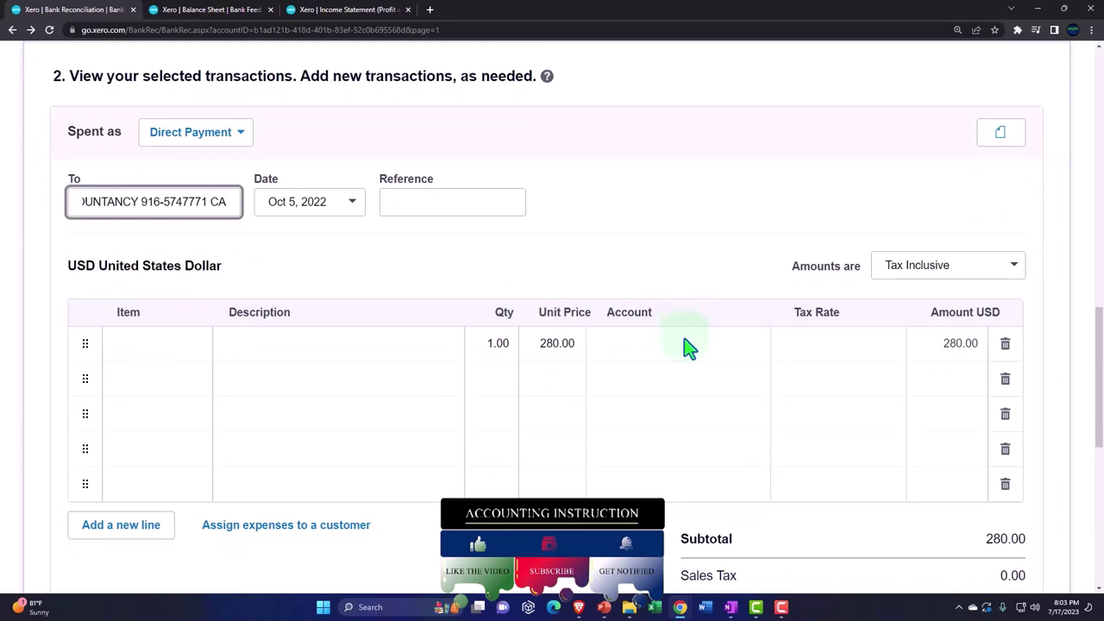
{"action": "left_click", "coordinate": [687, 347]}
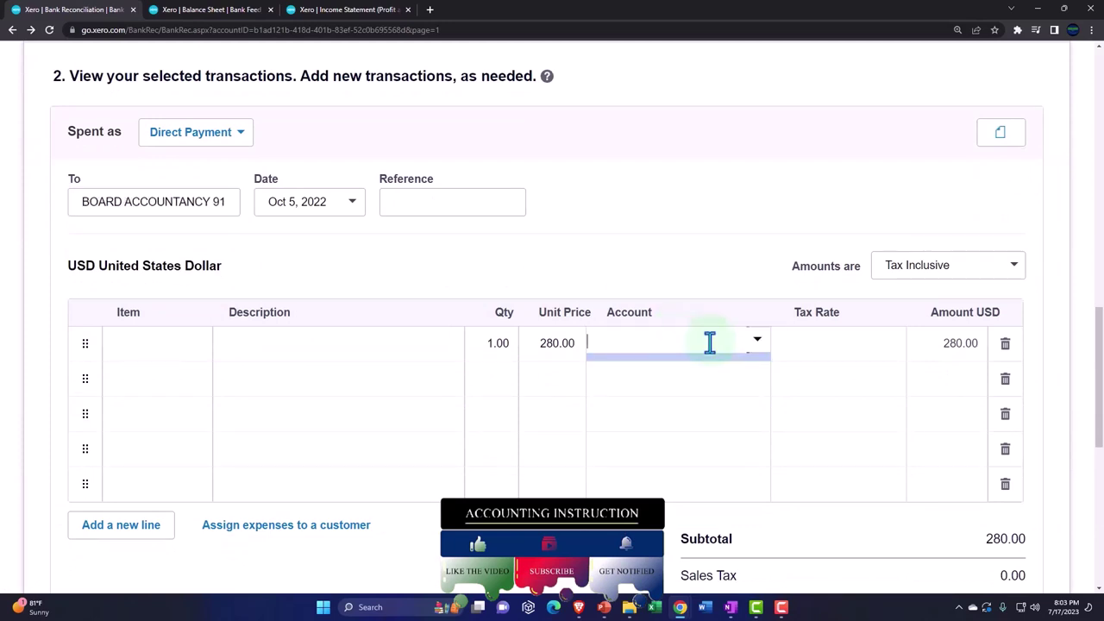
{"action": "left_click", "coordinate": [756, 346]}
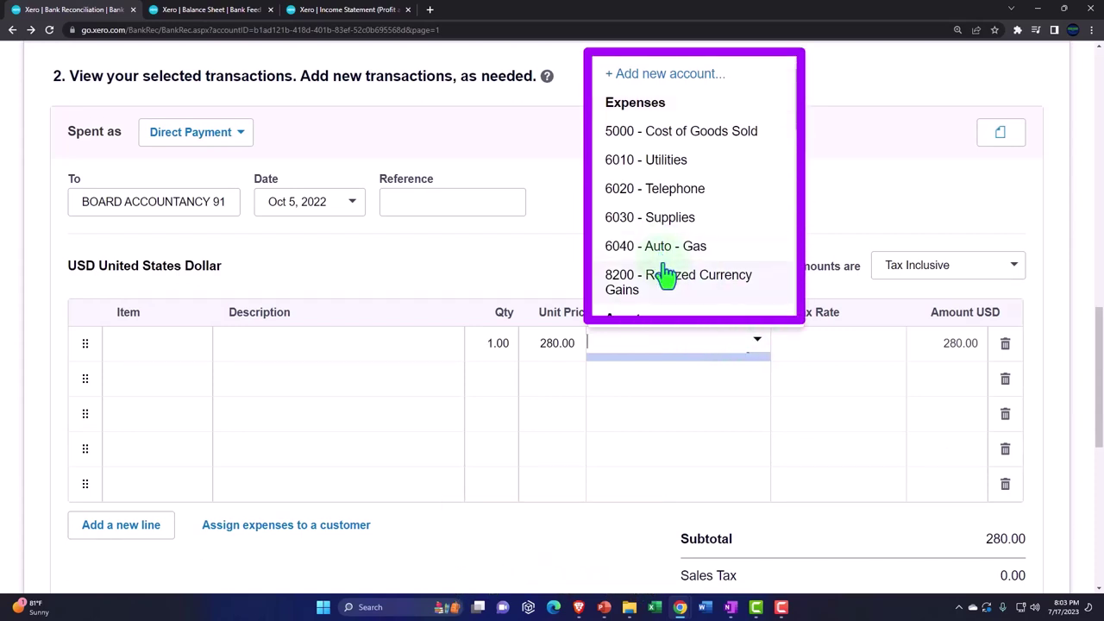
{"action": "left_click", "coordinate": [666, 76]}
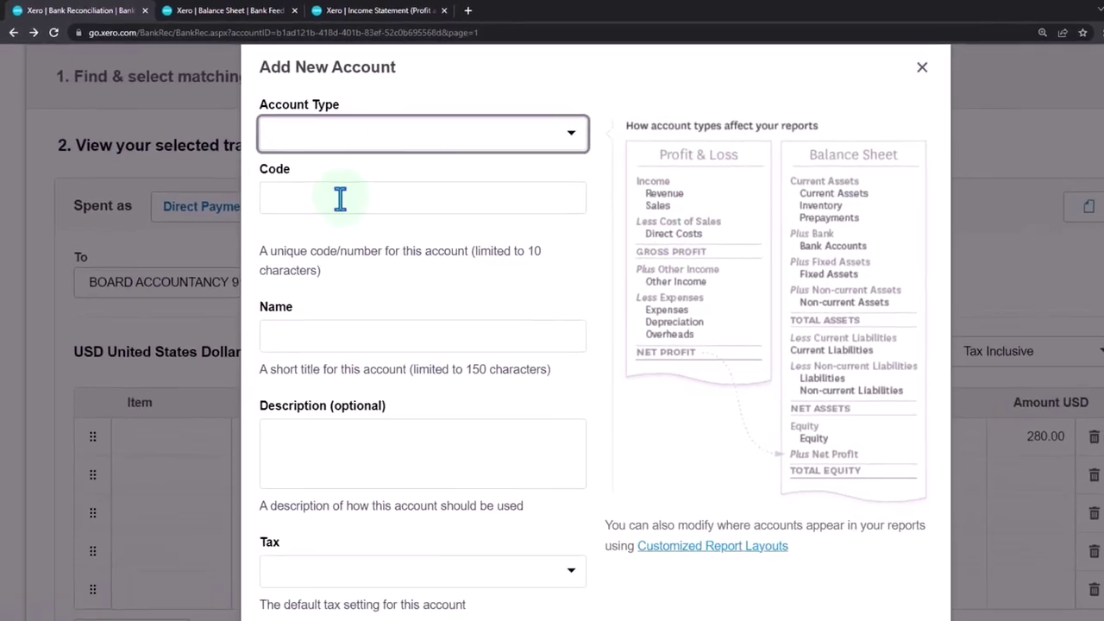
{"action": "left_click", "coordinate": [341, 199]}
{"action": "type", "text": "6050"}
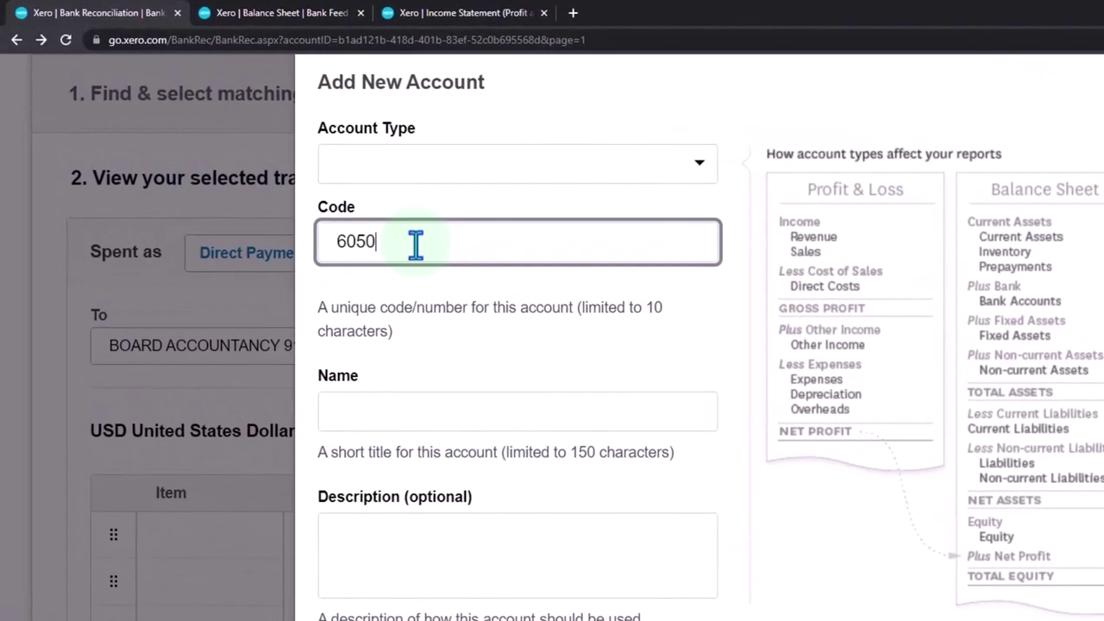
Name the new account Dues & Subscriptions and try to save it
{"action": "left_click", "coordinate": [466, 158]}
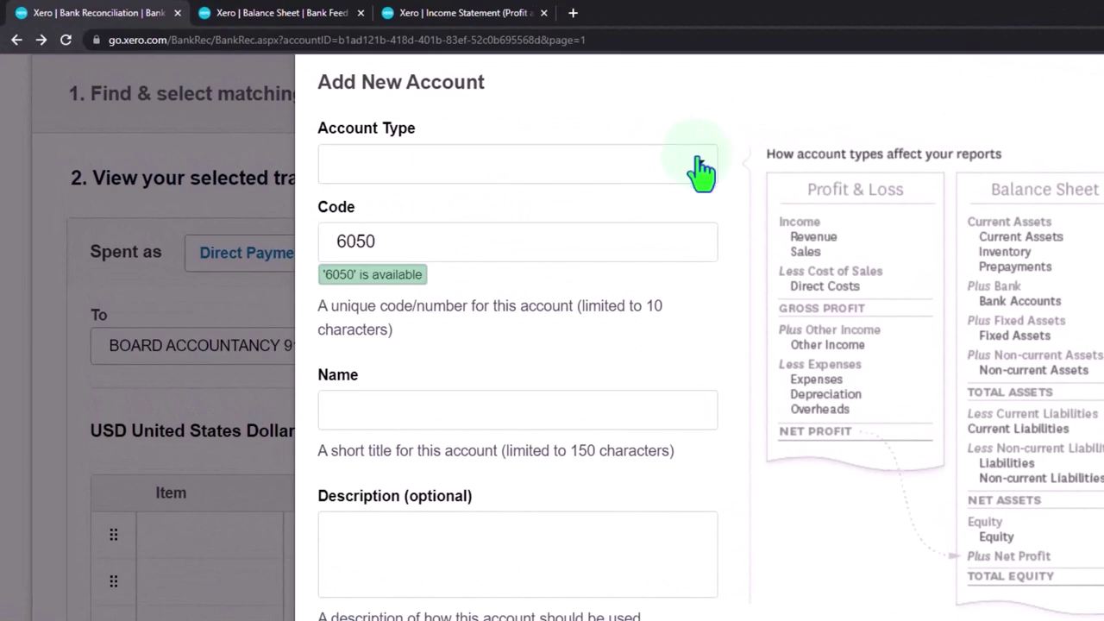
{"action": "left_click", "coordinate": [701, 173]}
{"action": "scroll", "coordinate": [587, 346], "scroll_direction": "down", "scroll_amount": 3}
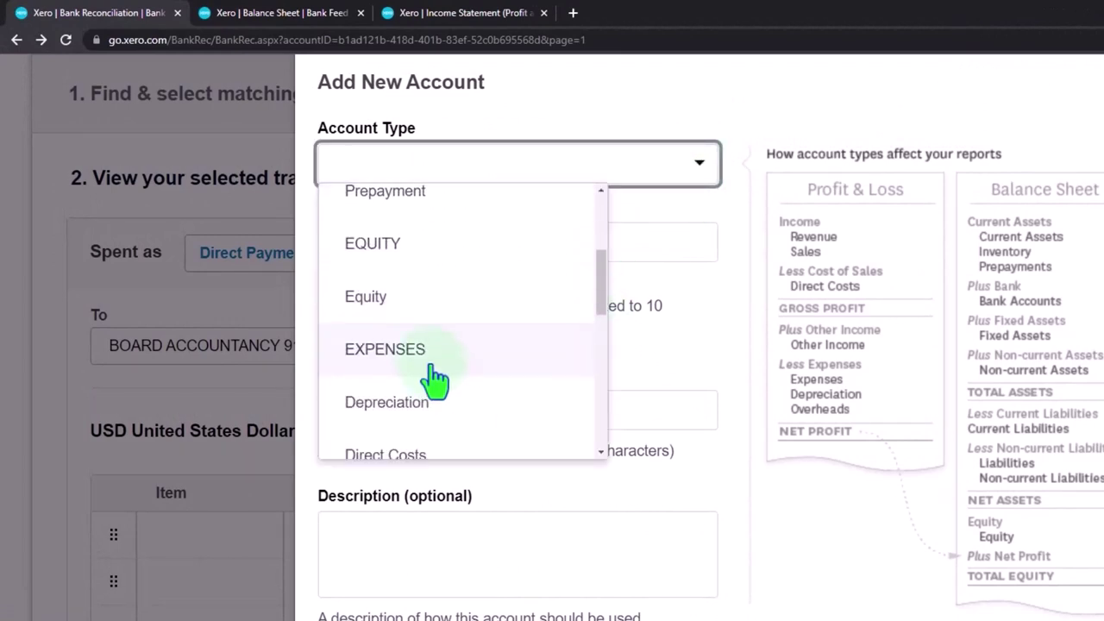
{"action": "left_click", "coordinate": [431, 367]}
{"action": "left_click", "coordinate": [406, 412]}
{"action": "type", "text": "Dues "}
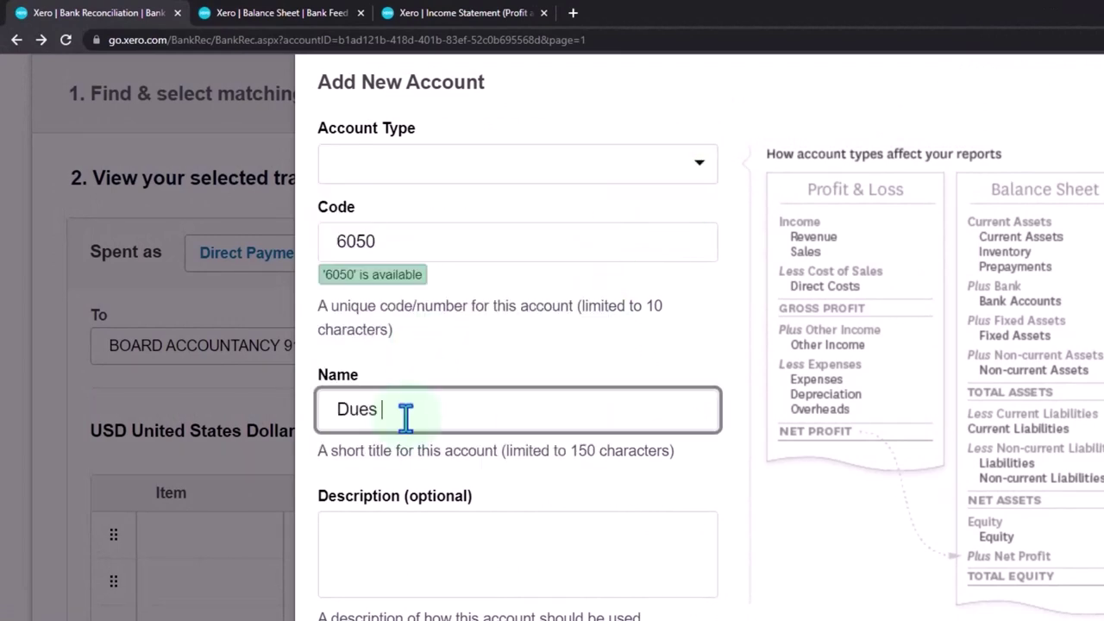
{"action": "type", "text": "& Subscriptions"}
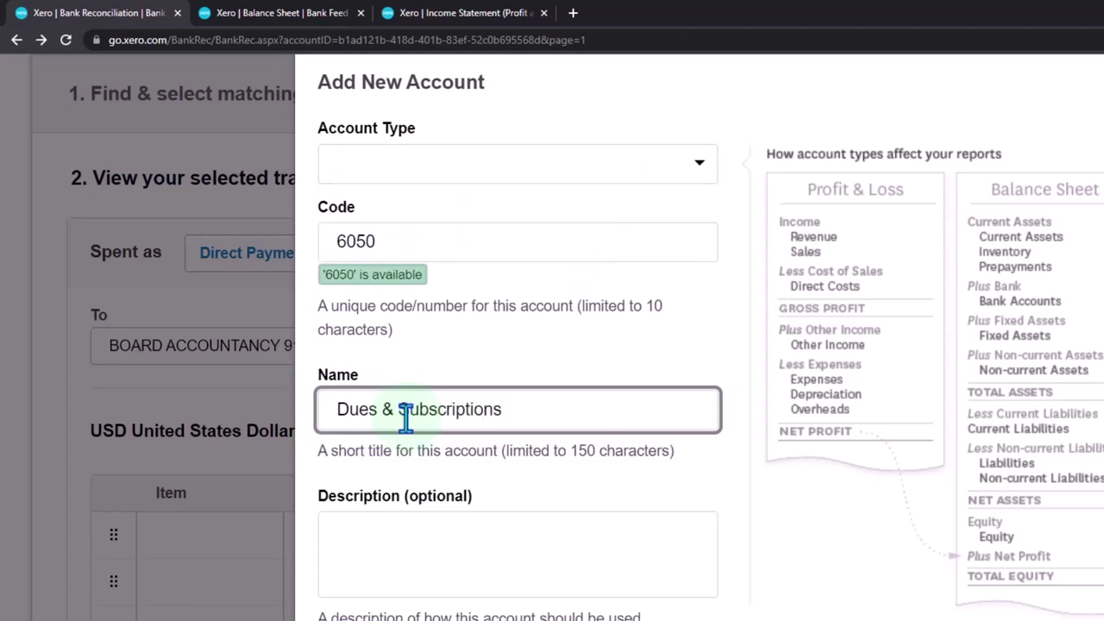
{"action": "scroll", "coordinate": [401, 414], "scroll_direction": "down", "scroll_amount": 3}
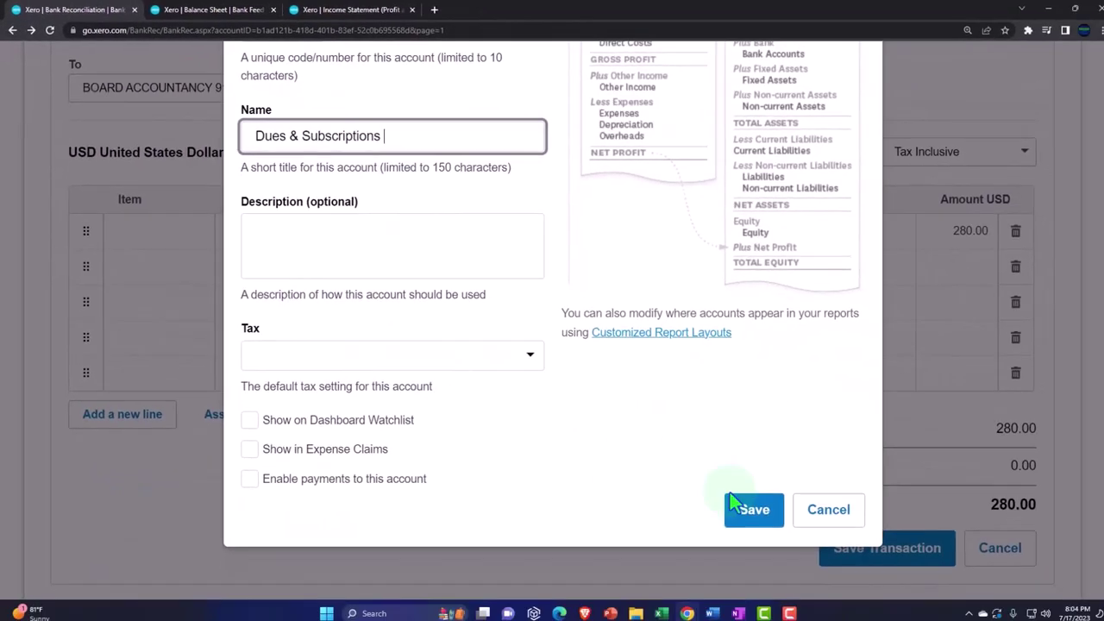
{"action": "left_click", "coordinate": [743, 508]}
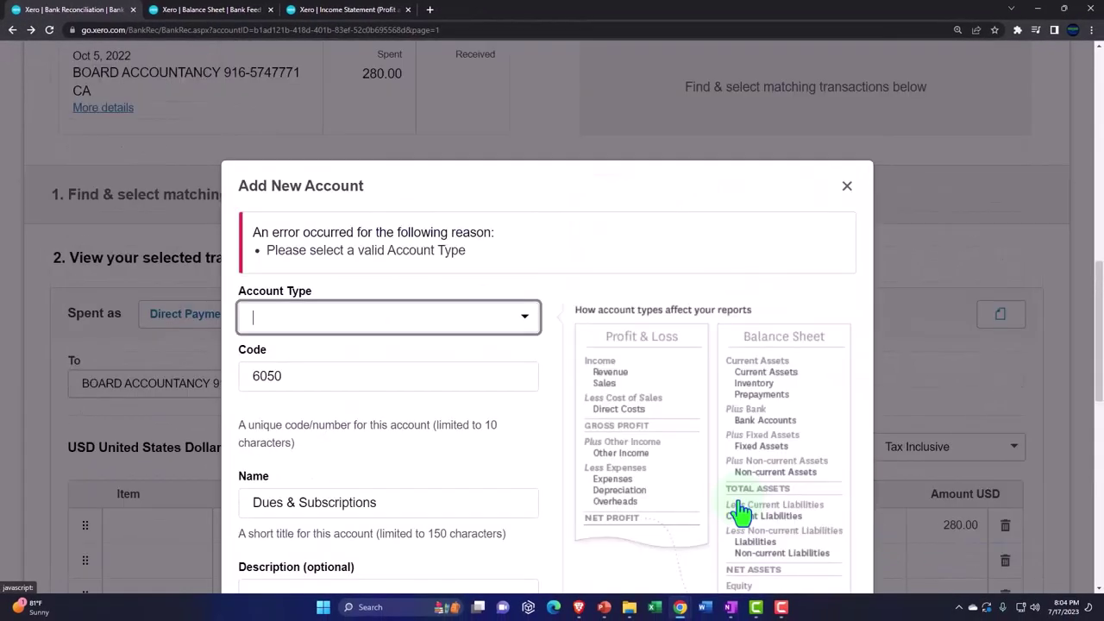
Set the Dues & Subscriptions account's type to Expense and try saving the account again
{"action": "left_click", "coordinate": [529, 320]}
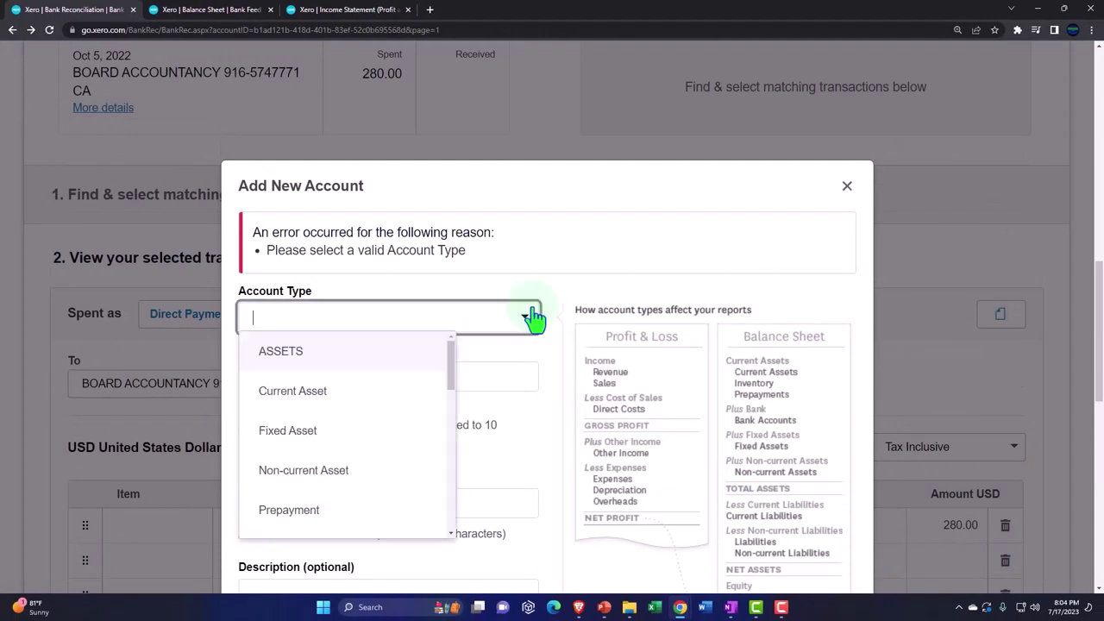
{"action": "scroll", "coordinate": [429, 429], "scroll_direction": "down", "scroll_amount": 2}
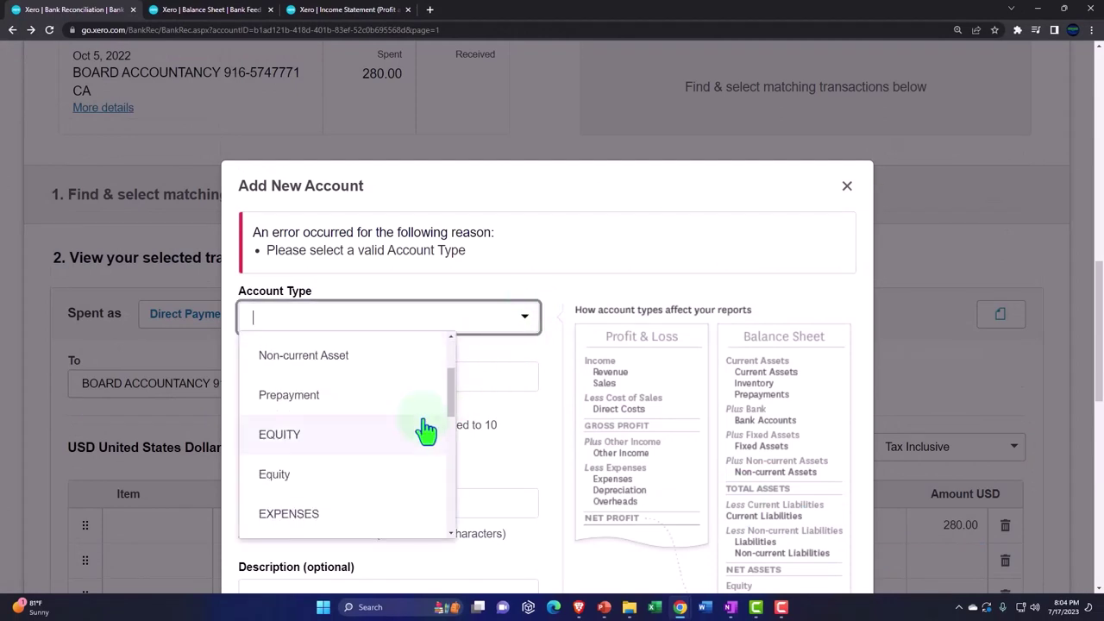
{"action": "scroll", "coordinate": [426, 429], "scroll_direction": "down", "scroll_amount": 2}
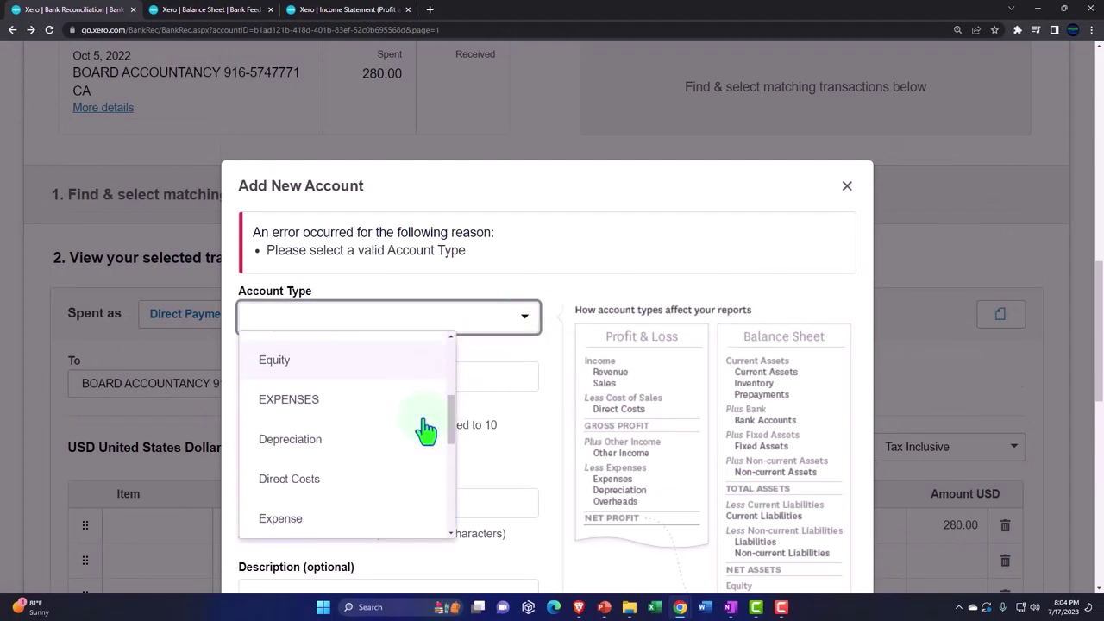
{"action": "scroll", "coordinate": [426, 429], "scroll_direction": "down", "scroll_amount": 1}
{"action": "left_click", "coordinate": [361, 463]}
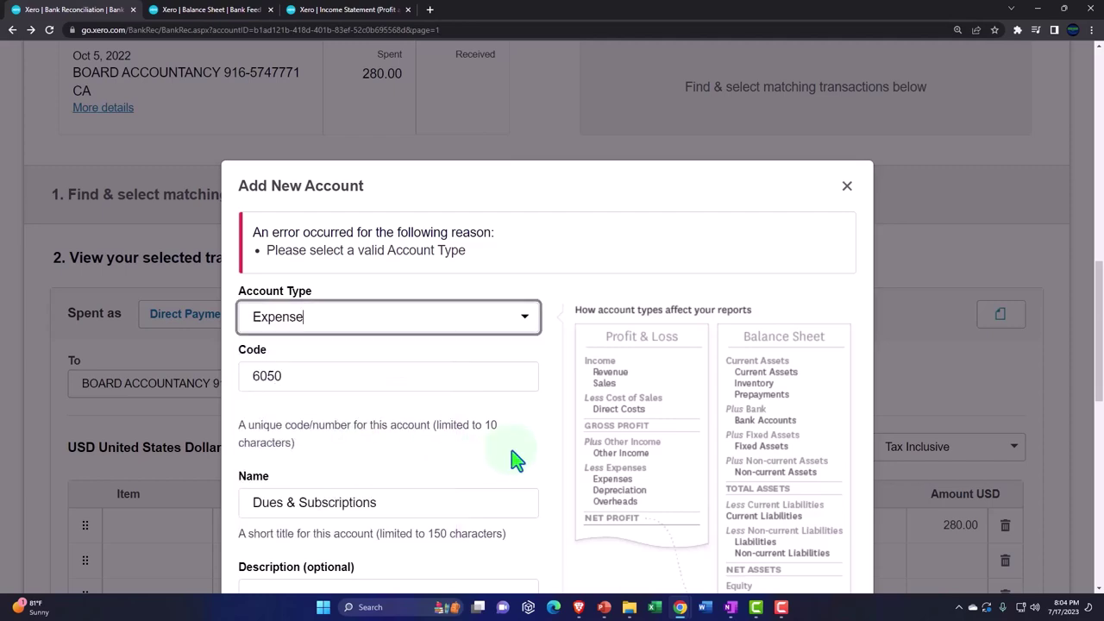
{"action": "scroll", "coordinate": [515, 457], "scroll_direction": "down", "scroll_amount": 5}
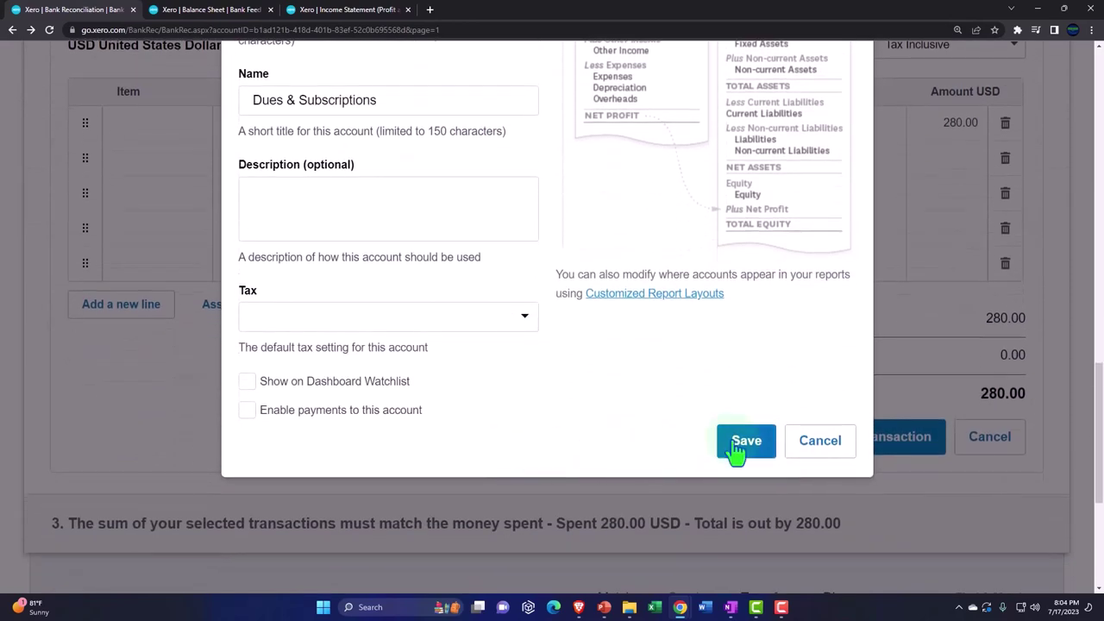
{"action": "left_click", "coordinate": [739, 439]}
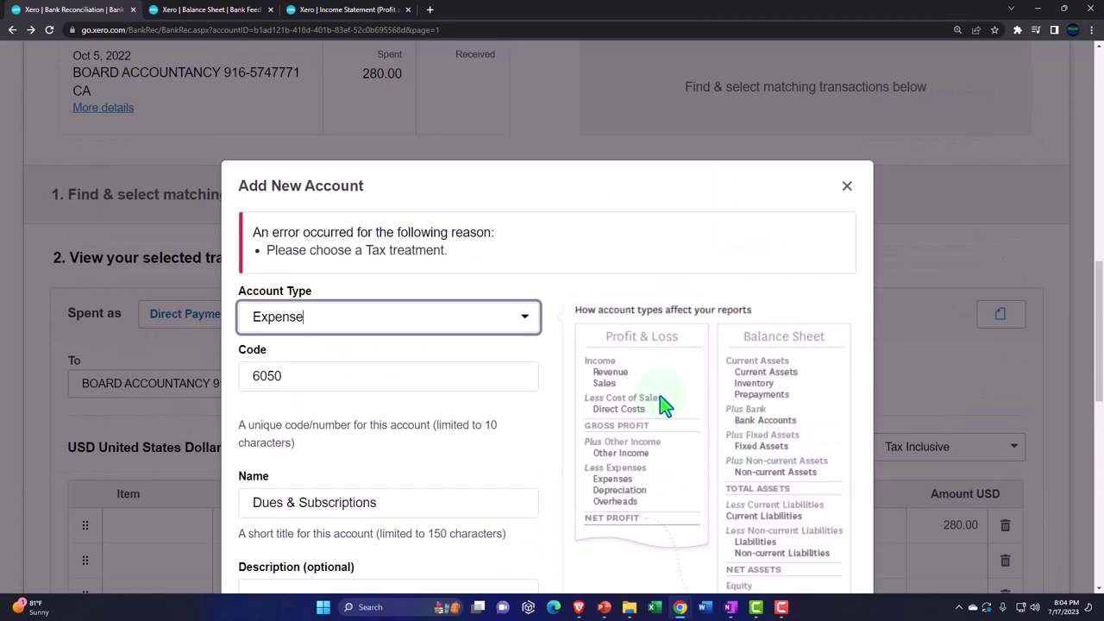
Set the new account's default tax to Tax Exempt (0%) and save the account
{"action": "scroll", "coordinate": [669, 399], "scroll_direction": "down", "scroll_amount": 2}
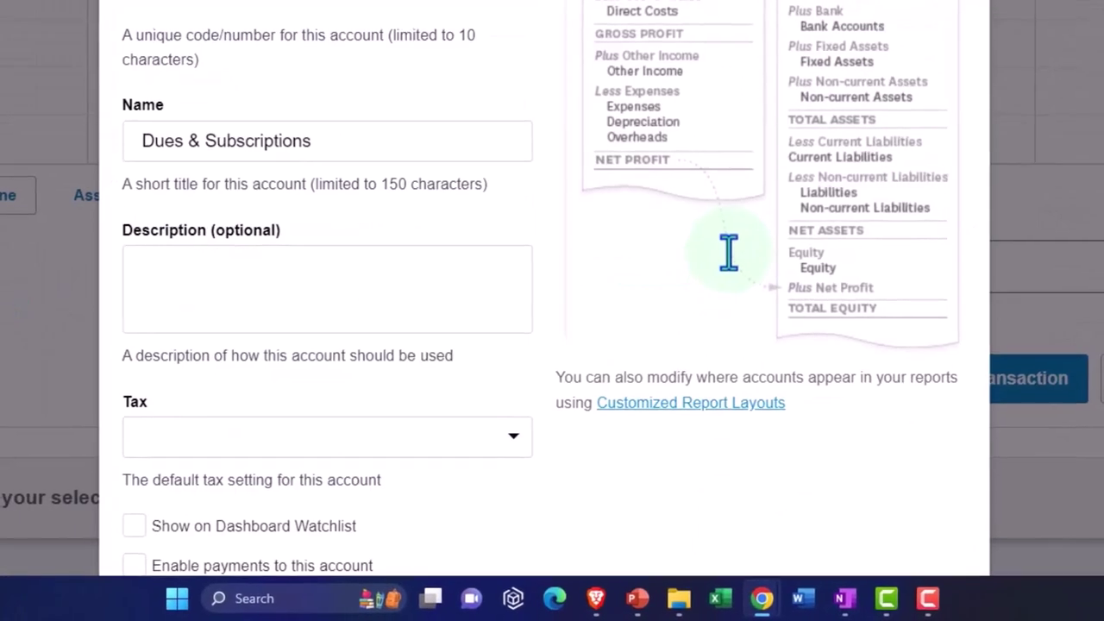
{"action": "scroll", "coordinate": [729, 252], "scroll_direction": "down", "scroll_amount": 3}
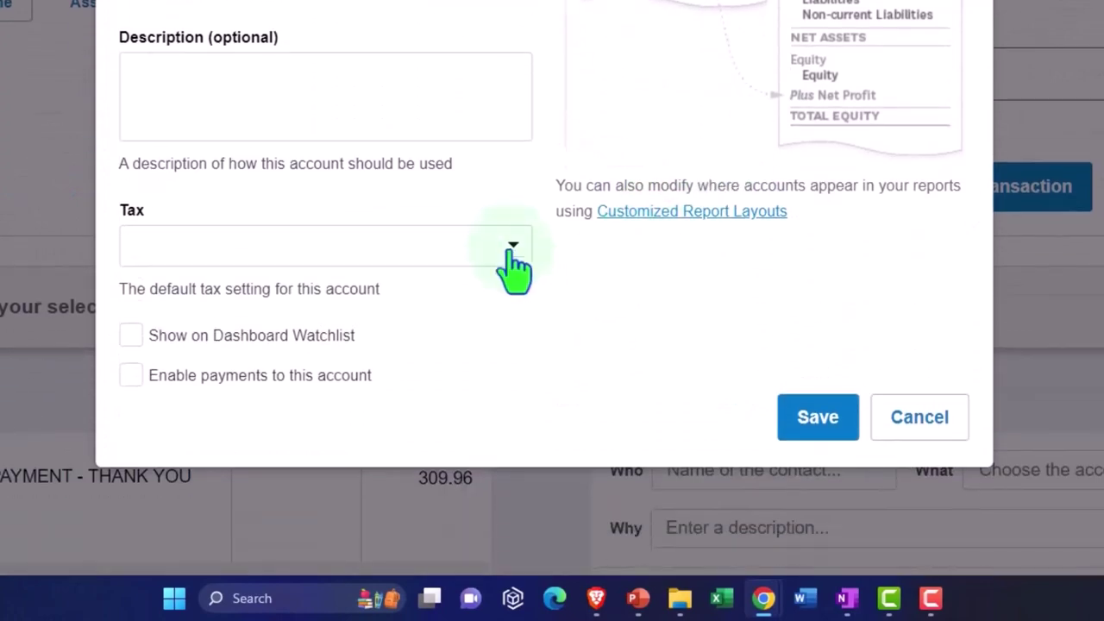
{"action": "left_click", "coordinate": [514, 251]}
{"action": "left_click", "coordinate": [272, 341]}
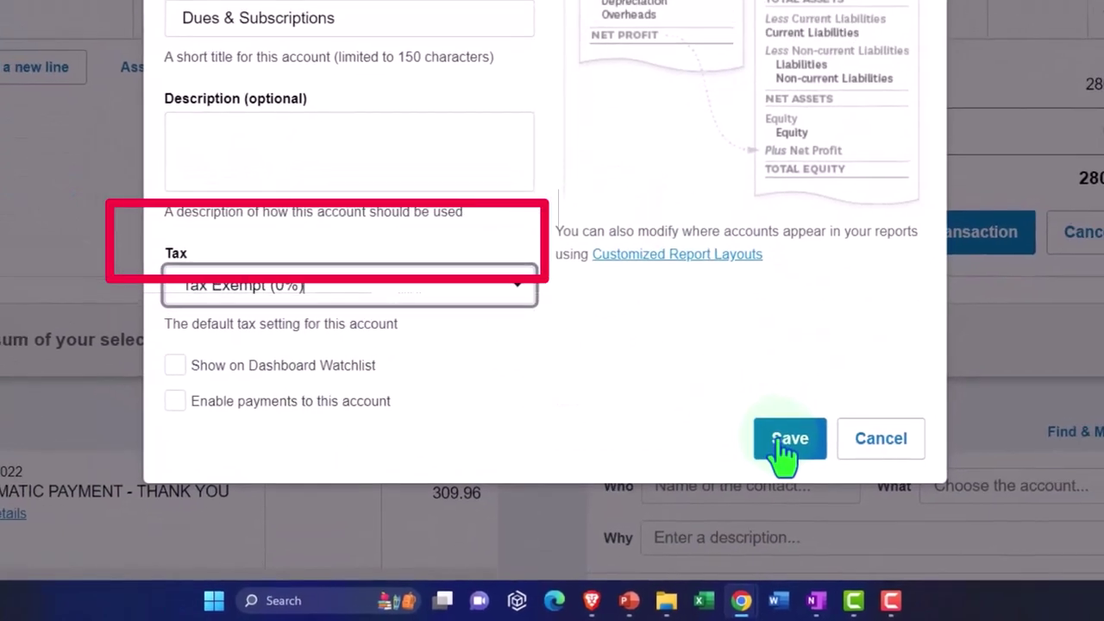
{"action": "left_click", "coordinate": [787, 444]}
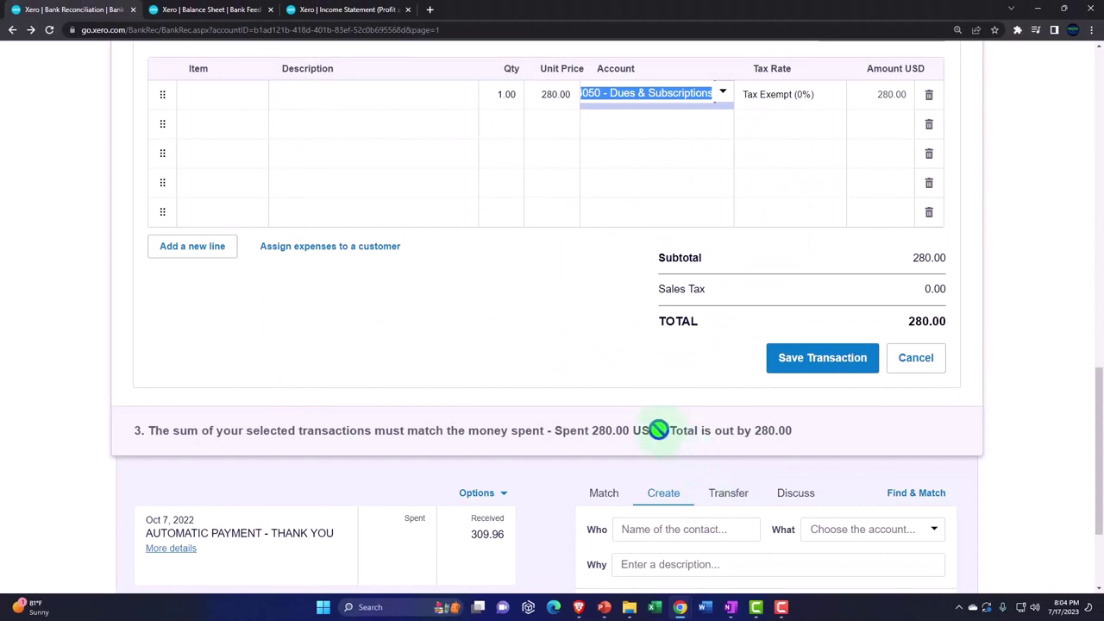
Save the 280.00 Board Accountancy payment coded to 6050 - Dues & Subscriptions and reconcile it with its statement line
{"action": "scroll", "coordinate": [658, 428], "scroll_direction": "up", "scroll_amount": 1}
{"action": "key", "text": "Tab"}
{"action": "scroll", "coordinate": [515, 413], "scroll_direction": "up", "scroll_amount": 3}
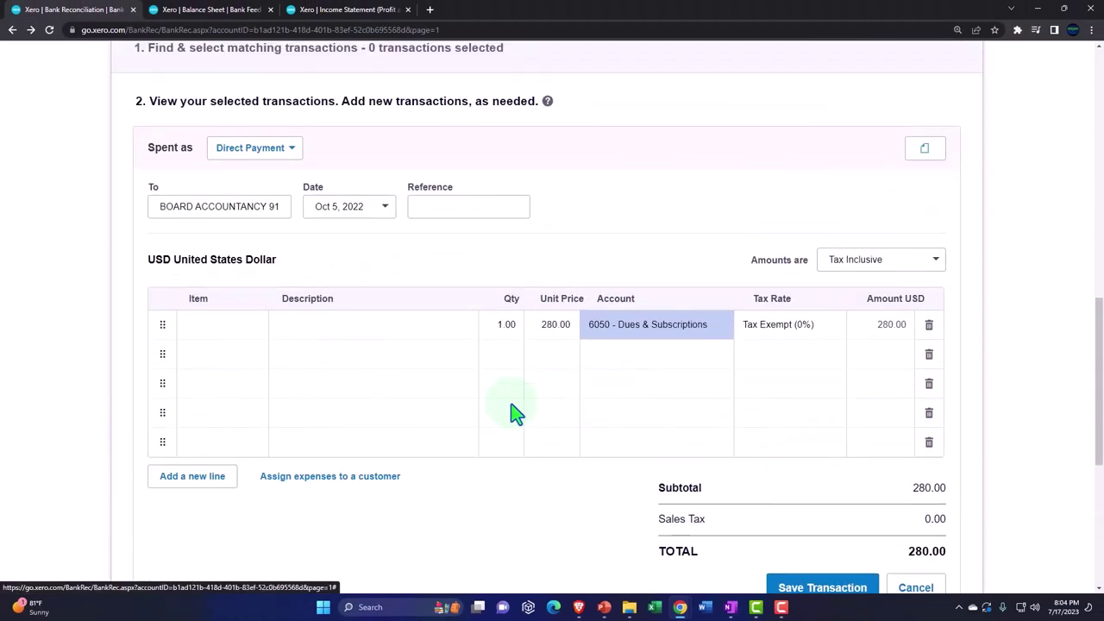
{"action": "scroll", "coordinate": [515, 412], "scroll_direction": "down", "scroll_amount": 3}
{"action": "scroll", "coordinate": [516, 412], "scroll_direction": "down", "scroll_amount": 1}
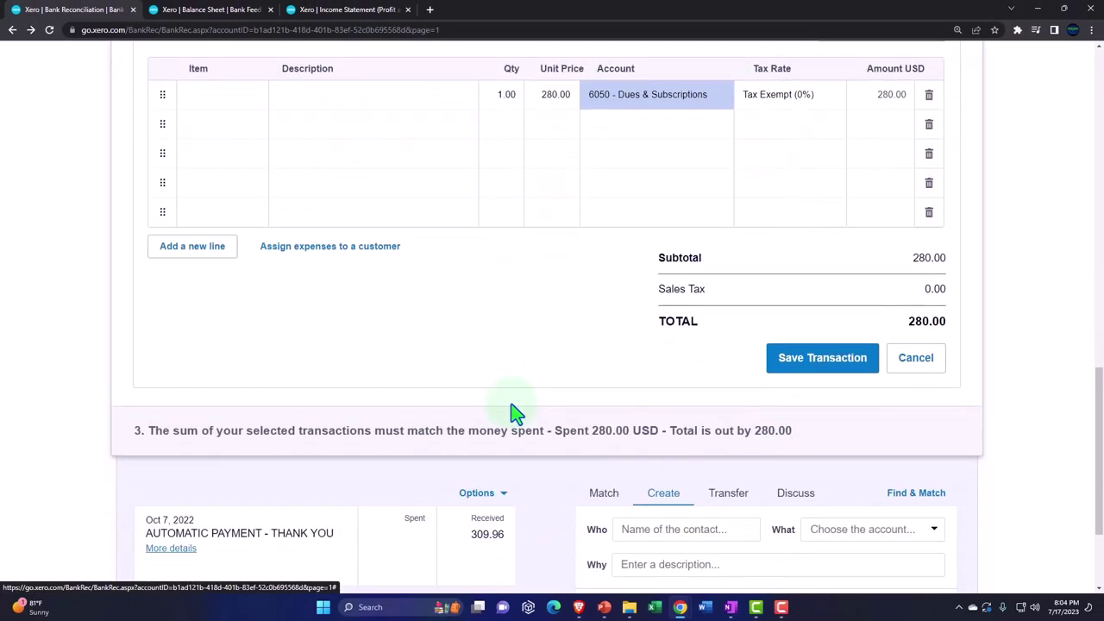
{"action": "left_click", "coordinate": [811, 366]}
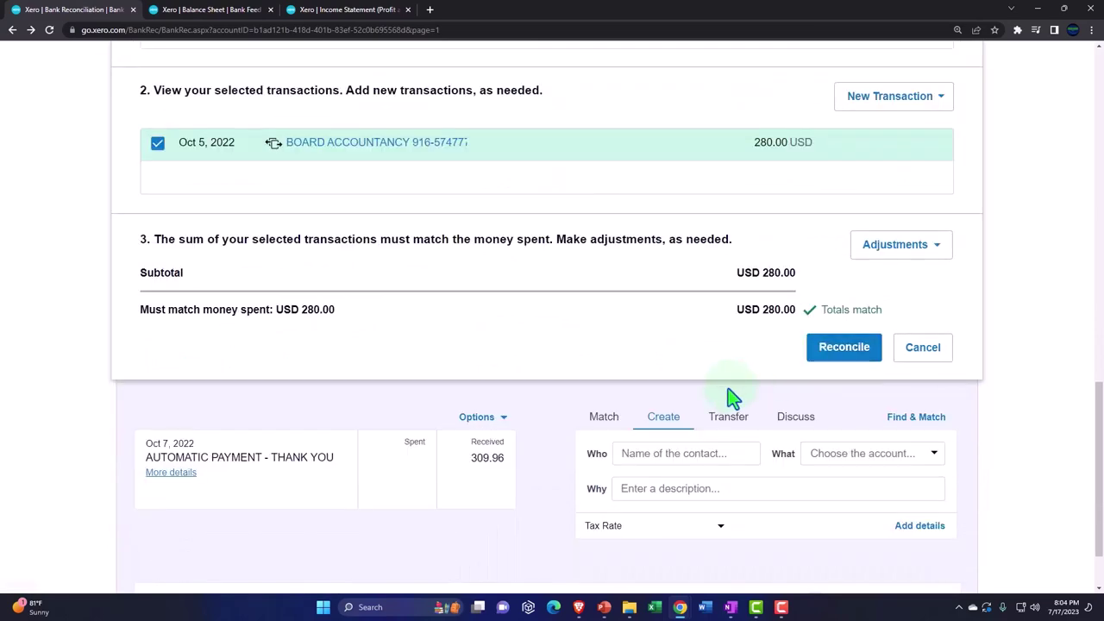
{"action": "scroll", "coordinate": [729, 397], "scroll_direction": "up", "scroll_amount": 5}
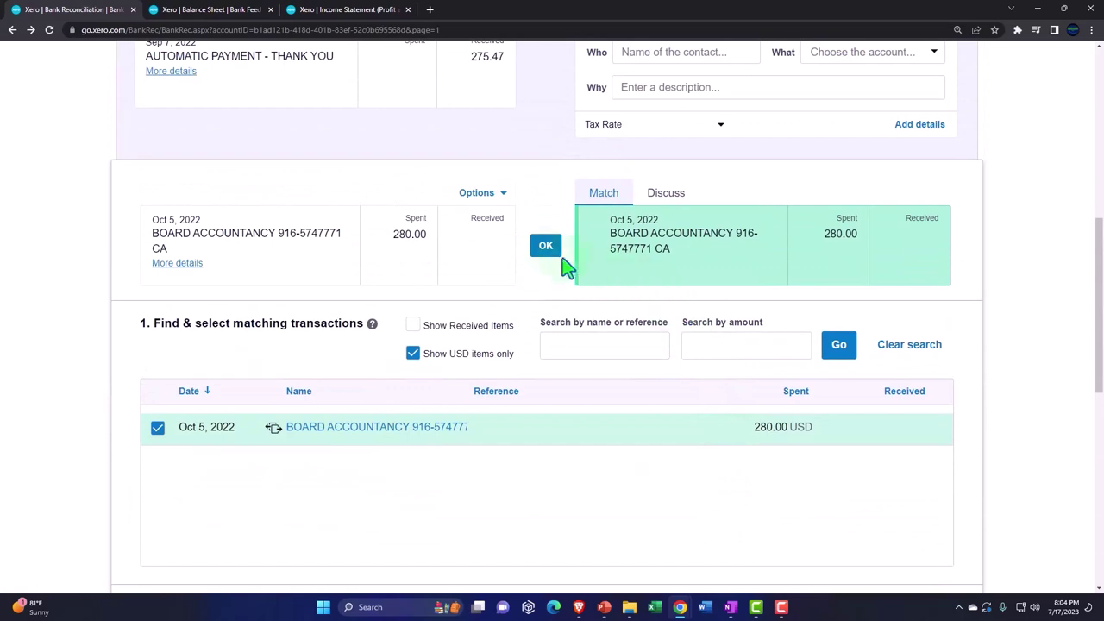
{"action": "left_click", "coordinate": [546, 257]}
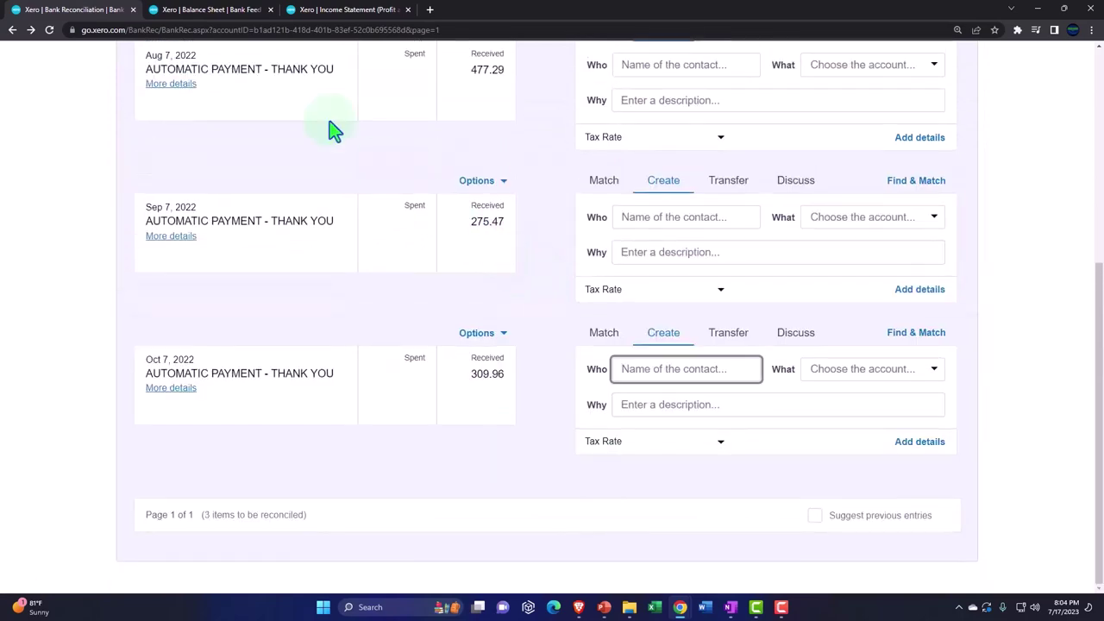
Update the Dec 31, 2022 Balance Sheet and examine the Credit Card balance under current liabilities
{"action": "left_click", "coordinate": [232, 12]}
{"action": "scroll", "coordinate": [653, 241], "scroll_direction": "up", "scroll_amount": 4}
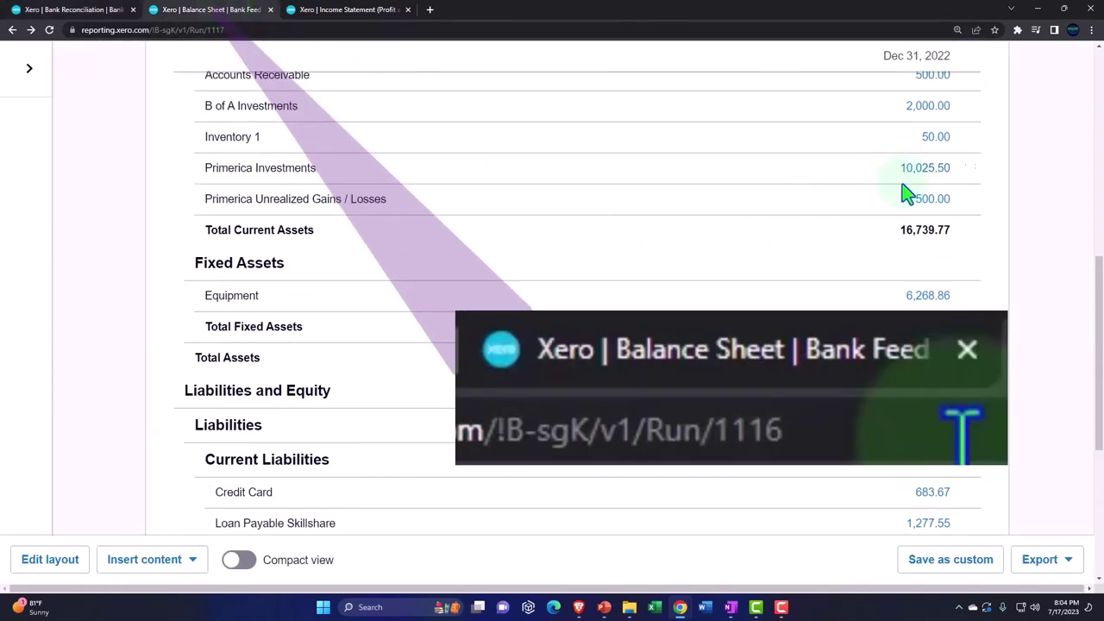
{"action": "scroll", "coordinate": [908, 193], "scroll_direction": "up", "scroll_amount": 10}
{"action": "left_click", "coordinate": [956, 154]}
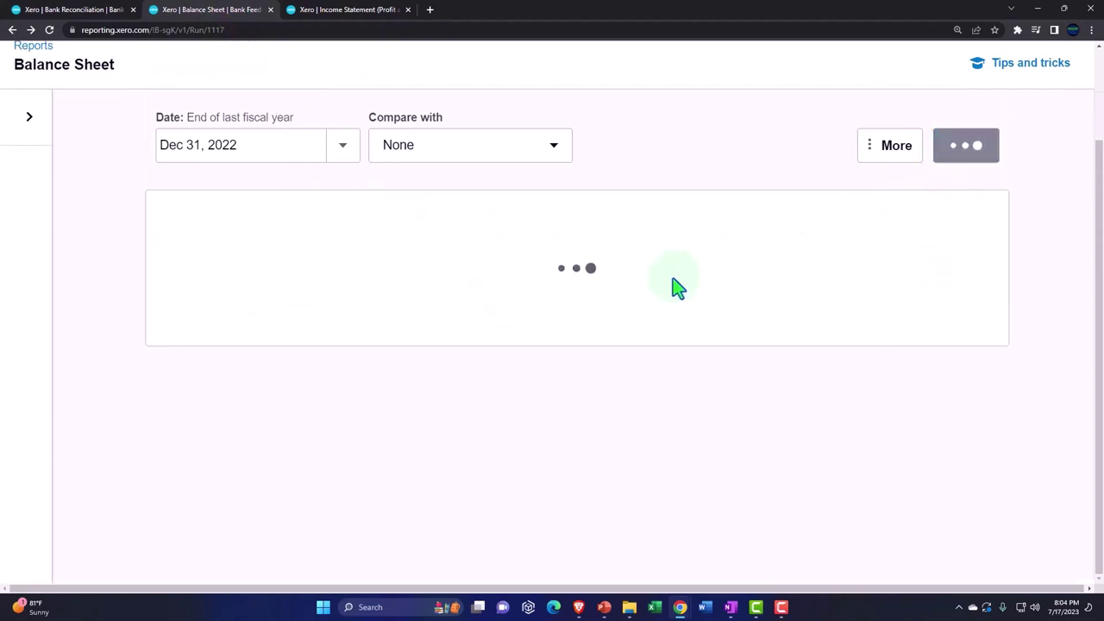
{"action": "key", "text": "ctrl+plus"}
{"action": "scroll", "coordinate": [561, 377], "scroll_direction": "down", "scroll_amount": 15}
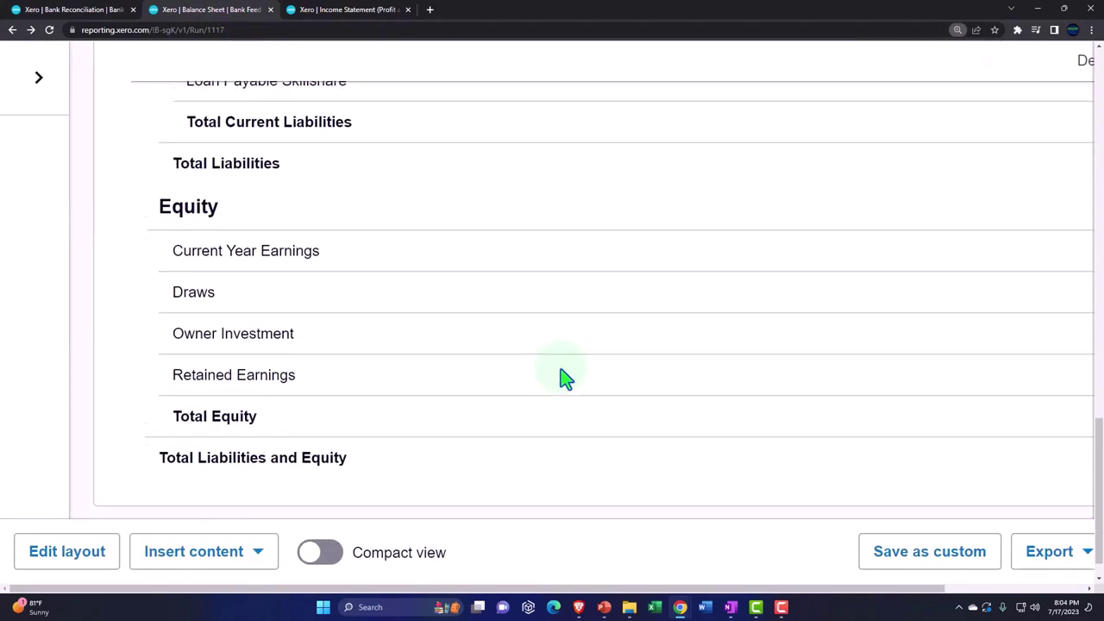
{"action": "scroll", "coordinate": [562, 377], "scroll_direction": "up", "scroll_amount": 3}
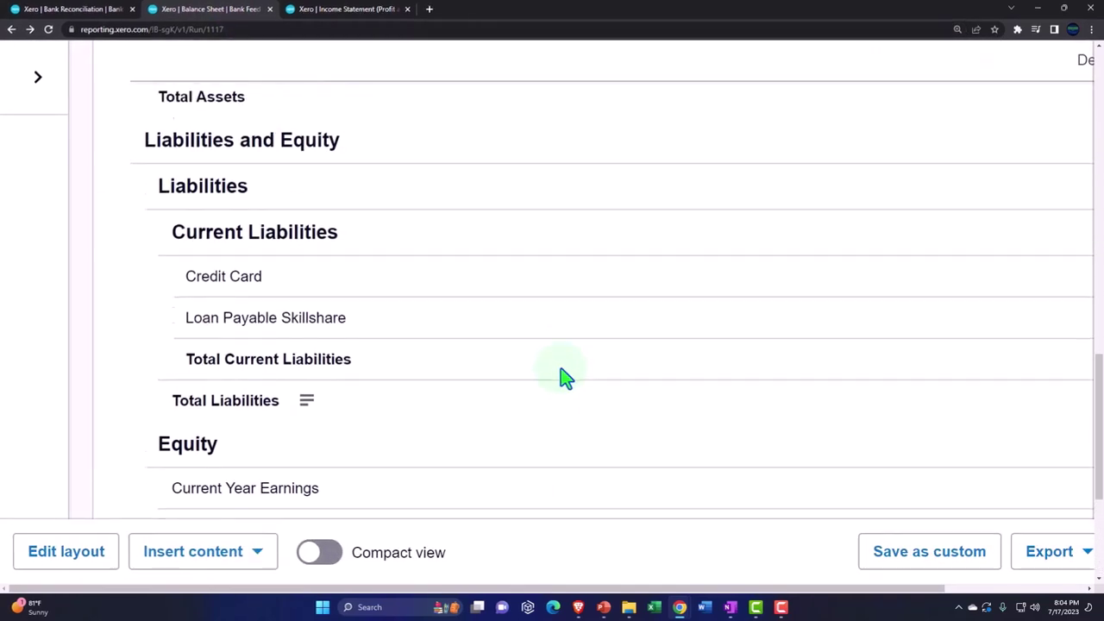
{"action": "key", "text": "ctrl+minus"}
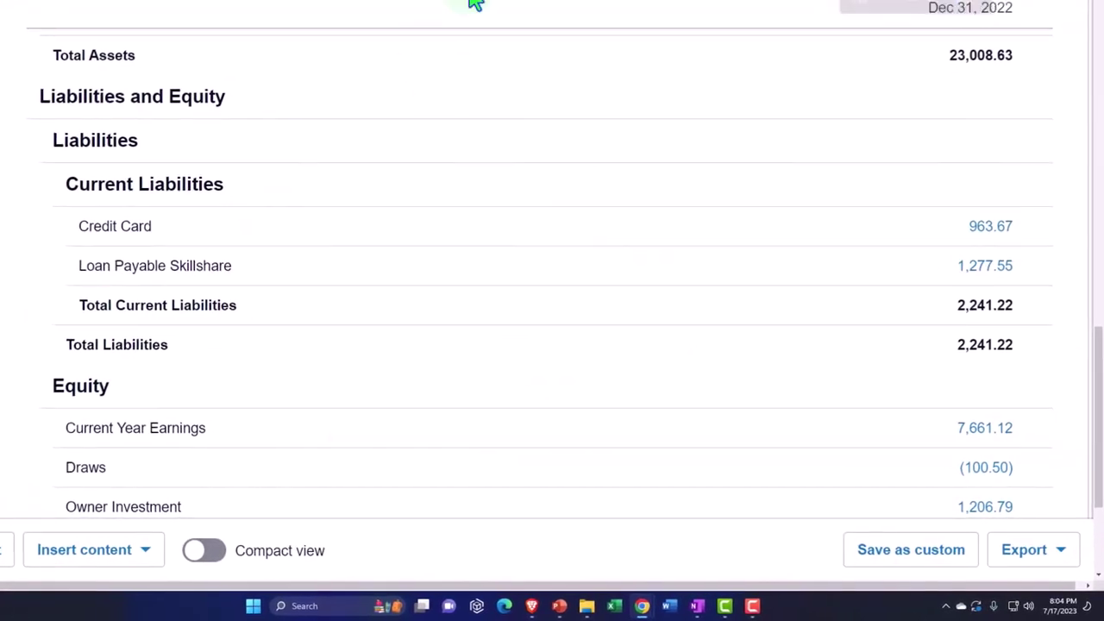
Check Dues & Subscriptions under operating expenses in the updated 2022 Income Statement, and return to the bank reconciliation
{"action": "scroll", "coordinate": [552, 172], "scroll_direction": "up", "scroll_amount": 20}
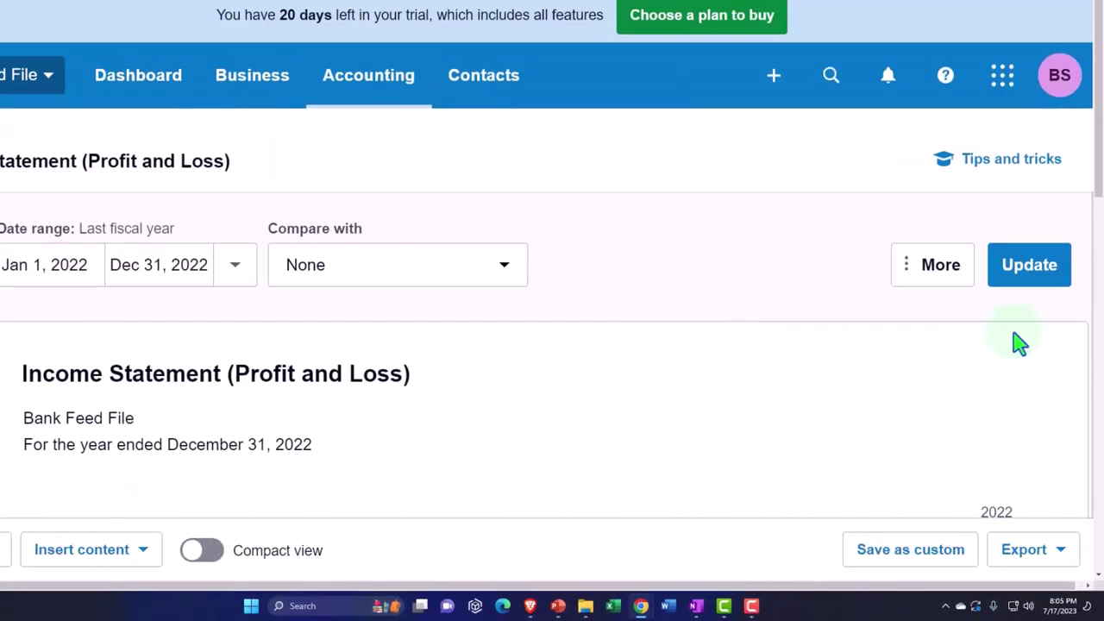
{"action": "left_click", "coordinate": [1057, 276]}
{"action": "scroll", "coordinate": [712, 298], "scroll_direction": "down", "scroll_amount": 5}
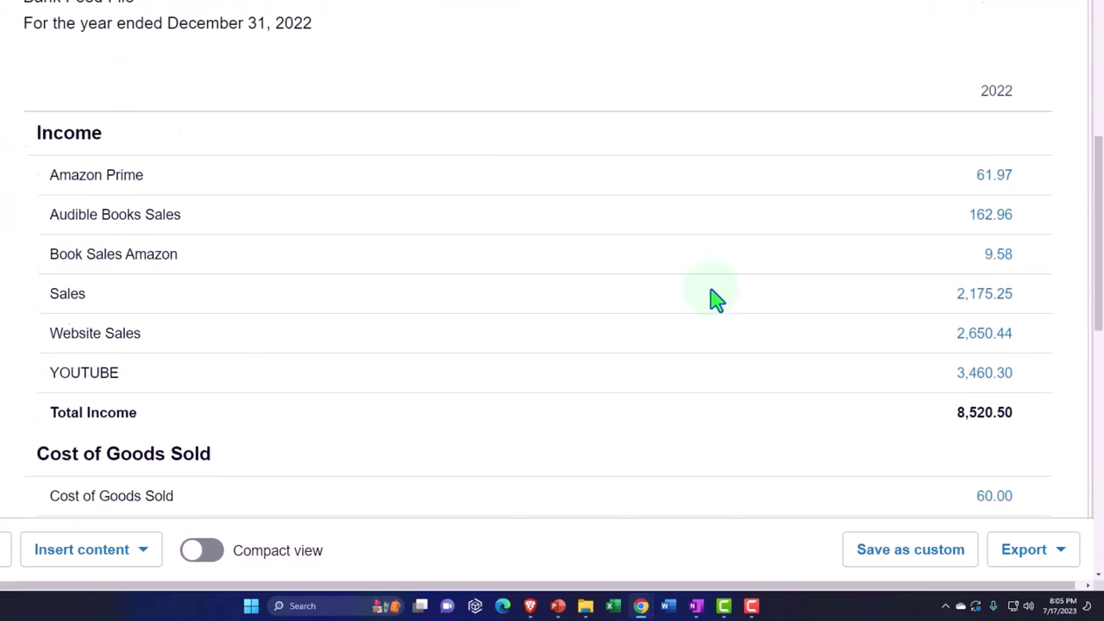
{"action": "scroll", "coordinate": [712, 299], "scroll_direction": "down", "scroll_amount": 6}
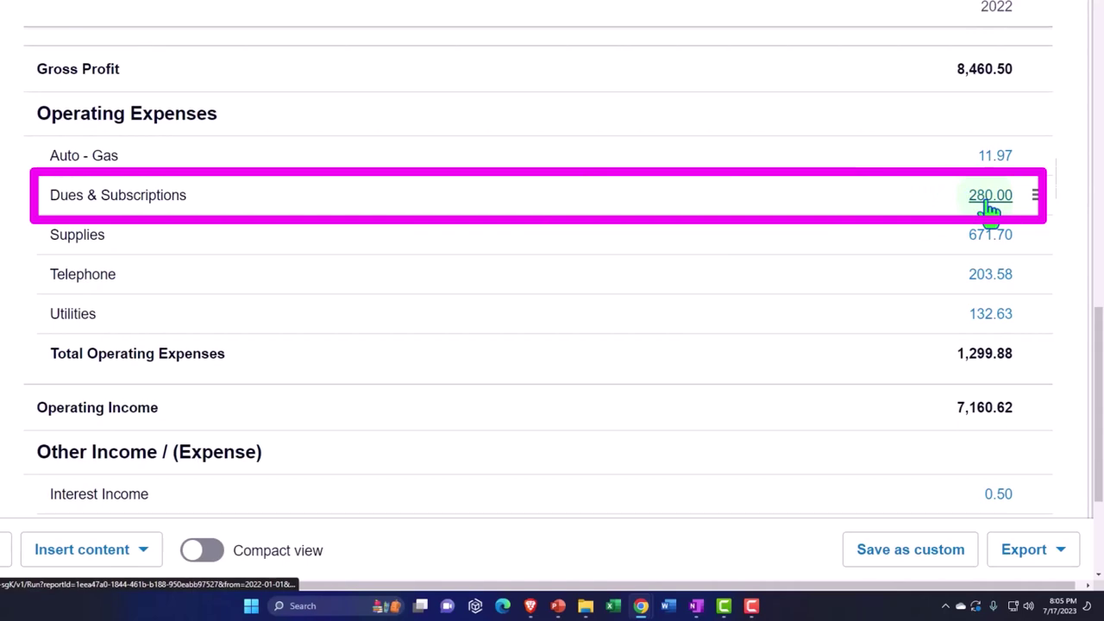
{"action": "left_click", "coordinate": [65, 9]}
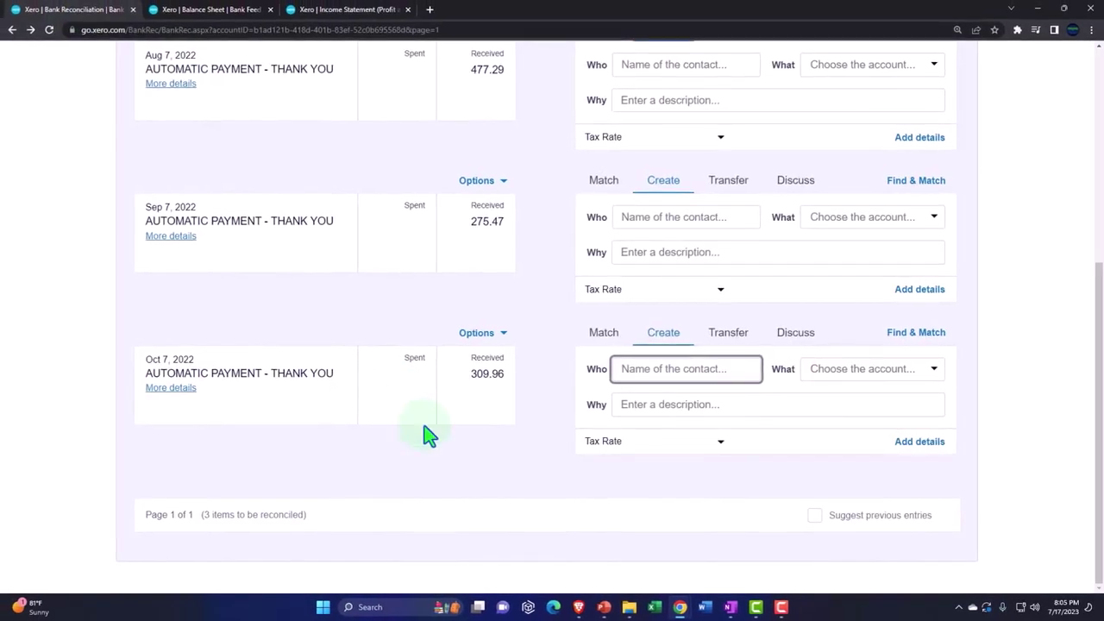
Review the remaining AUTOMATIC PAYMENT statement lines and the account balances in the Credit Card reconciliation
{"action": "scroll", "coordinate": [486, 469], "scroll_direction": "up", "scroll_amount": 3}
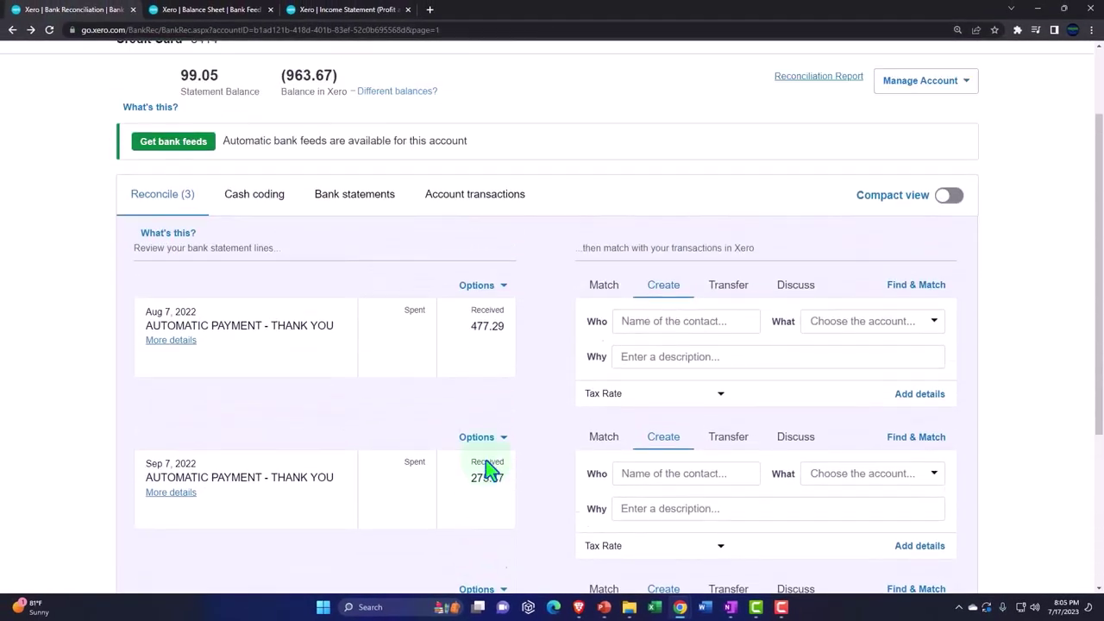
{"action": "scroll", "coordinate": [486, 469], "scroll_direction": "down", "scroll_amount": 2}
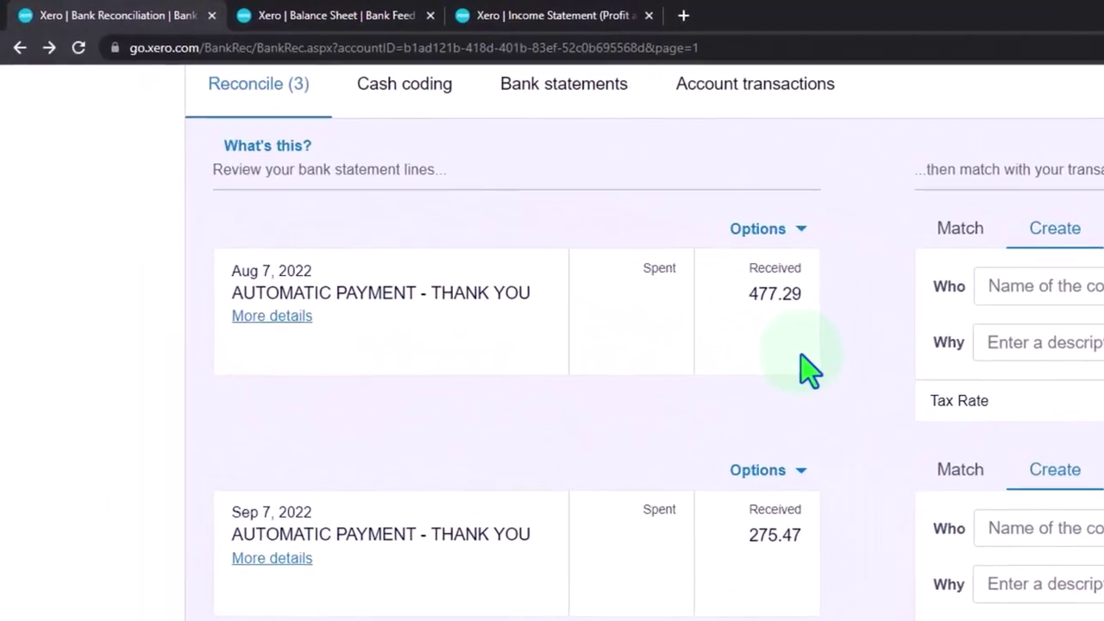
{"action": "scroll", "coordinate": [820, 374], "scroll_direction": "up", "scroll_amount": 3}
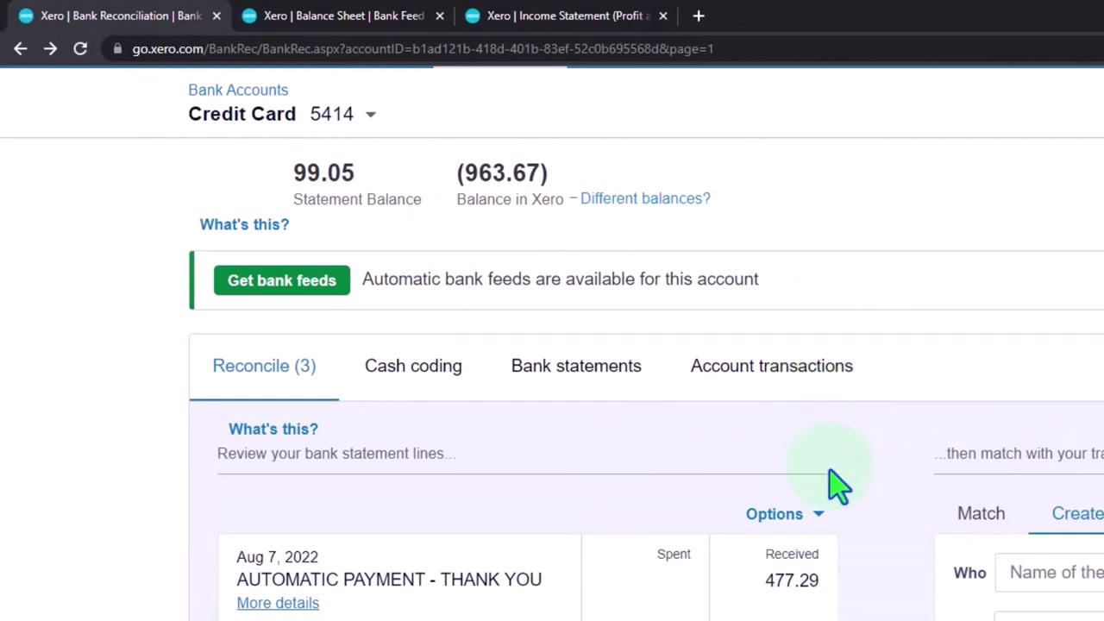
{"action": "scroll", "coordinate": [665, 390], "scroll_direction": "up", "scroll_amount": 2}
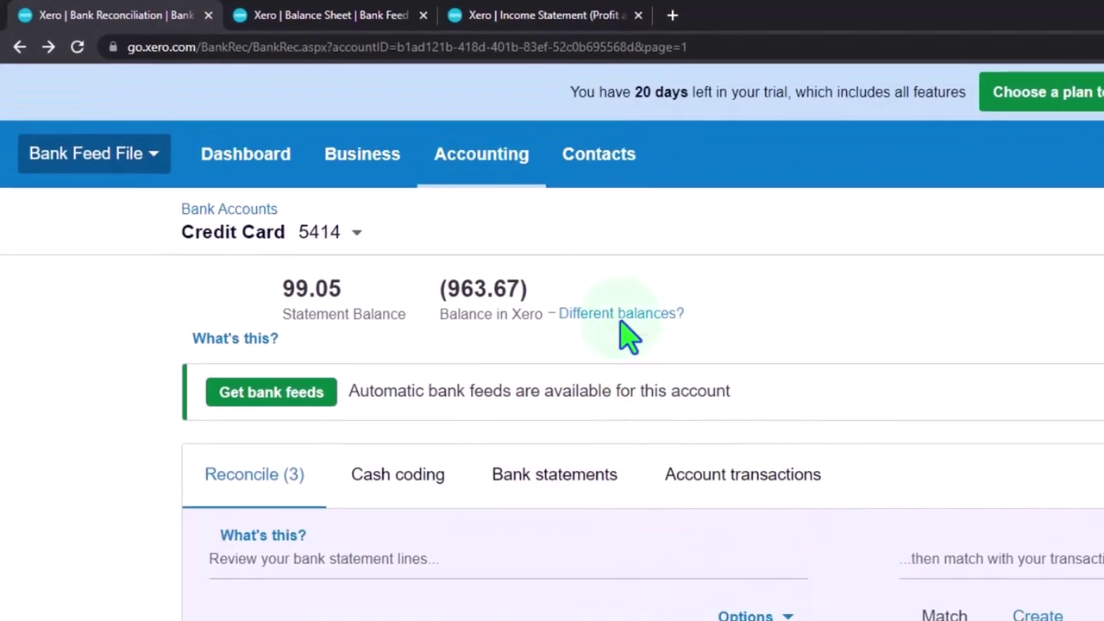
Open the Checking Account's bank reconciliation from its account transactions and examine the Aug 8, 2022 WF Credit Card AUTO PAY line
{"action": "left_click", "coordinate": [436, 142]}
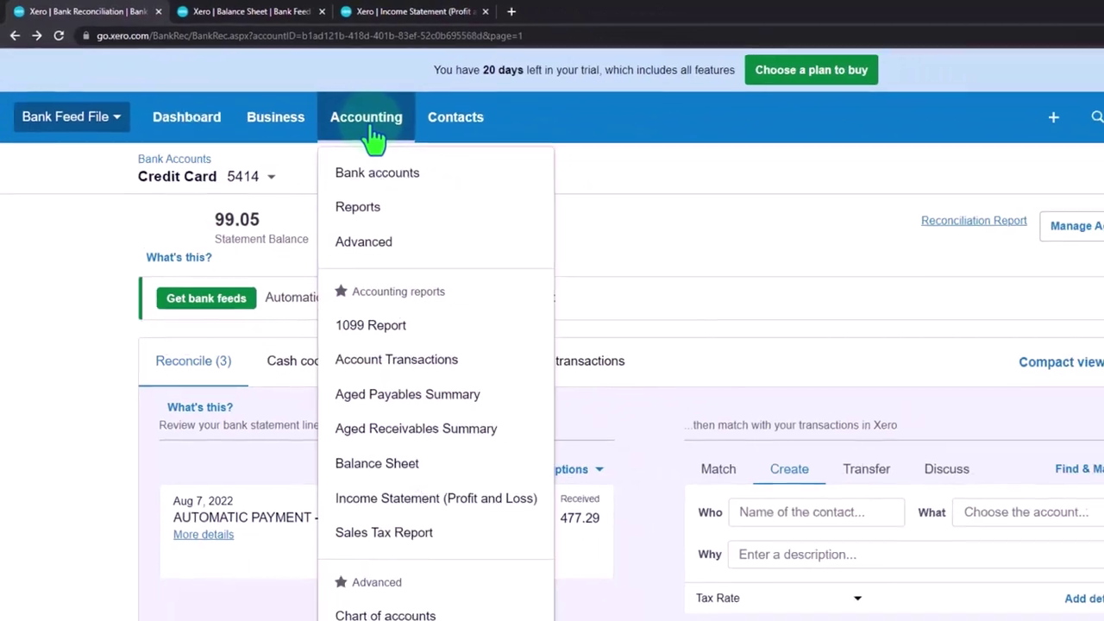
{"action": "left_click", "coordinate": [374, 174]}
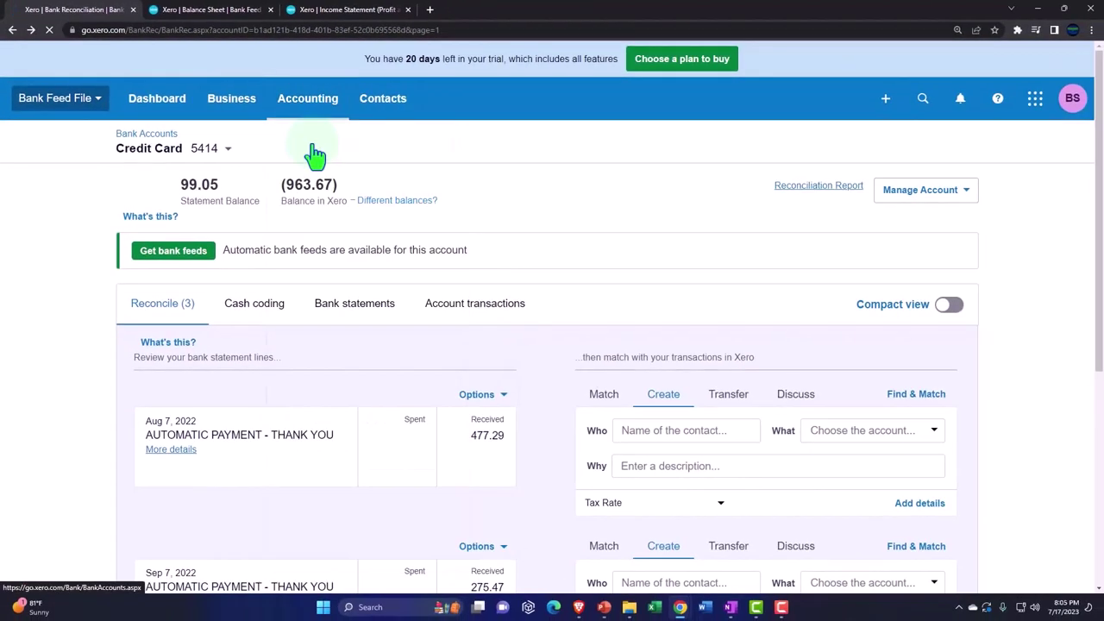
{"action": "scroll", "coordinate": [316, 202], "scroll_direction": "down", "scroll_amount": 3}
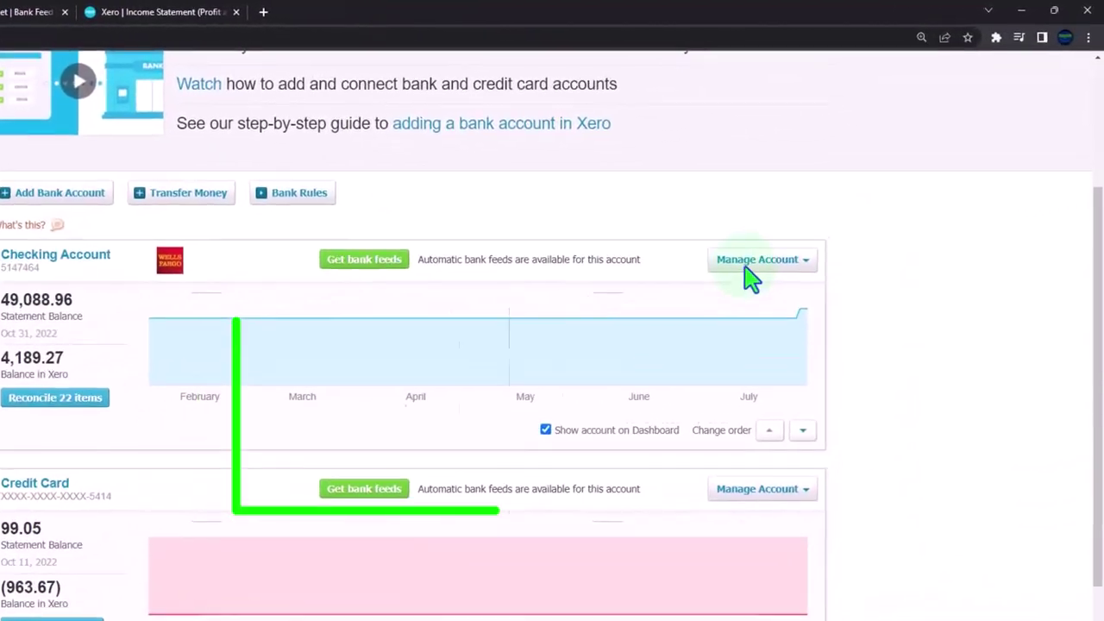
{"action": "left_click", "coordinate": [749, 263]}
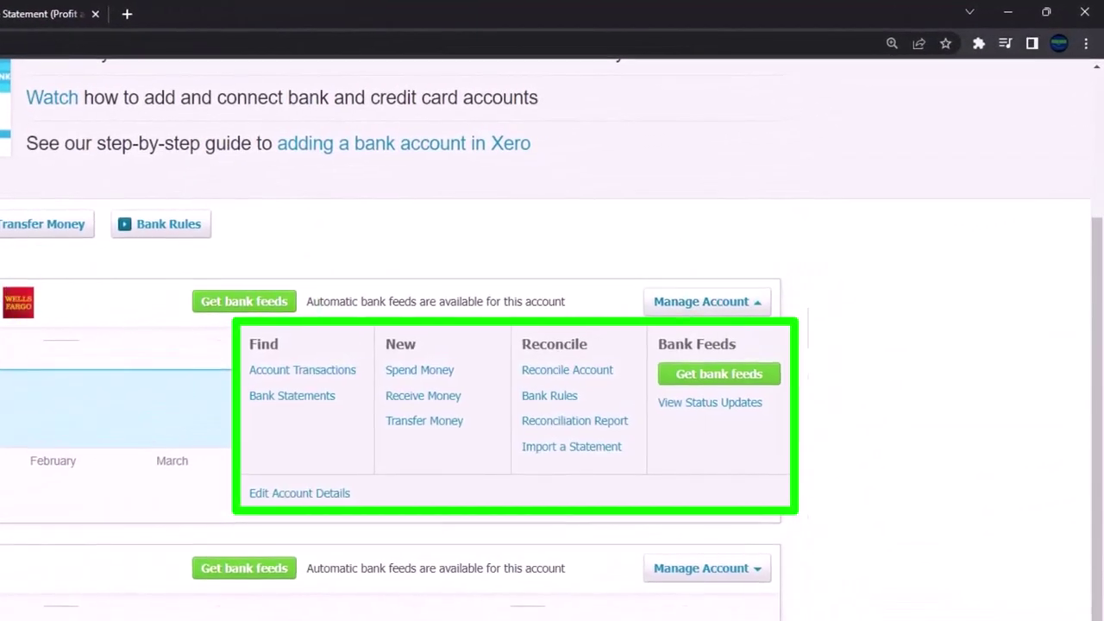
{"action": "left_click", "coordinate": [302, 369]}
{"action": "scroll", "coordinate": [552, 345], "scroll_direction": "down", "scroll_amount": 2}
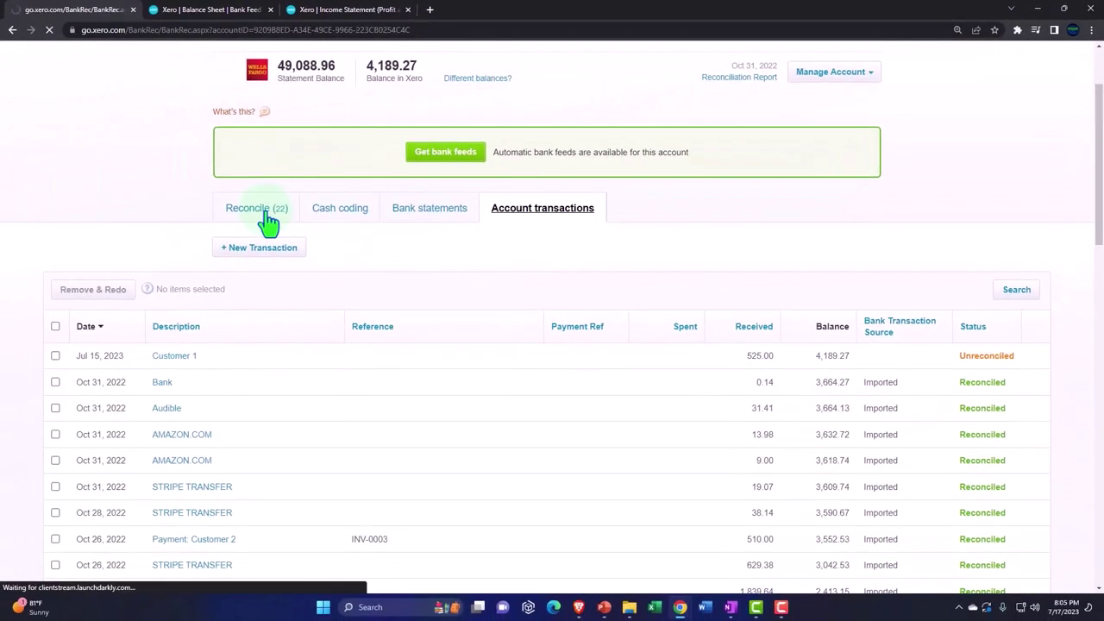
{"action": "left_click", "coordinate": [269, 223]}
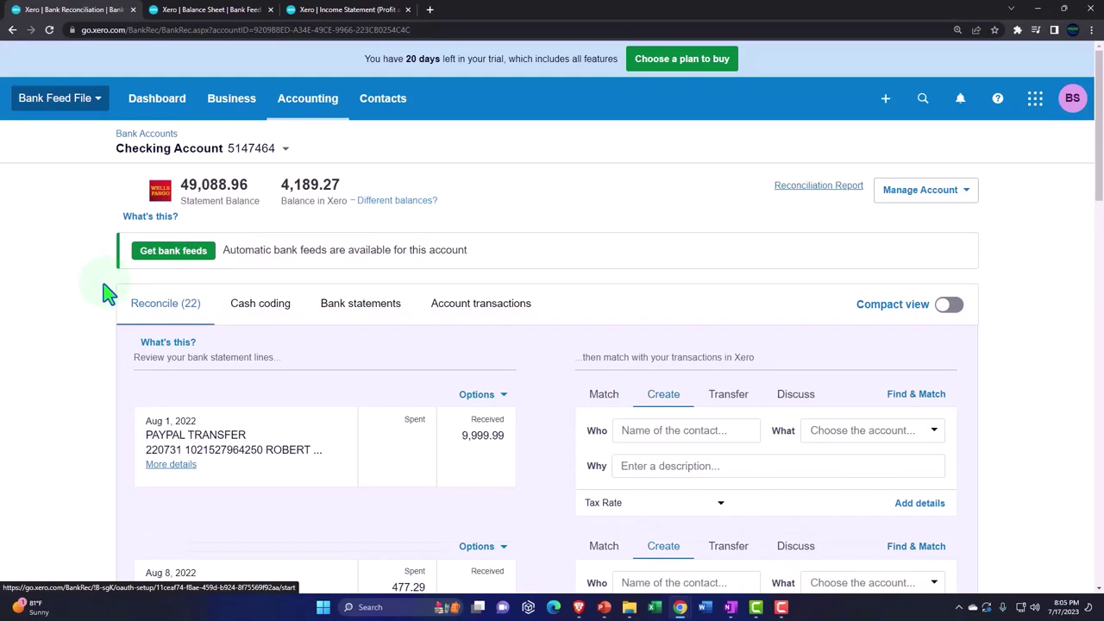
{"action": "scroll", "coordinate": [104, 293], "scroll_direction": "down", "scroll_amount": 3}
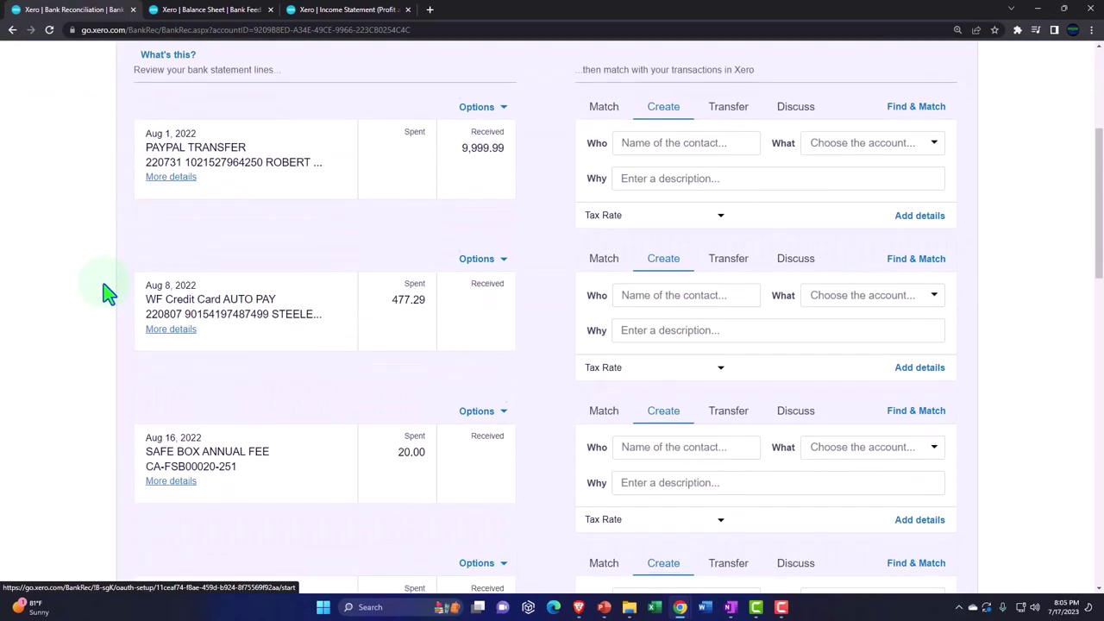
{"action": "scroll", "coordinate": [104, 293], "scroll_direction": "down", "scroll_amount": 1}
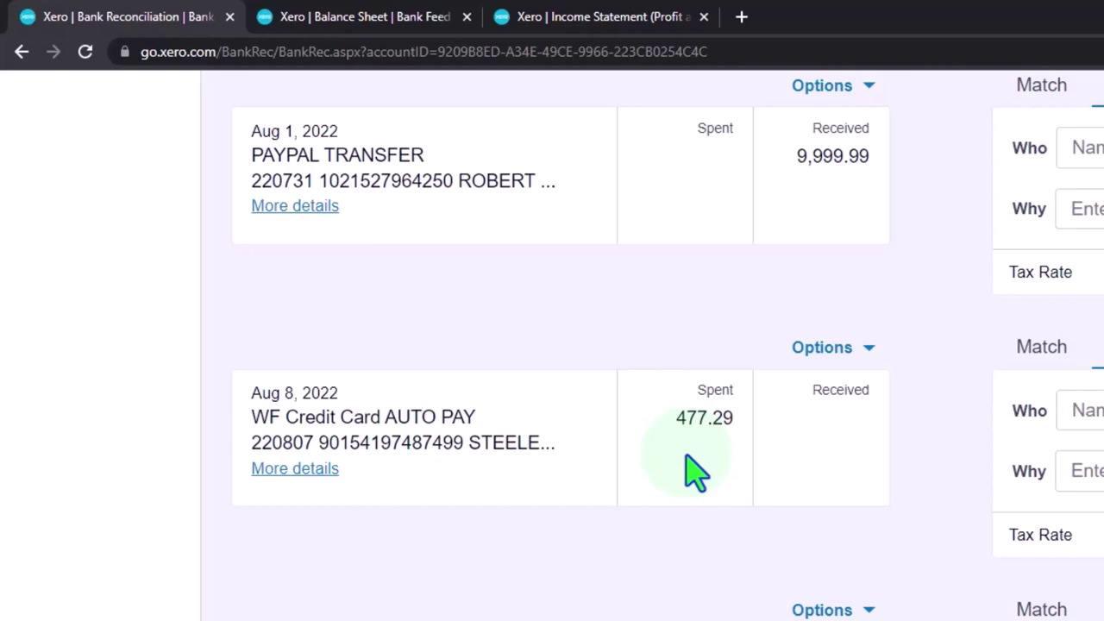
Check the Credit Card entry under current liabilities in the Dec 31, 2022 Balance Sheet
{"action": "left_click", "coordinate": [397, 16]}
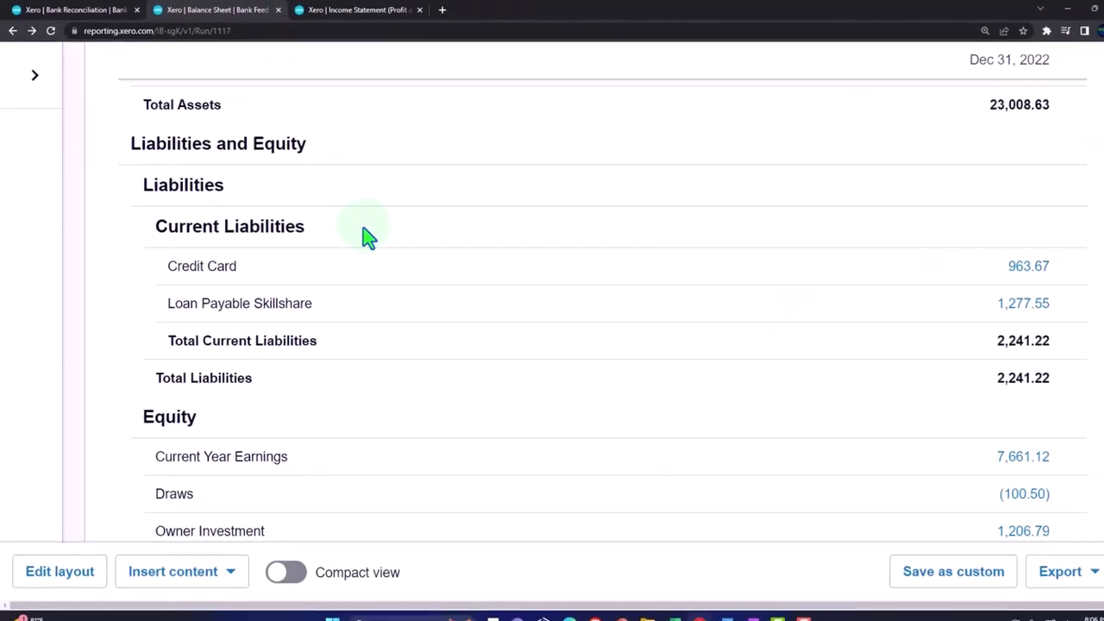
{"action": "scroll", "coordinate": [369, 238], "scroll_direction": "down", "scroll_amount": 2}
{"action": "scroll", "coordinate": [369, 237], "scroll_direction": "up", "scroll_amount": 3}
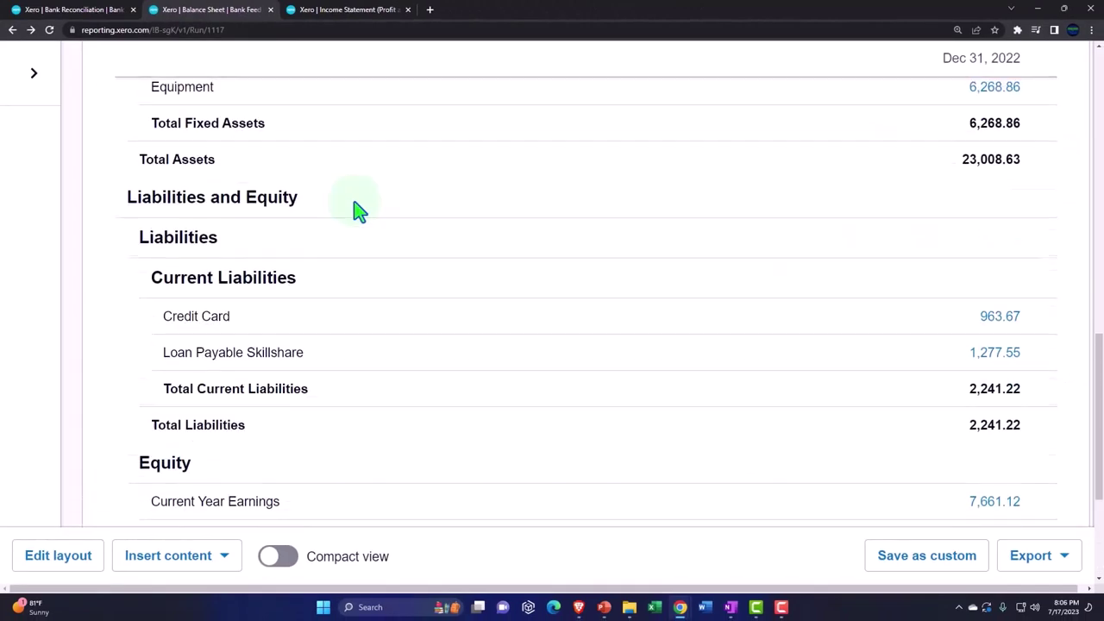
Duplicate the browser tab showing the 2022 Income Statement
{"action": "left_click", "coordinate": [350, 17]}
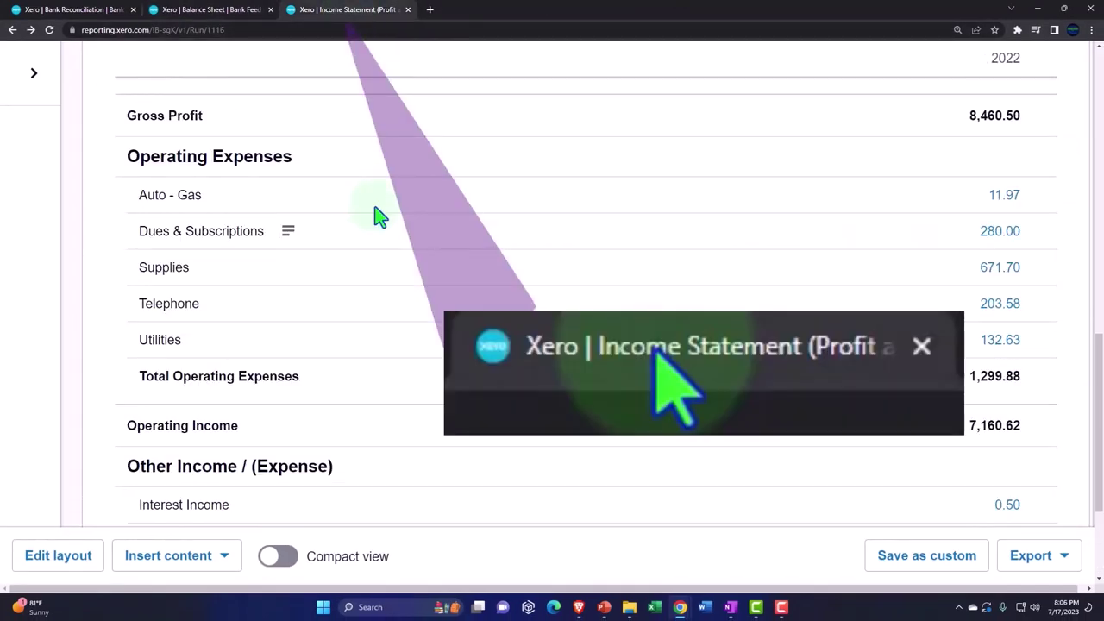
{"action": "right_click", "coordinate": [362, 15]}
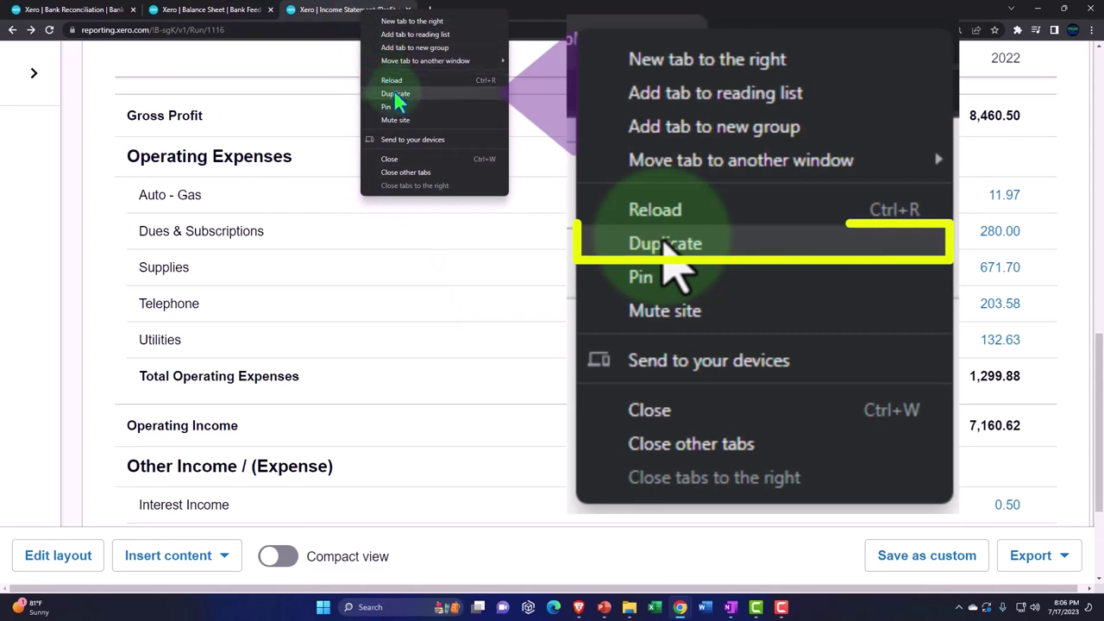
{"action": "left_click", "coordinate": [399, 94]}
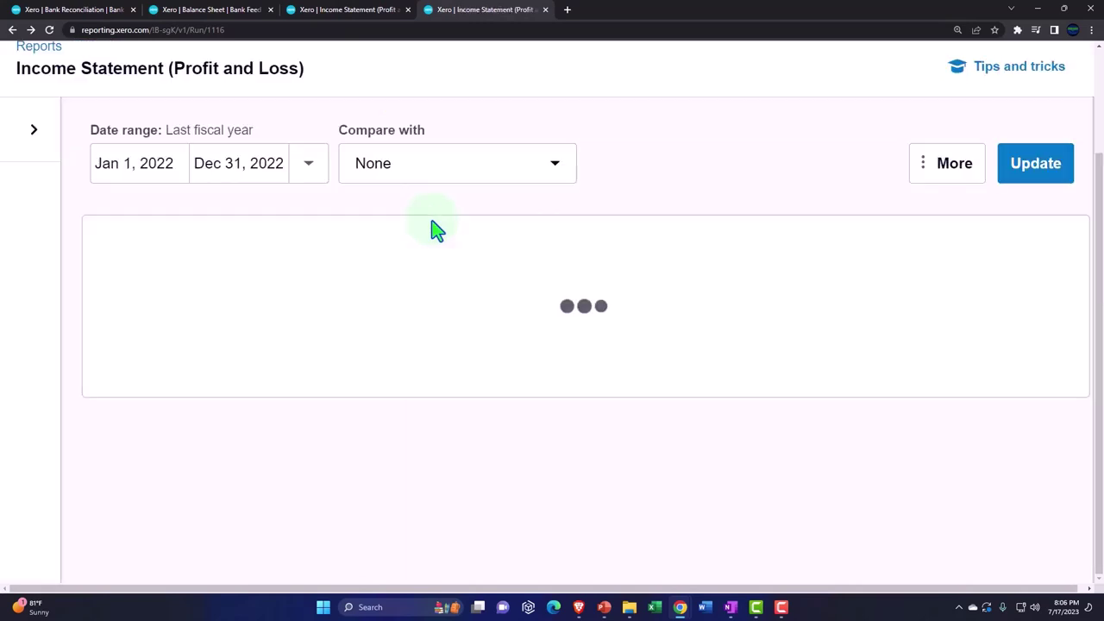
Search the reports for "tri" in the duplicated tab and open the current version of the Trial Balance
{"action": "key", "text": "ctrl+minus"}
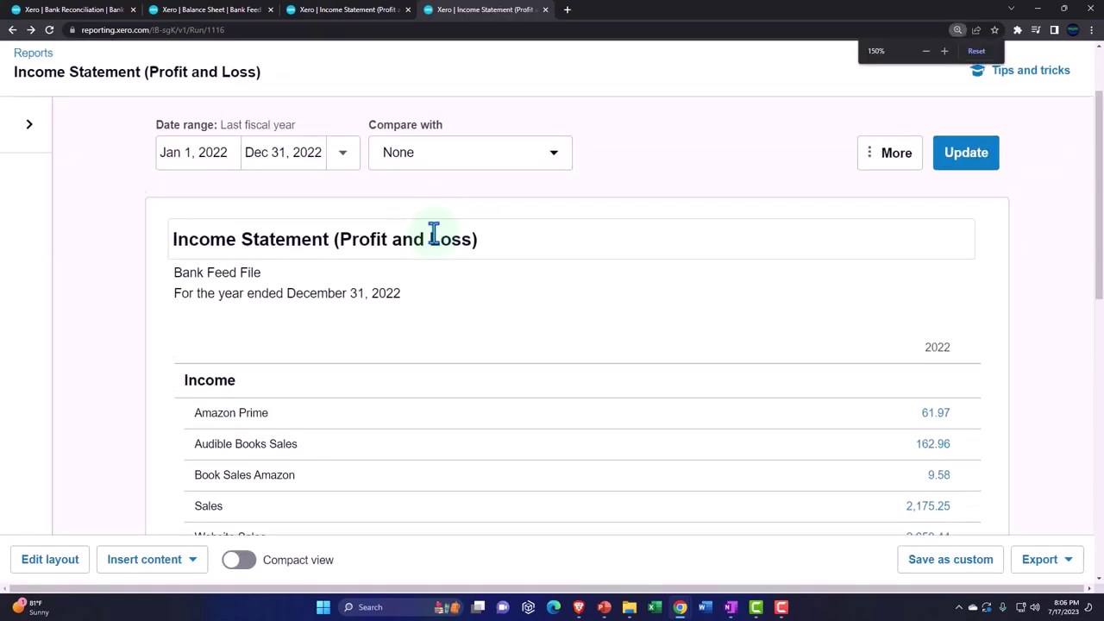
{"action": "scroll", "coordinate": [431, 207], "scroll_direction": "up", "scroll_amount": 2}
{"action": "left_click", "coordinate": [397, 127]}
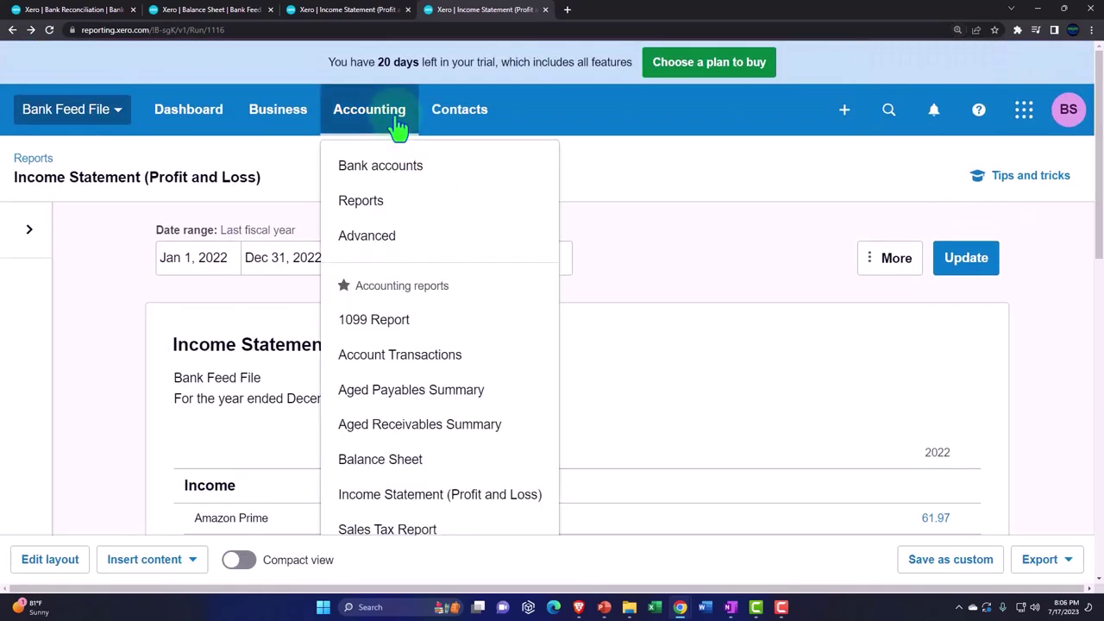
{"action": "left_click", "coordinate": [386, 211]}
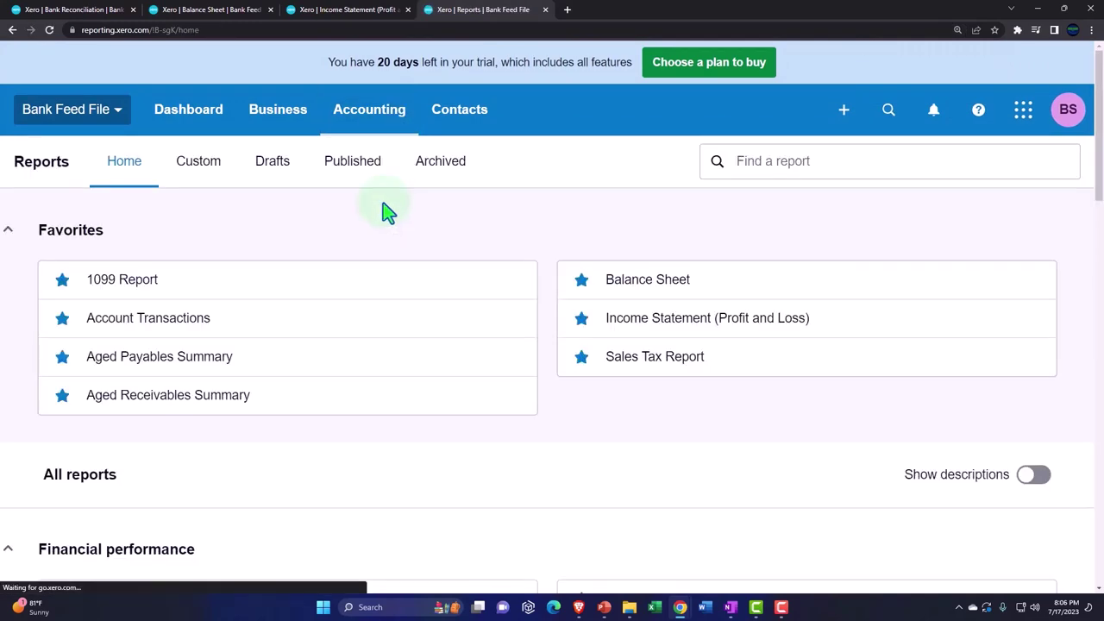
{"action": "left_click", "coordinate": [770, 170]}
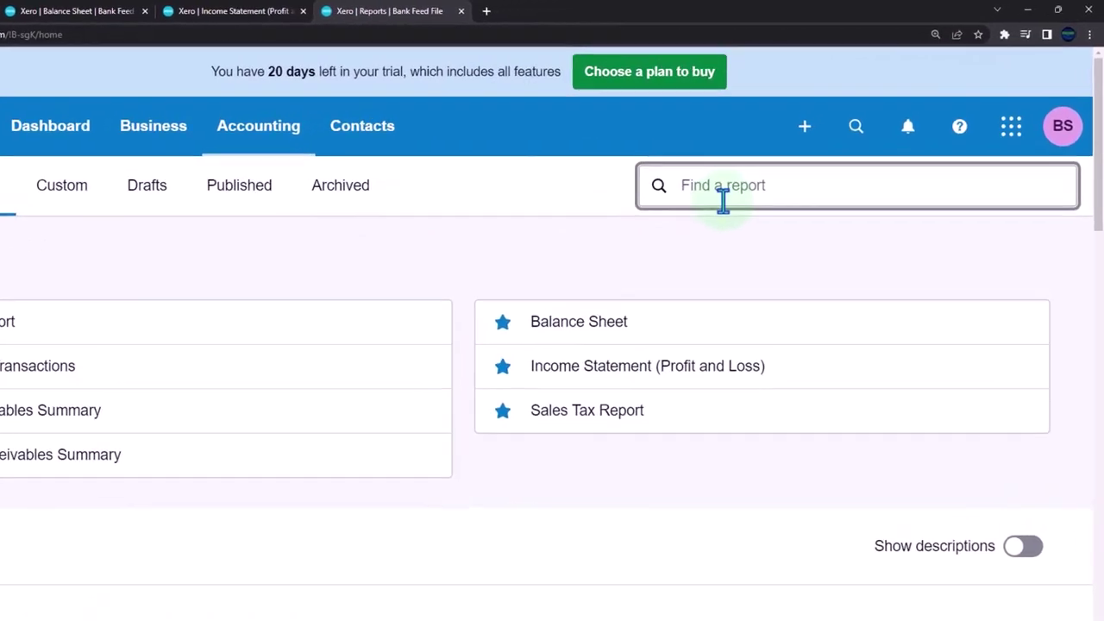
{"action": "type", "text": "tri"}
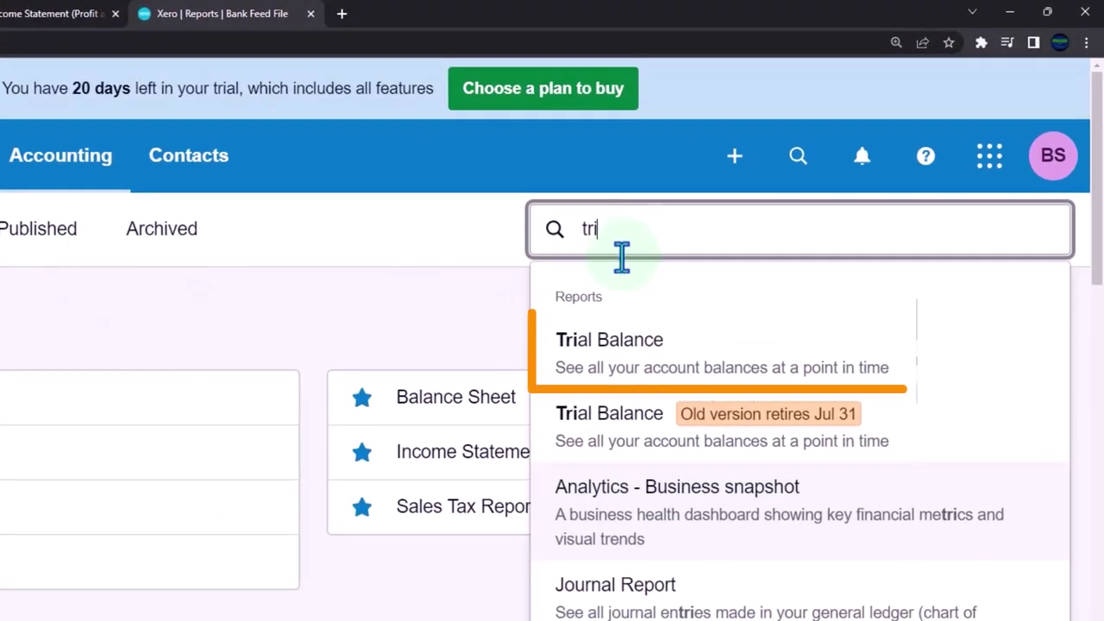
{"action": "left_click", "coordinate": [615, 341]}
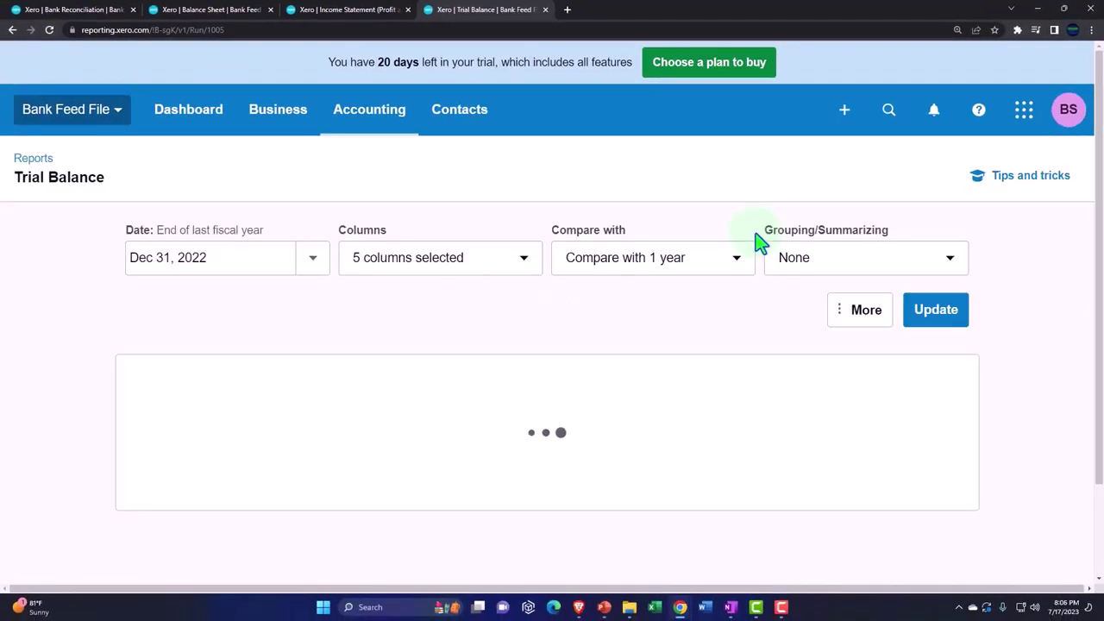
{"action": "key", "text": "ctrl+plus"}
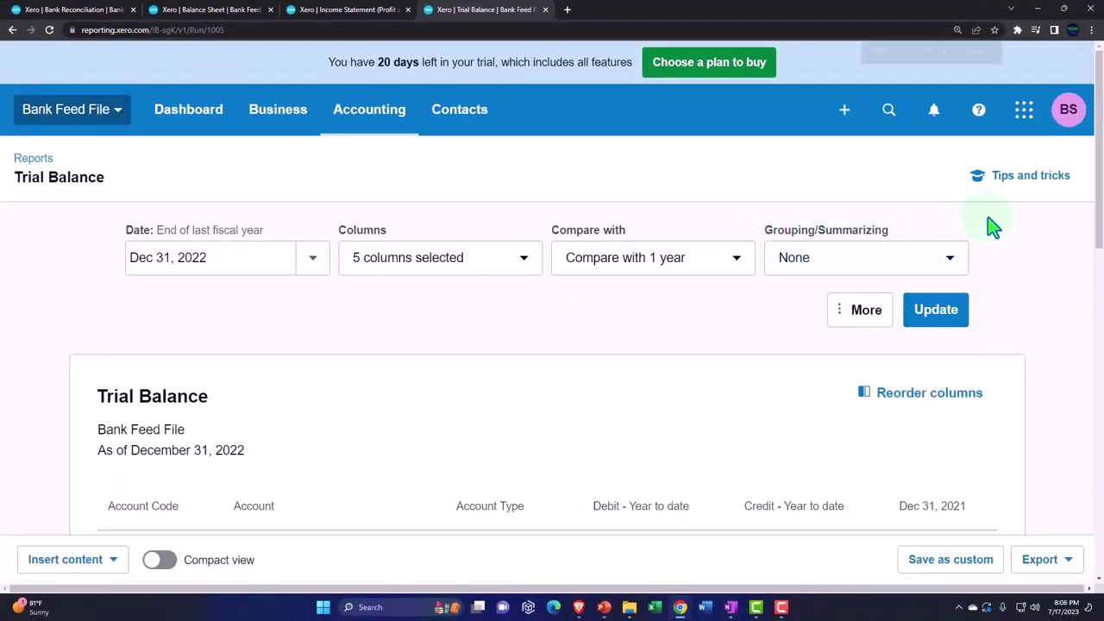
Examine the Dec 31, 2022 Trial Balance from the asset accounts through the expenses to the debit and credit totals
{"action": "scroll", "coordinate": [993, 226], "scroll_direction": "down", "scroll_amount": 2}
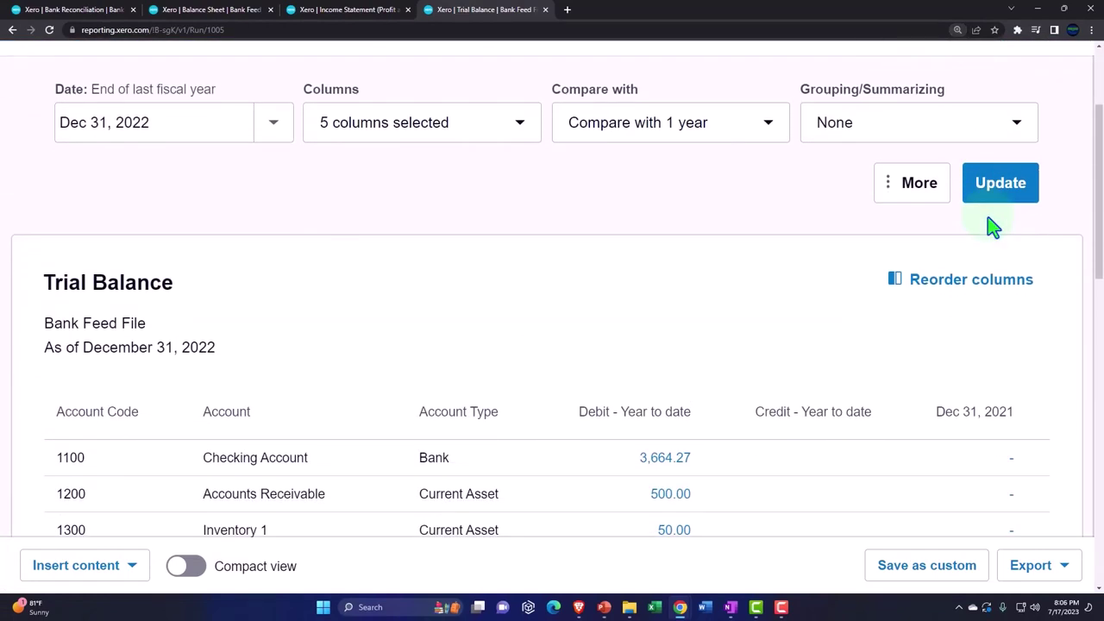
{"action": "scroll", "coordinate": [993, 226], "scroll_direction": "down", "scroll_amount": 3}
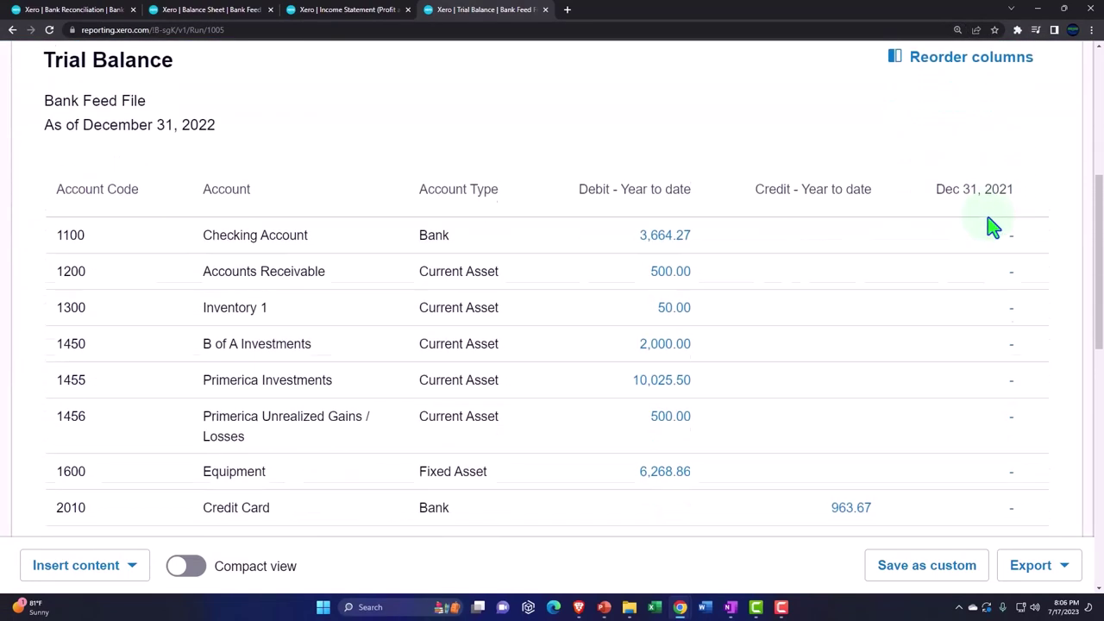
{"action": "scroll", "coordinate": [992, 226], "scroll_direction": "down", "scroll_amount": 1}
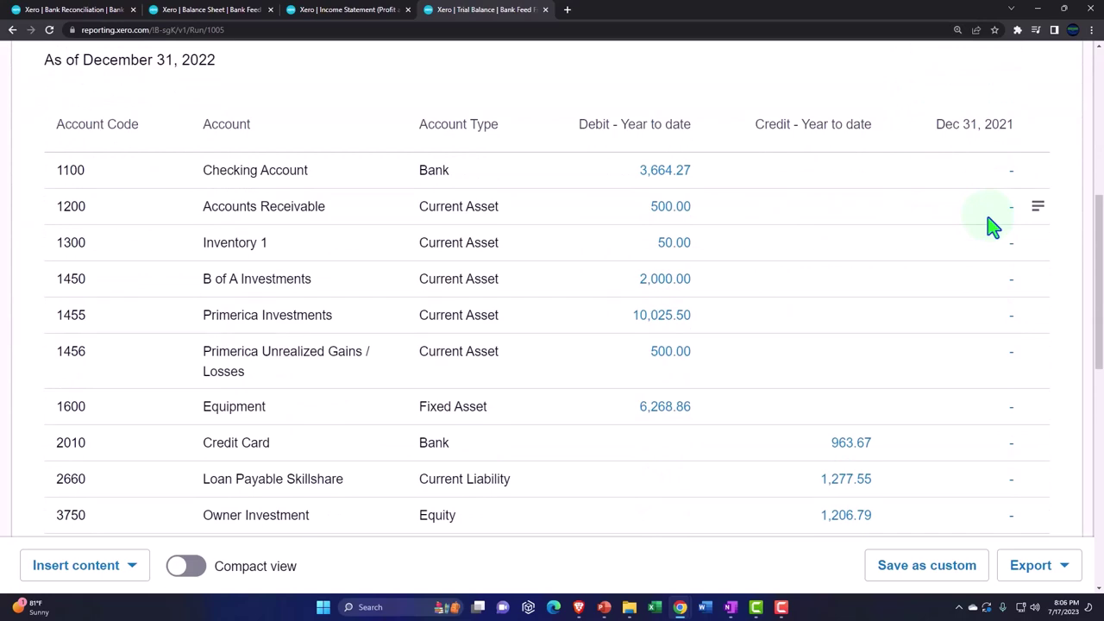
{"action": "scroll", "coordinate": [585, 194], "scroll_direction": "down", "scroll_amount": 5}
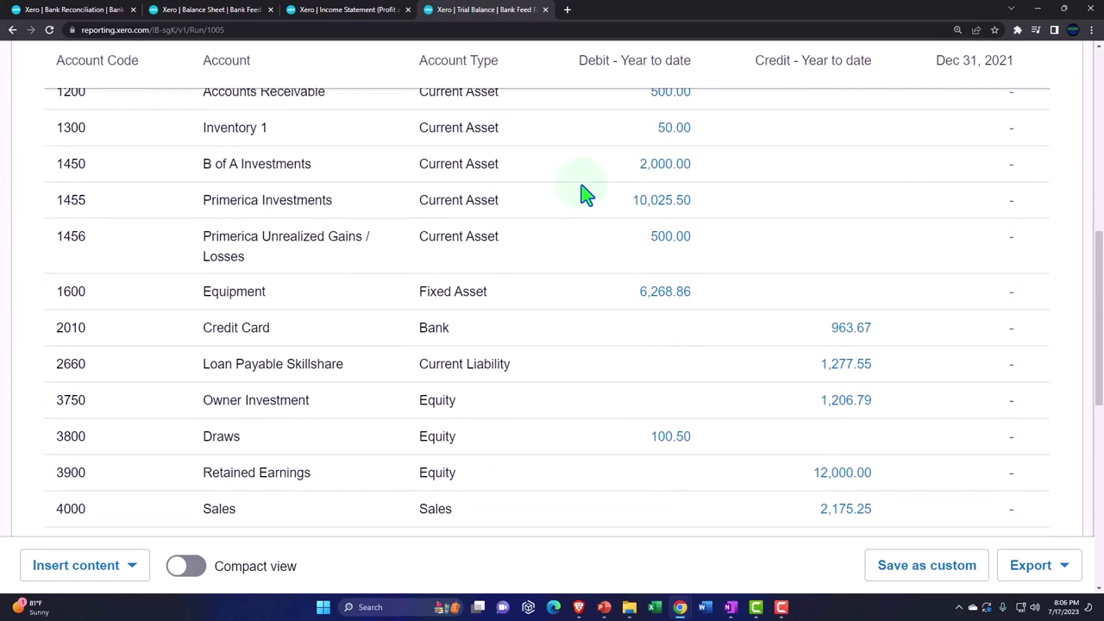
{"action": "scroll", "coordinate": [585, 194], "scroll_direction": "down", "scroll_amount": 1}
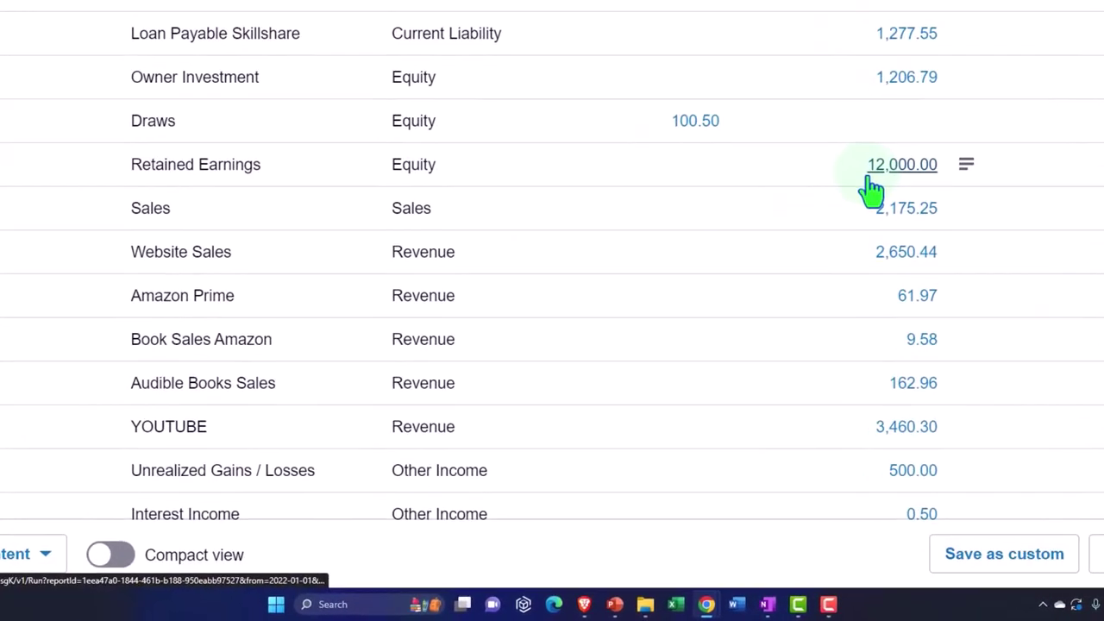
{"action": "scroll", "coordinate": [871, 190], "scroll_direction": "down", "scroll_amount": 1}
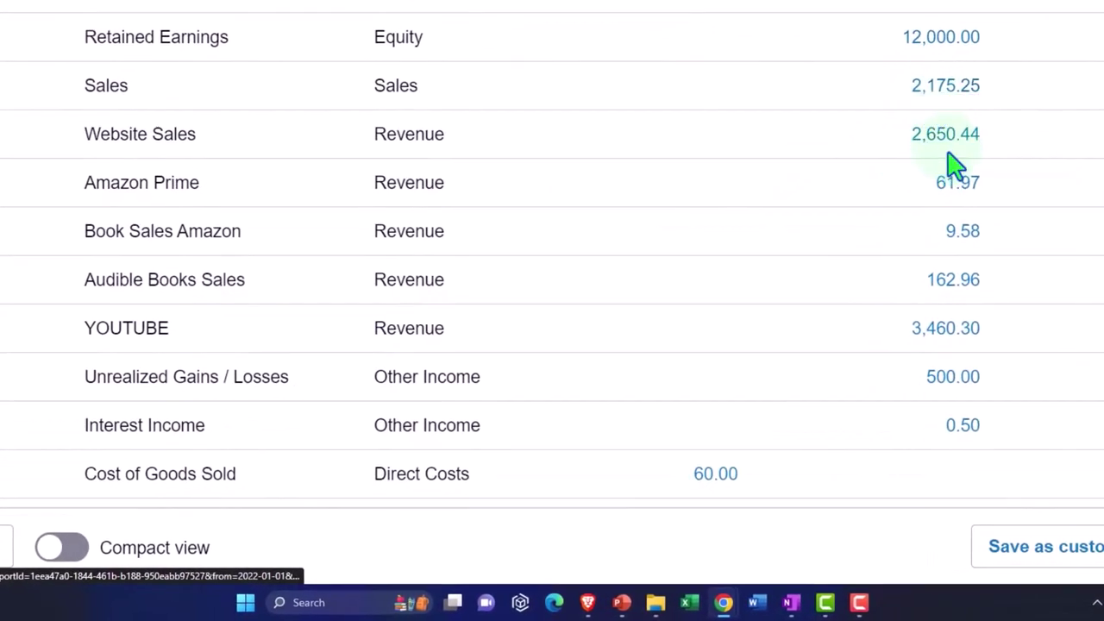
{"action": "scroll", "coordinate": [954, 166], "scroll_direction": "down", "scroll_amount": 4}
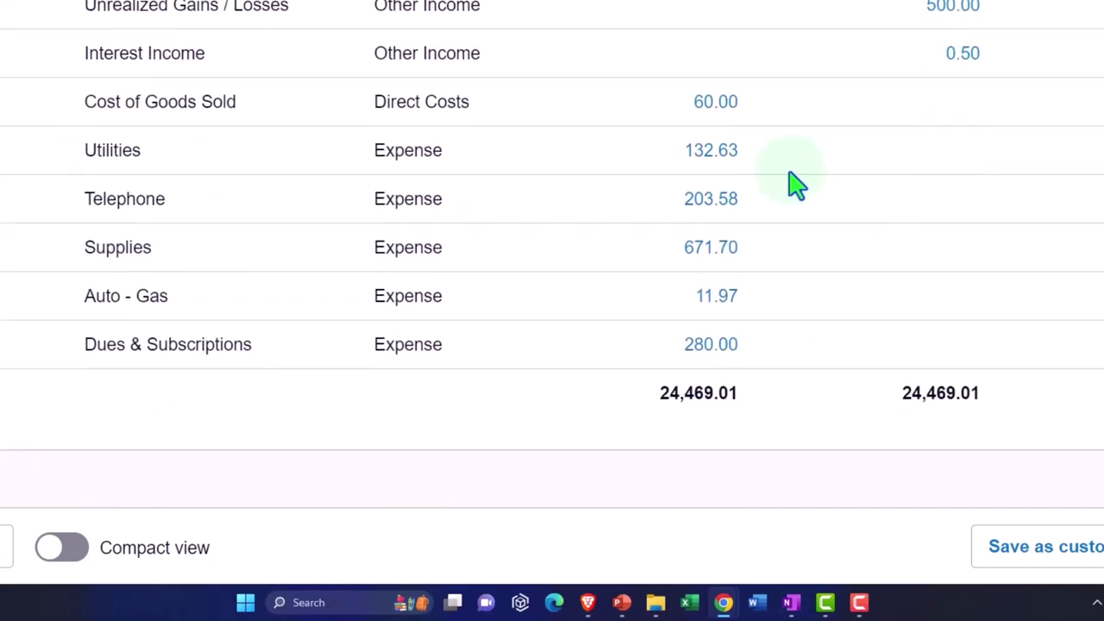
{"action": "mouse_move", "coordinate": [759, 169]}
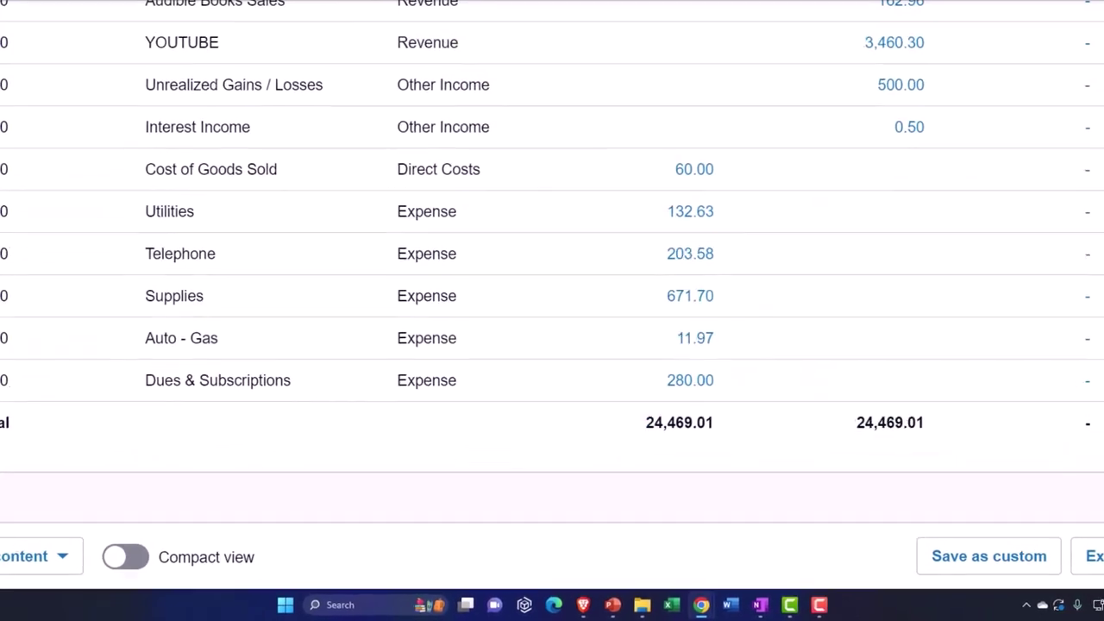
Update the Dec 31, 2022 Balance Sheet again and review its asset section down to the liabilities
{"action": "left_click", "coordinate": [229, 8]}
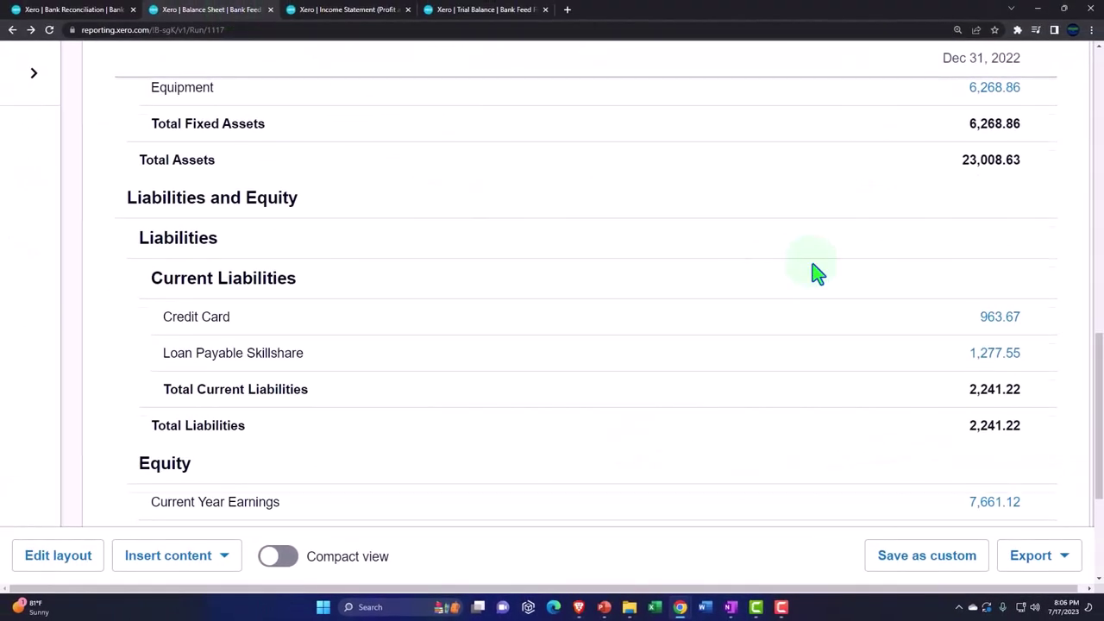
{"action": "scroll", "coordinate": [813, 271], "scroll_direction": "up", "scroll_amount": 6}
{"action": "scroll", "coordinate": [818, 273], "scroll_direction": "up", "scroll_amount": 5}
{"action": "left_click", "coordinate": [1034, 295]}
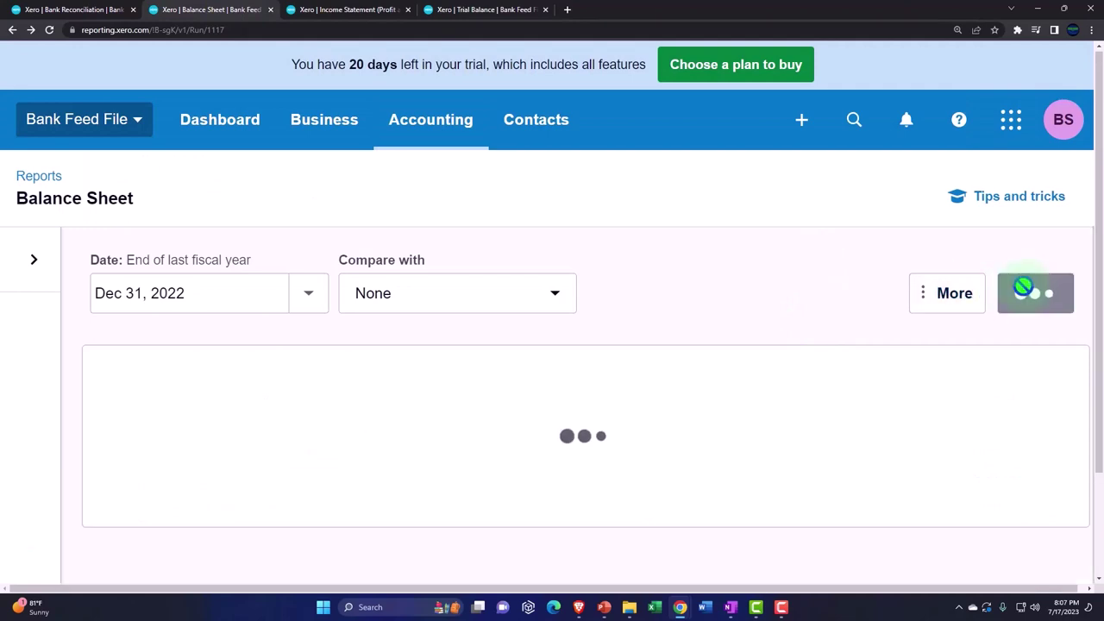
{"action": "scroll", "coordinate": [1028, 298], "scroll_direction": "down", "scroll_amount": 7}
{"action": "scroll", "coordinate": [1027, 298], "scroll_direction": "down", "scroll_amount": 5}
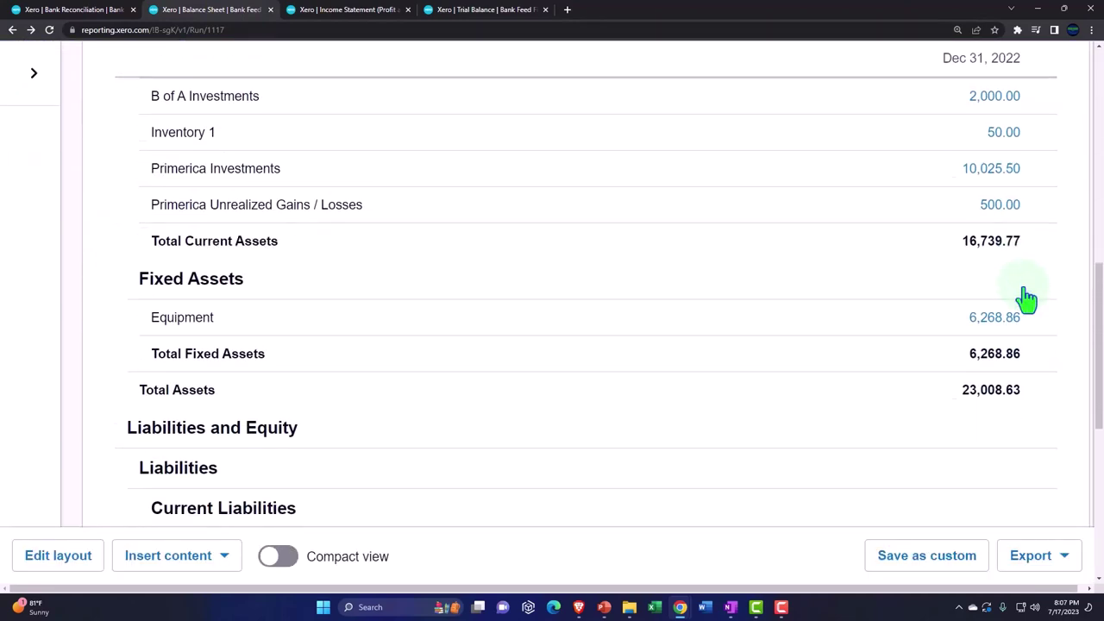
Check the Balance Sheet's liabilities and equity, and update the 2022 Income Statement to review it down to Net Income
{"action": "scroll", "coordinate": [1027, 314], "scroll_direction": "down", "scroll_amount": 2}
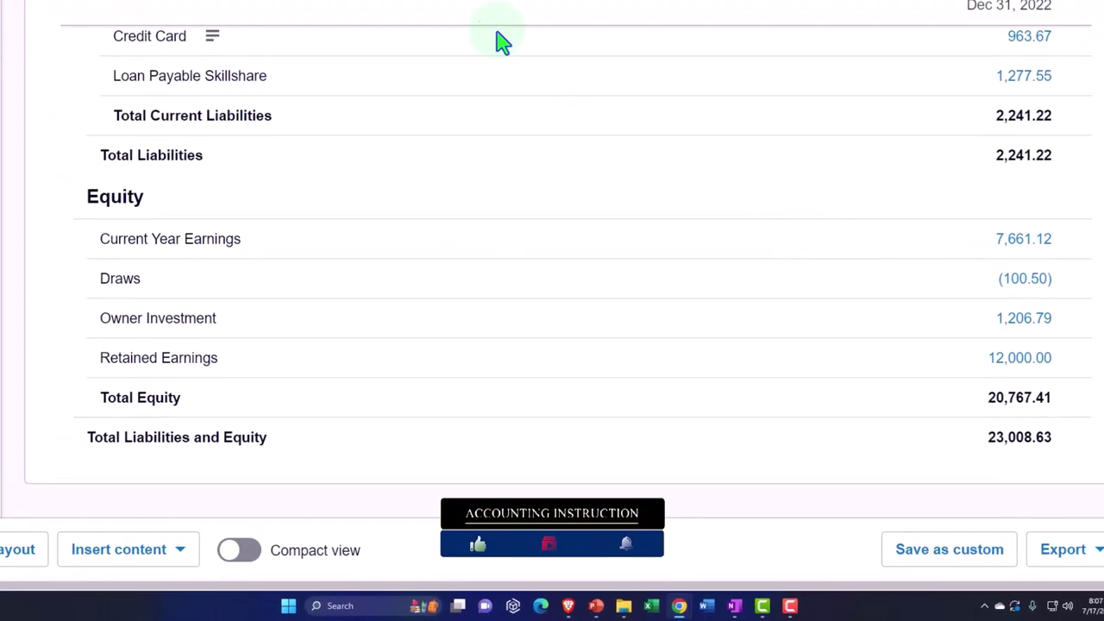
{"action": "left_click", "coordinate": [345, 9]}
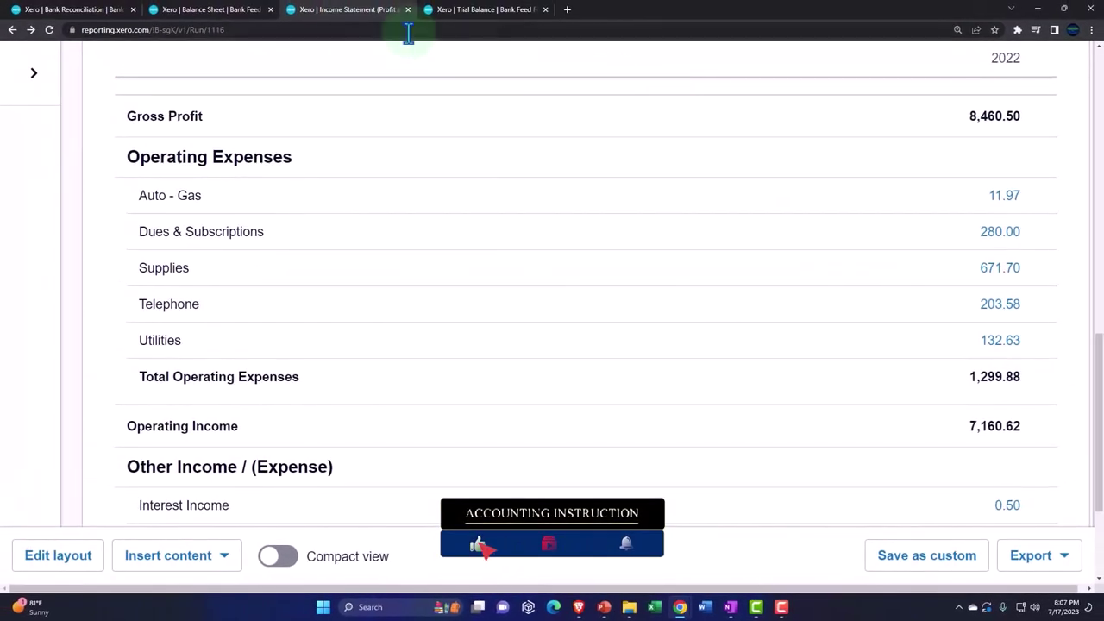
{"action": "scroll", "coordinate": [838, 216], "scroll_direction": "up", "scroll_amount": 10}
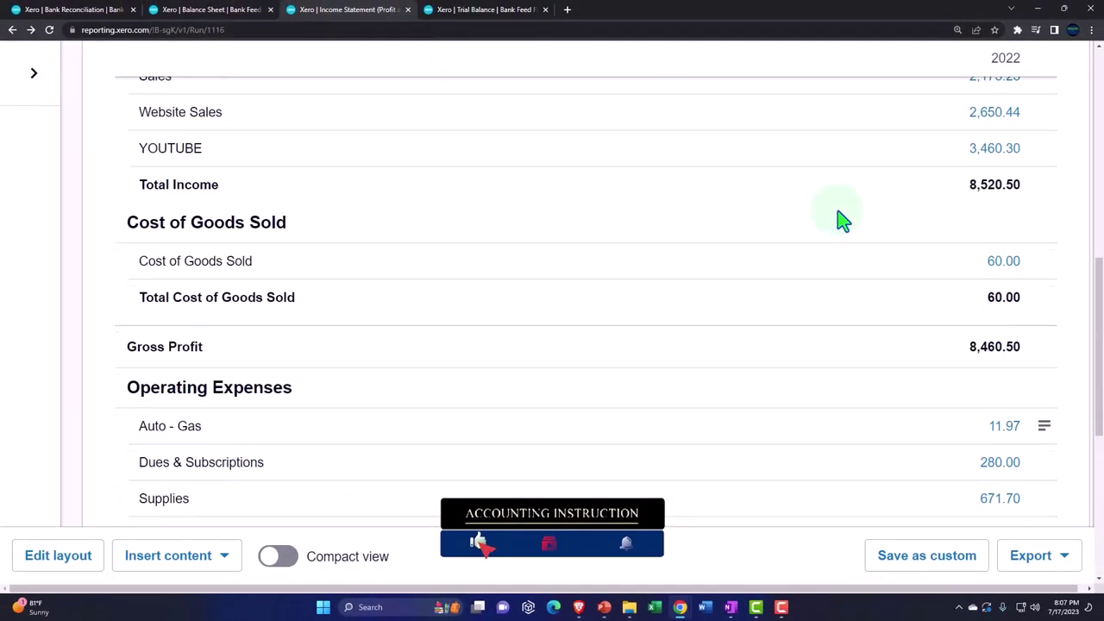
{"action": "left_click", "coordinate": [1036, 180]}
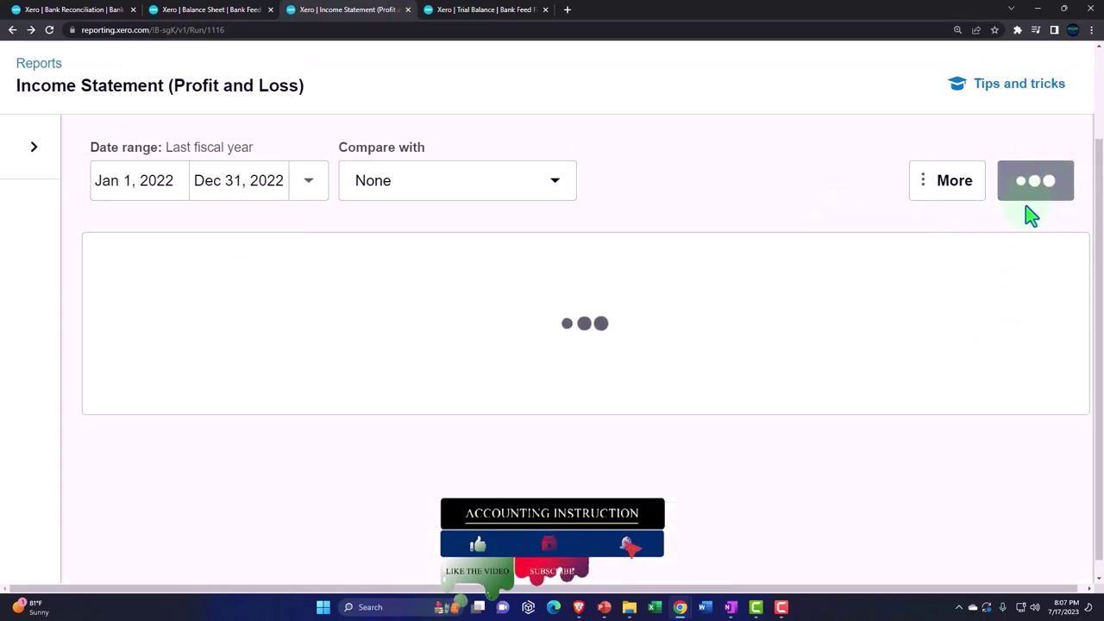
{"action": "scroll", "coordinate": [1027, 234], "scroll_direction": "down", "scroll_amount": 8}
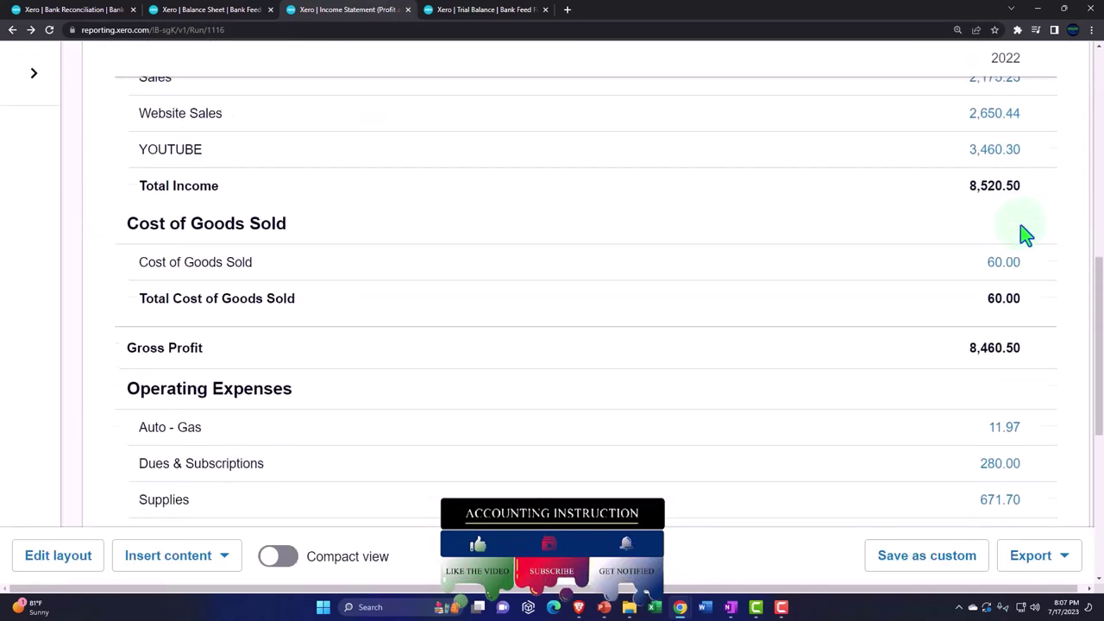
{"action": "scroll", "coordinate": [1025, 235], "scroll_direction": "down", "scroll_amount": 3}
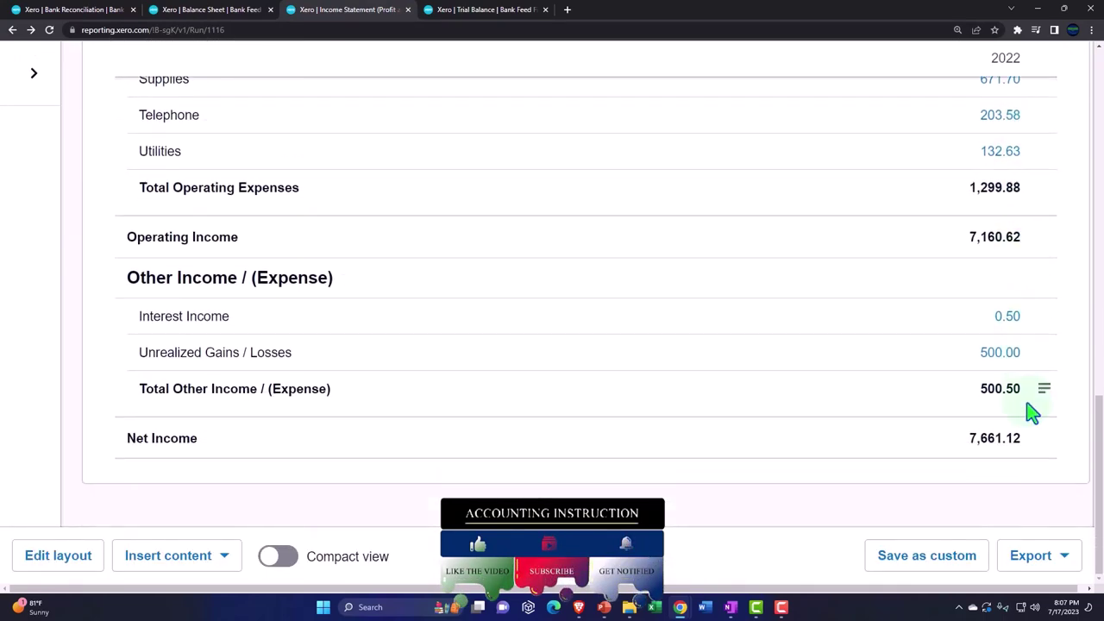